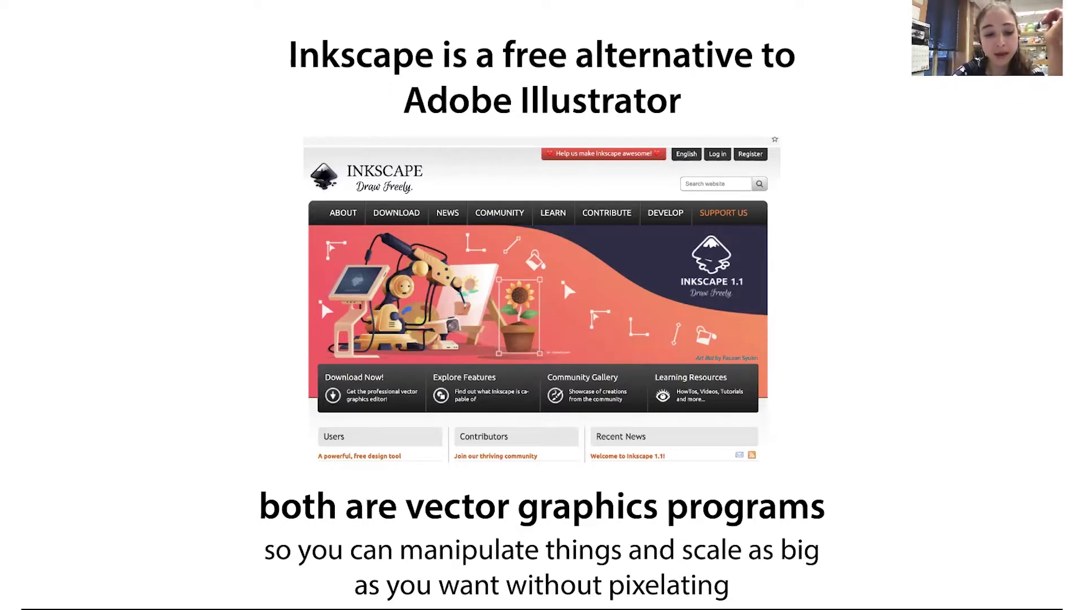
- Leave the slideshow to bring up figureexamples.ai in Illustrator
{"action": "key", "text": "super+Tab"}
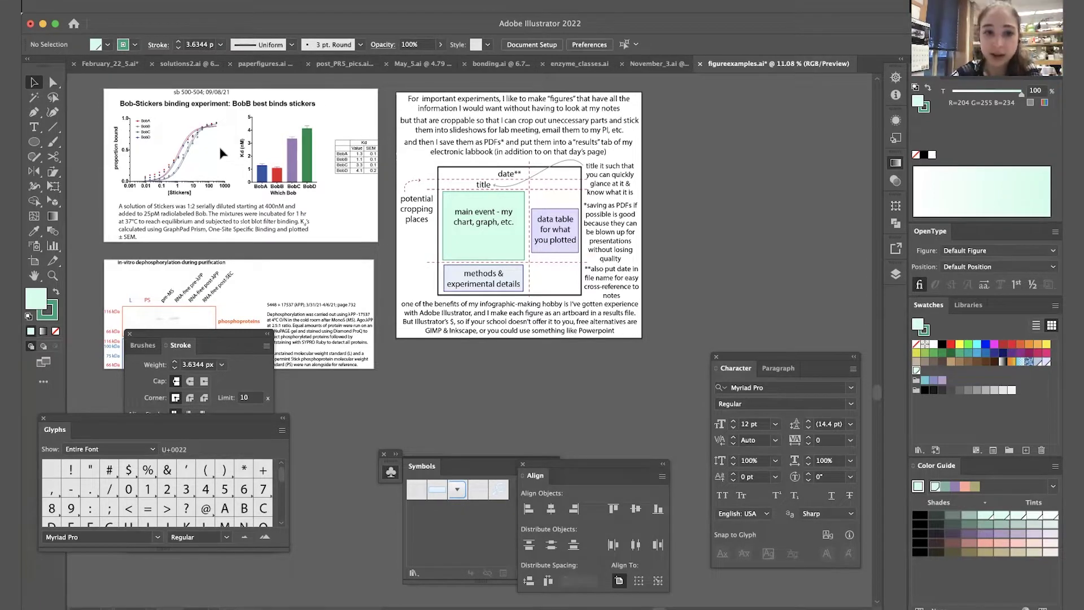
{"action": "scroll", "coordinate": [222, 155], "scroll_direction": "left", "scroll_amount": 3}
{"action": "scroll", "coordinate": [221, 150], "scroll_direction": "left", "scroll_amount": 1}
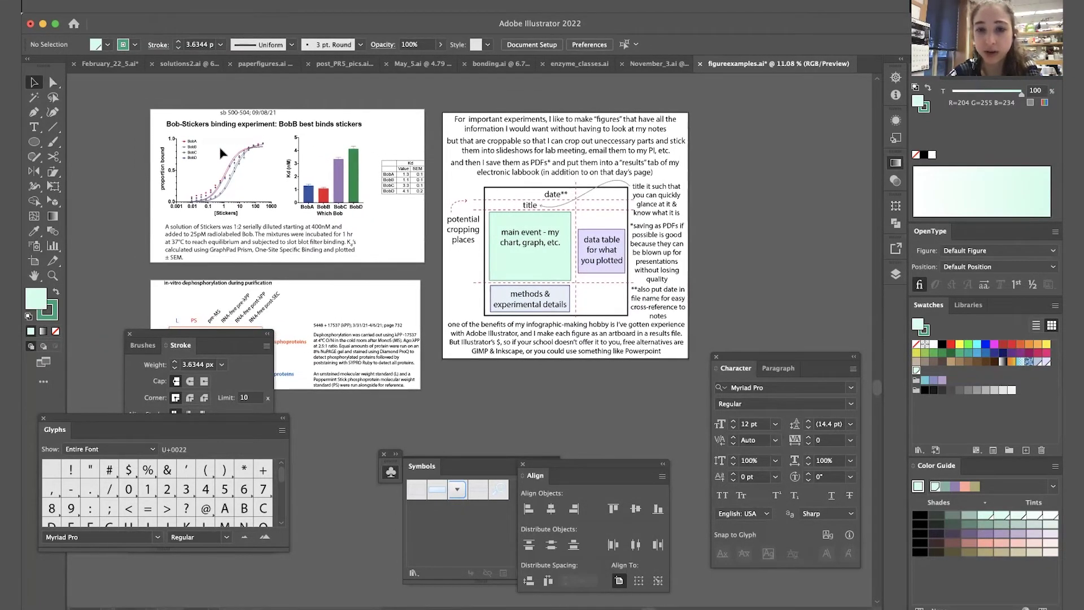
{"action": "scroll", "coordinate": [693, 161], "scroll_direction": "up", "scroll_amount": 2}
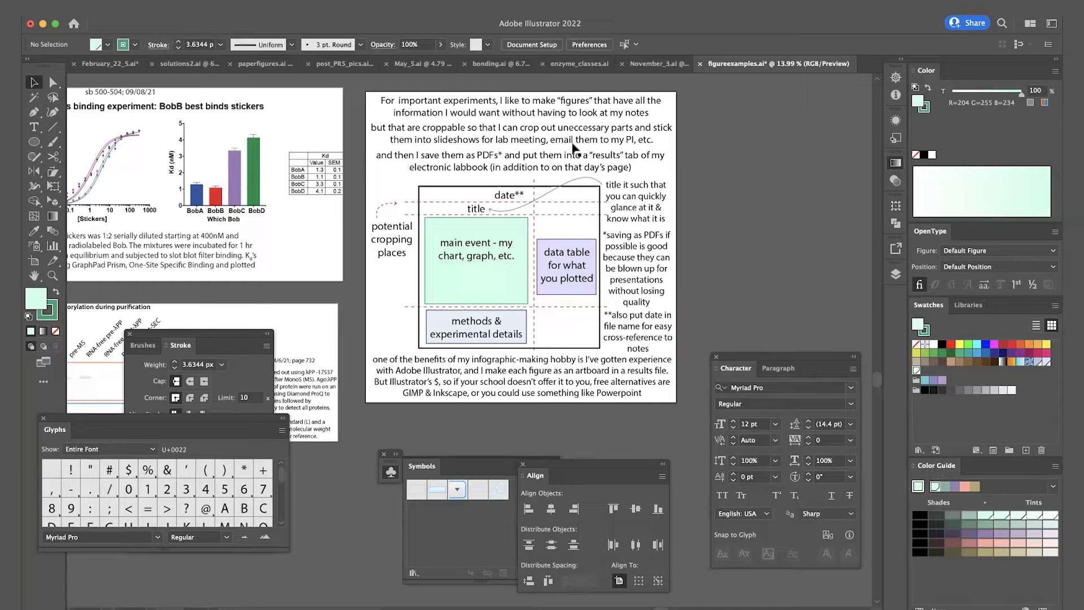
{"action": "scroll", "coordinate": [574, 148], "scroll_direction": "left", "scroll_amount": 5}
{"action": "scroll", "coordinate": [574, 148], "scroll_direction": "up", "scroll_amount": 1}
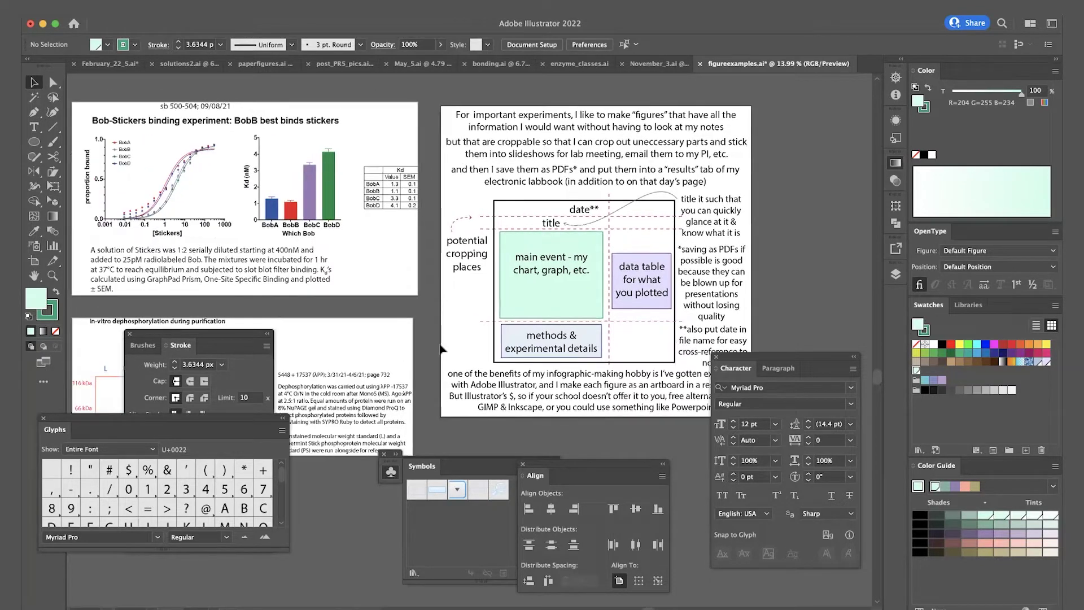
{"action": "scroll", "coordinate": [601, 308], "scroll_direction": "left", "scroll_amount": 3}
{"action": "scroll", "coordinate": [601, 309], "scroll_direction": "down", "scroll_amount": 2}
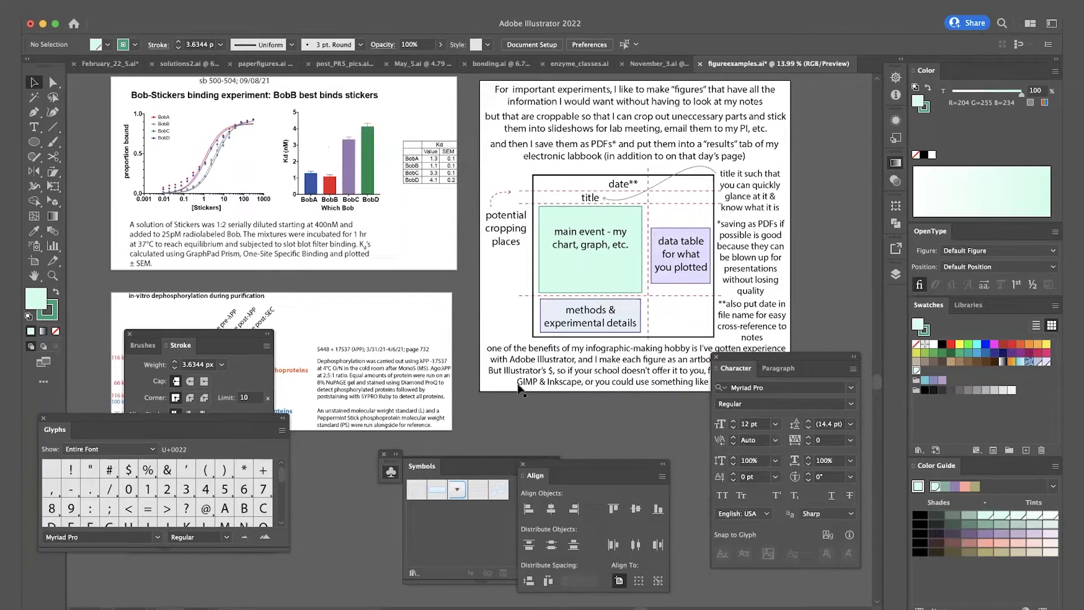
{"action": "scroll", "coordinate": [254, 276], "scroll_direction": "up", "scroll_amount": 2}
{"action": "scroll", "coordinate": [254, 276], "scroll_direction": "left", "scroll_amount": 1}
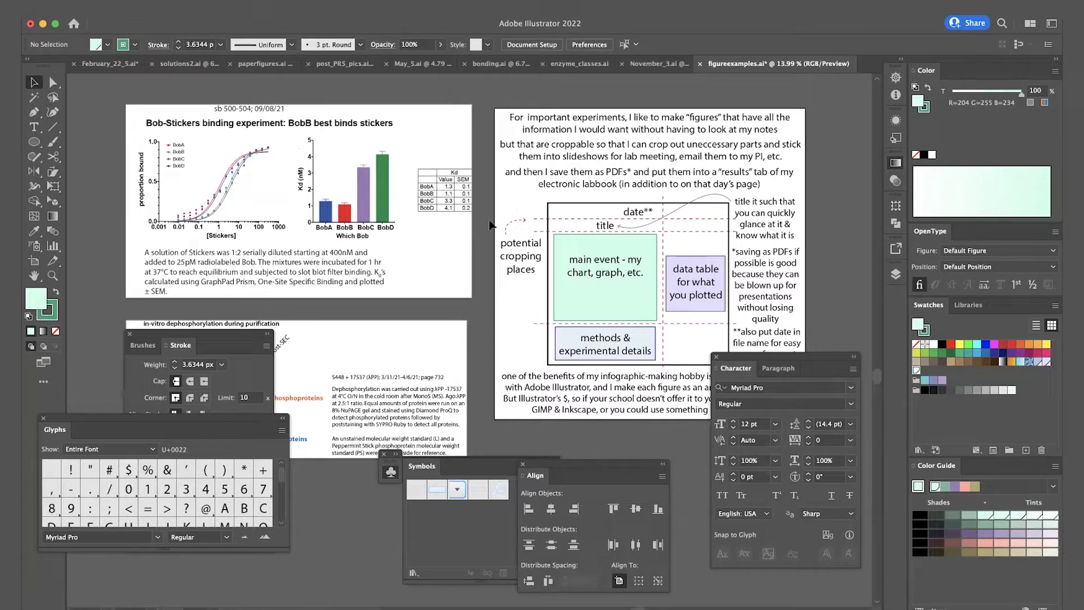
{"action": "scroll", "coordinate": [490, 226], "scroll_direction": "right", "scroll_amount": 5}
{"action": "scroll", "coordinate": [489, 225], "scroll_direction": "down", "scroll_amount": 2}
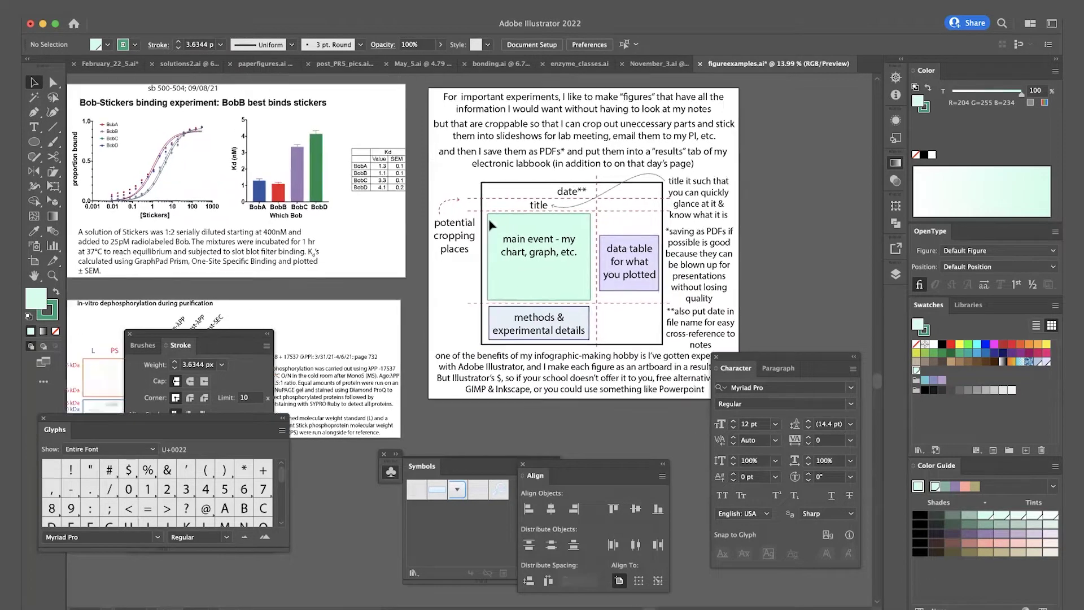
{"action": "scroll", "coordinate": [533, 217], "scroll_direction": "right", "scroll_amount": 1}
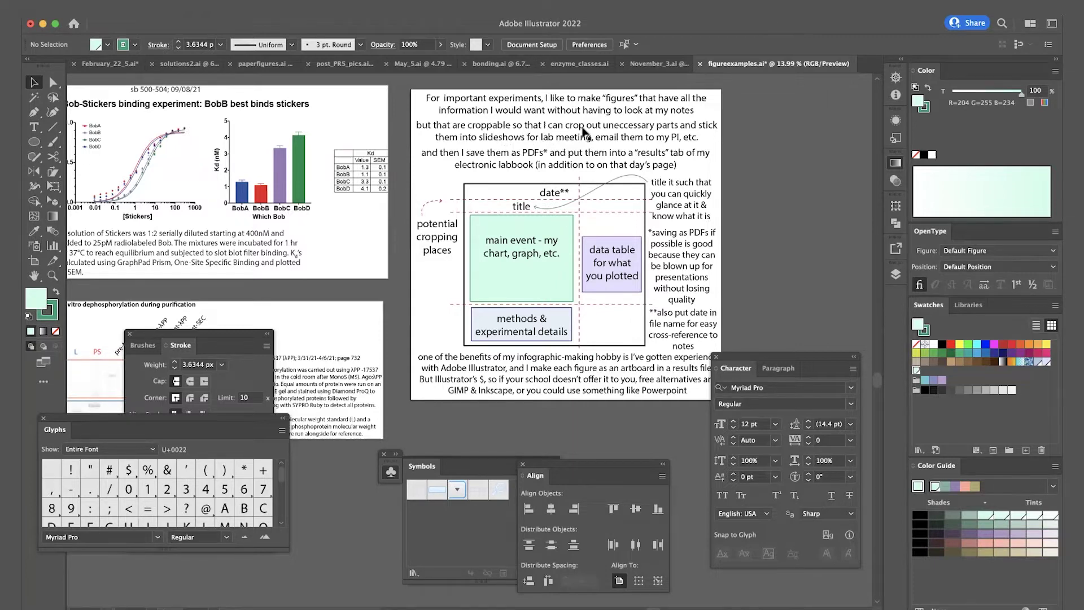
{"action": "scroll", "coordinate": [584, 131], "scroll_direction": "right", "scroll_amount": 2}
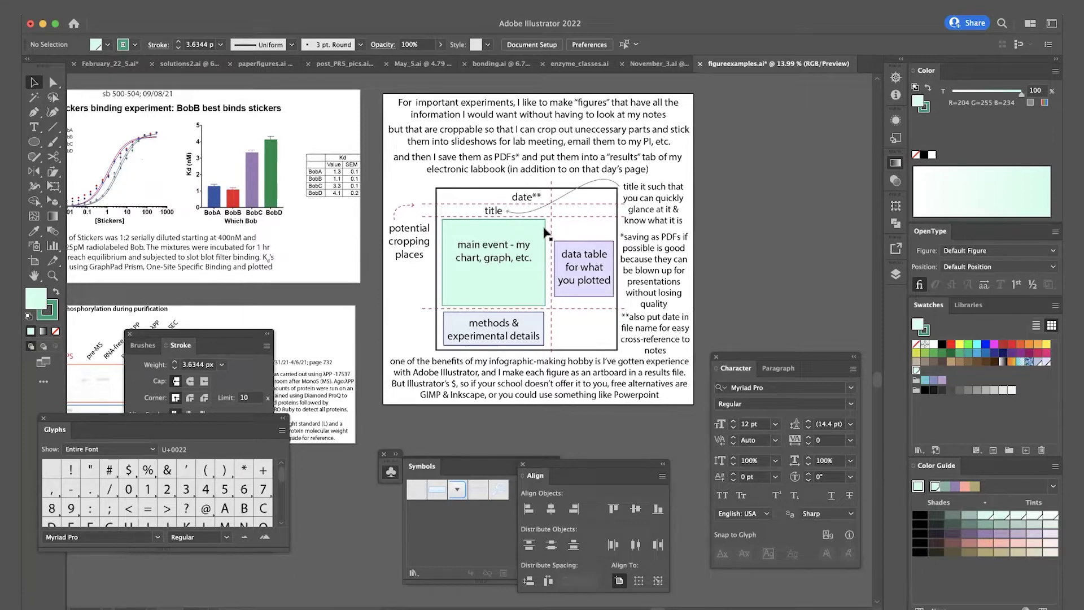
{"action": "scroll", "coordinate": [546, 235], "scroll_direction": "up", "scroll_amount": 3}
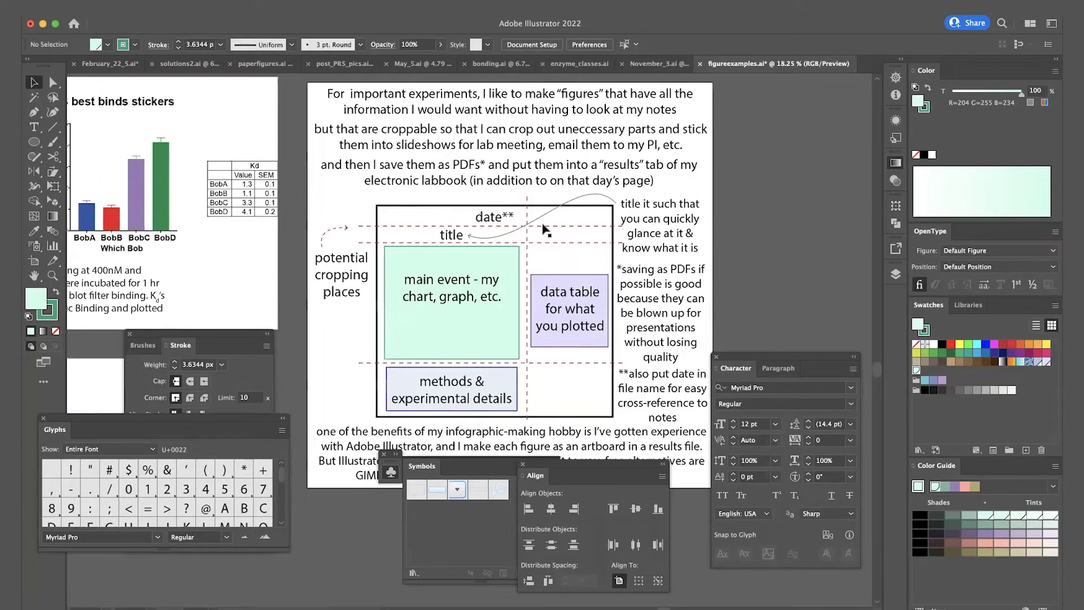
{"action": "scroll", "coordinate": [545, 233], "scroll_direction": "down", "scroll_amount": 5}
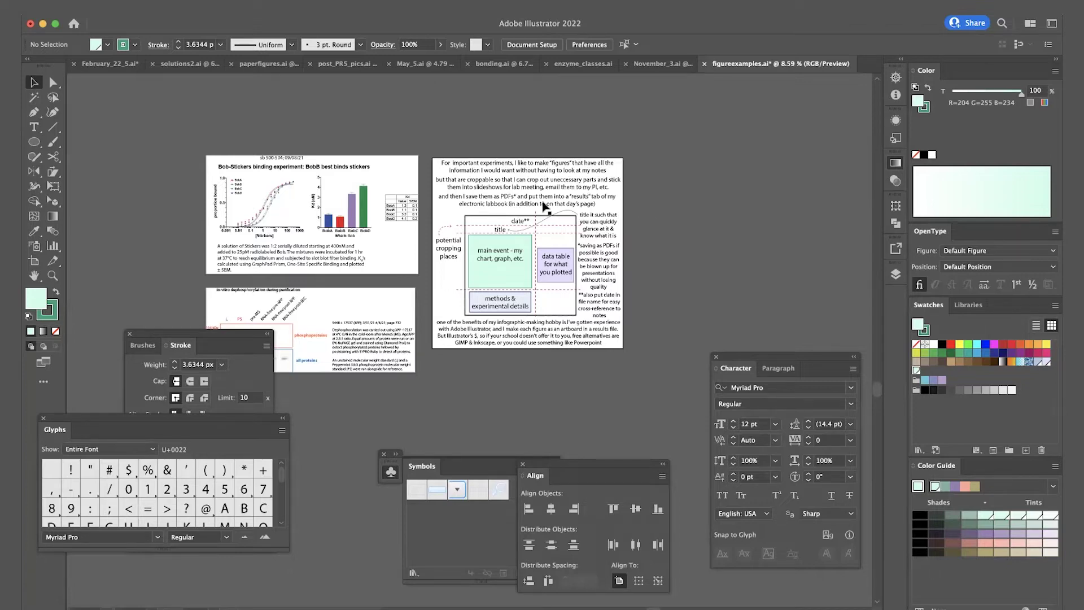
{"action": "scroll", "coordinate": [543, 206], "scroll_direction": "up", "scroll_amount": 2}
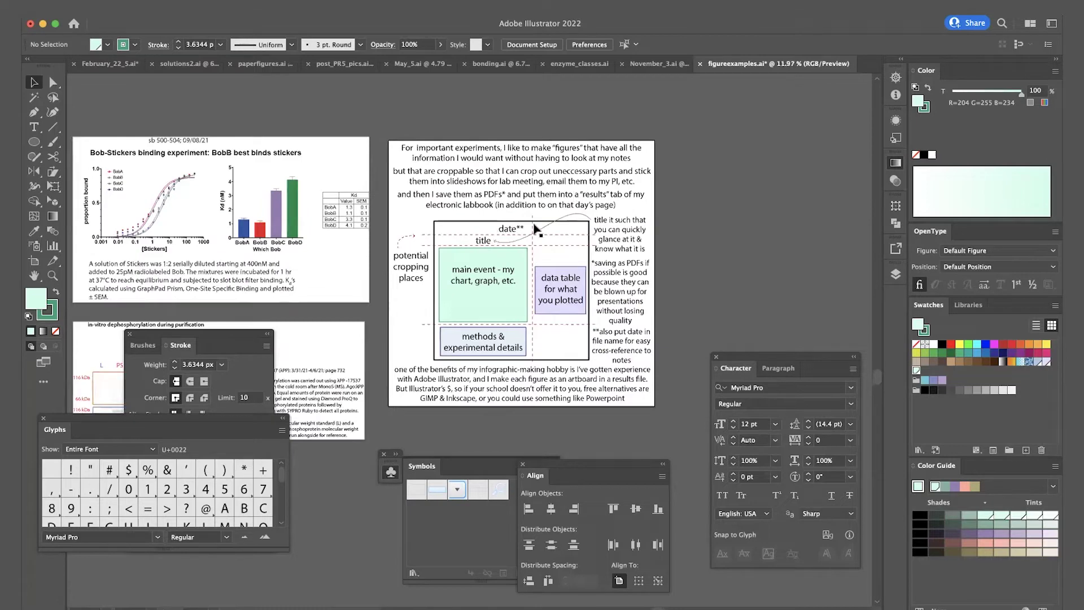
{"action": "scroll", "coordinate": [535, 229], "scroll_direction": "left", "scroll_amount": 2}
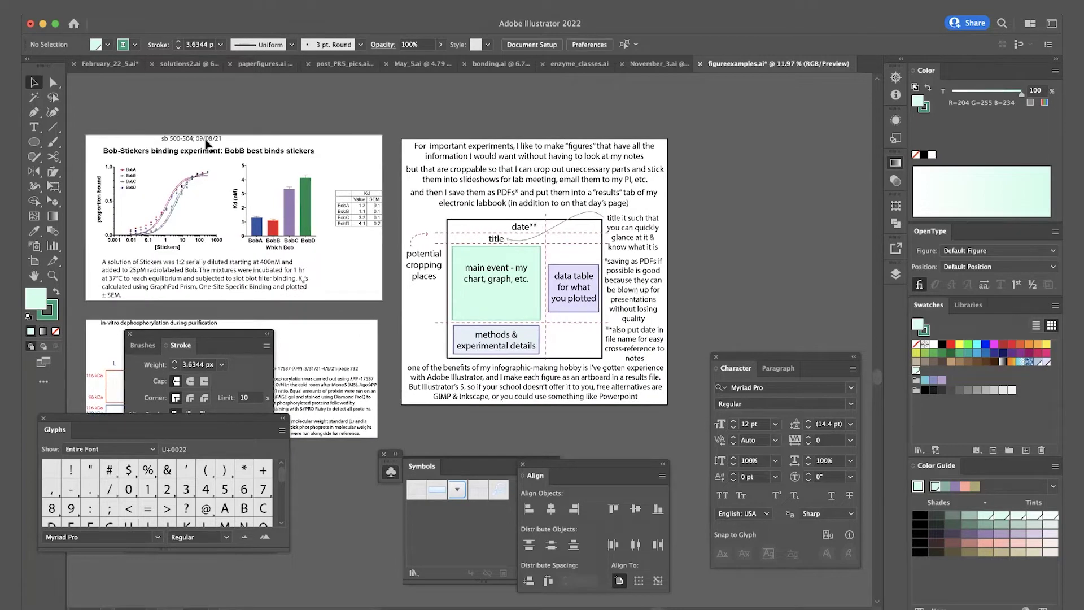
{"action": "scroll", "coordinate": [206, 144], "scroll_direction": "left", "scroll_amount": 5}
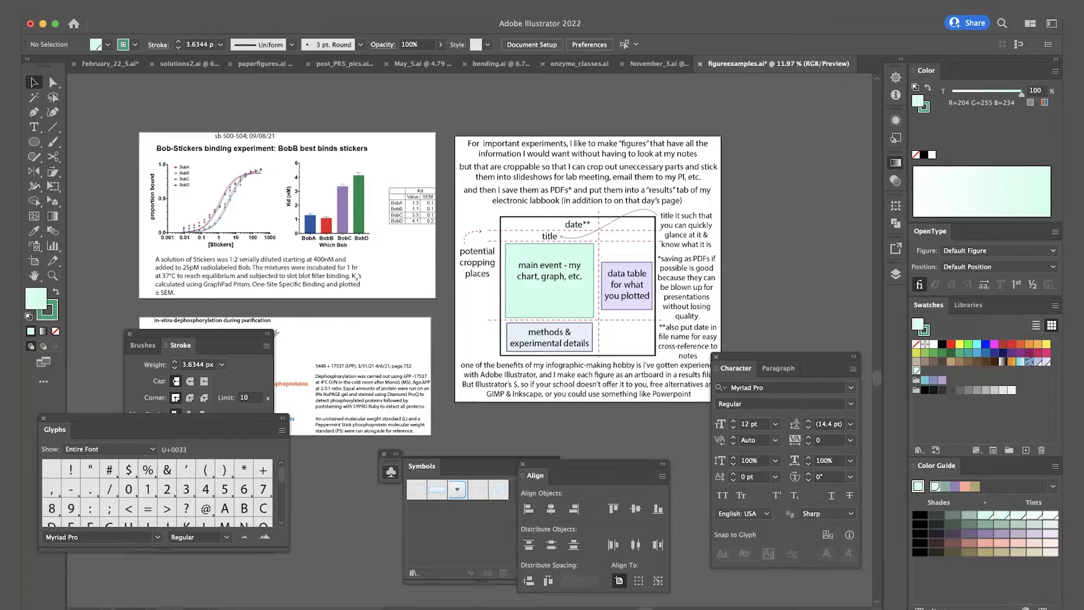
{"action": "key", "text": "super+Tab"}
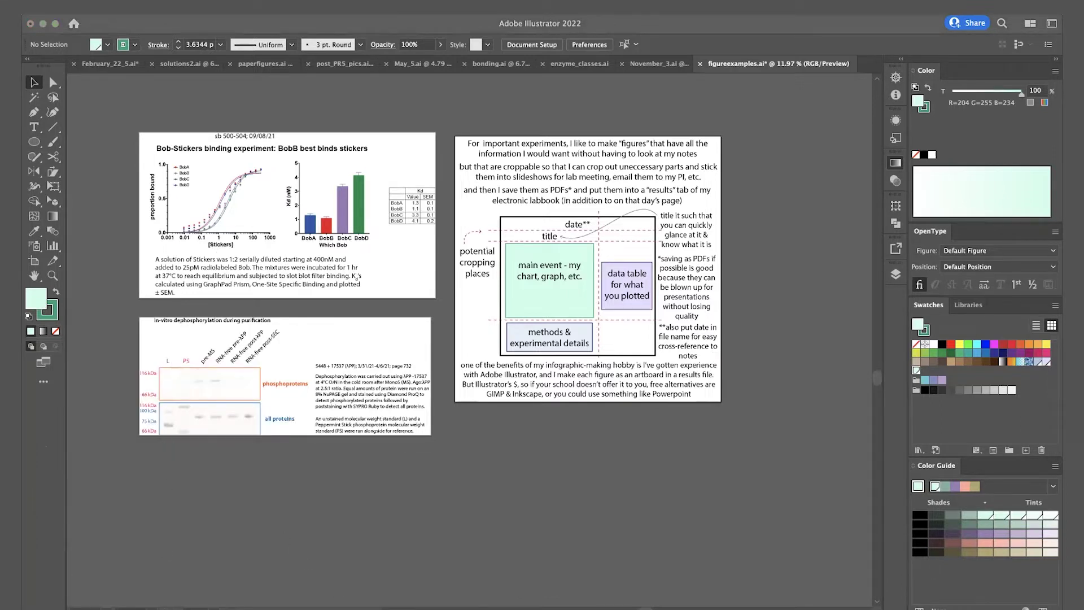
- Refocus Illustrator and switch to the Artboard tool to show Artboard 1, experimenting4 and page732_phosphostaining
{"action": "left_click", "coordinate": [692, 237]}
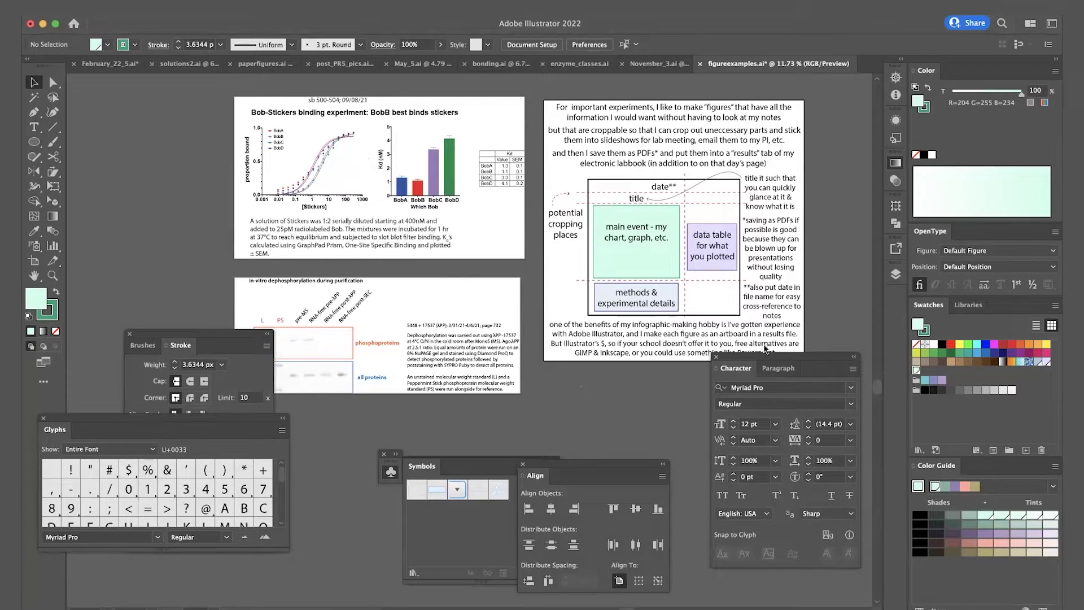
{"action": "key", "text": "super+F9"}
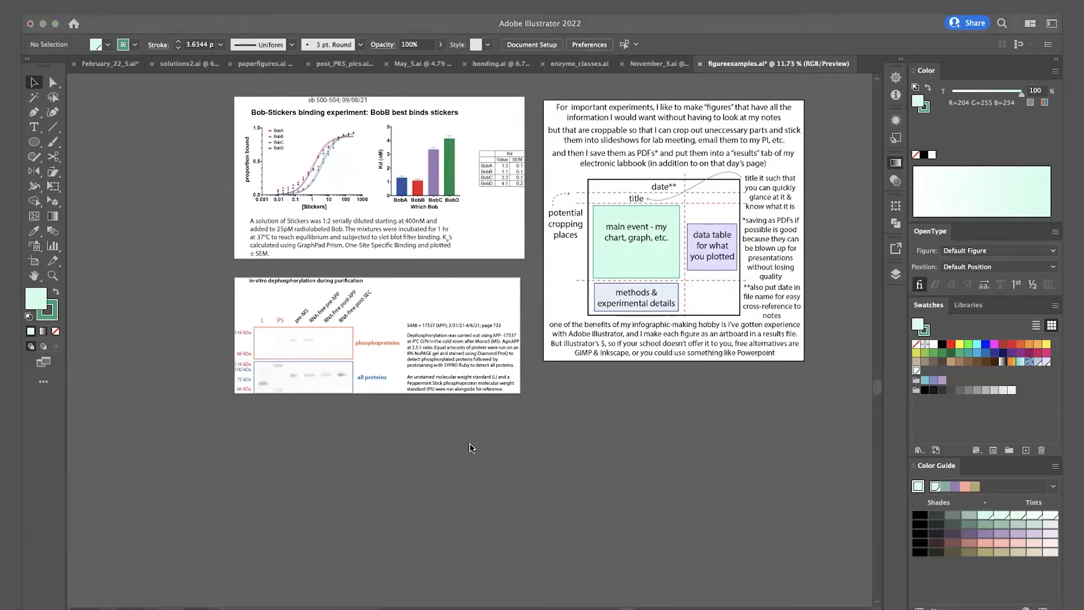
{"action": "key", "text": "super+F9"}
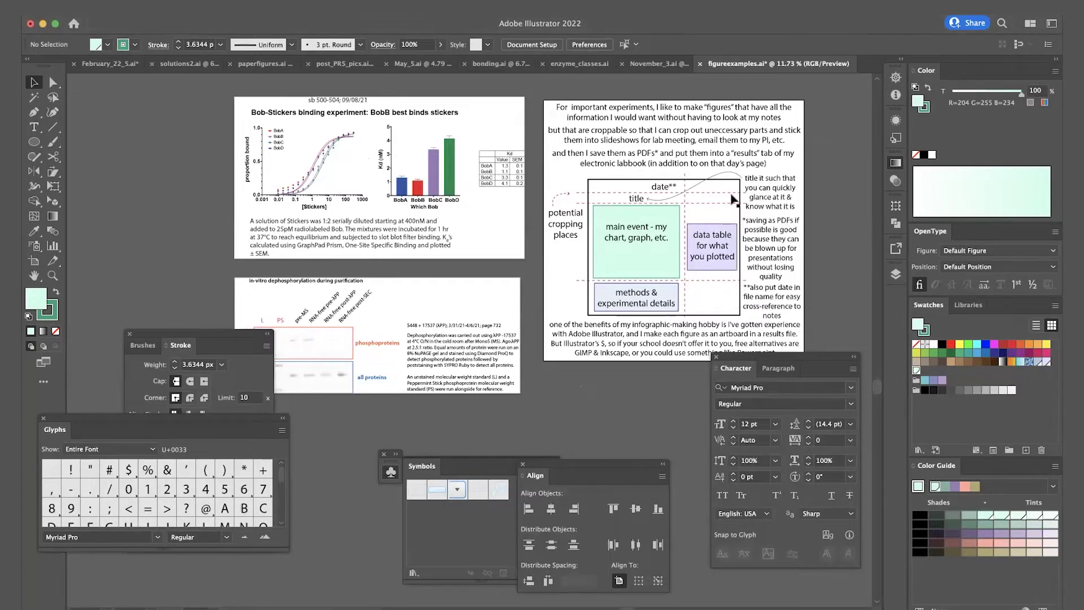
{"action": "scroll", "coordinate": [714, 177], "scroll_direction": "up", "scroll_amount": 1}
{"action": "scroll", "coordinate": [714, 177], "scroll_direction": "right", "scroll_amount": 5}
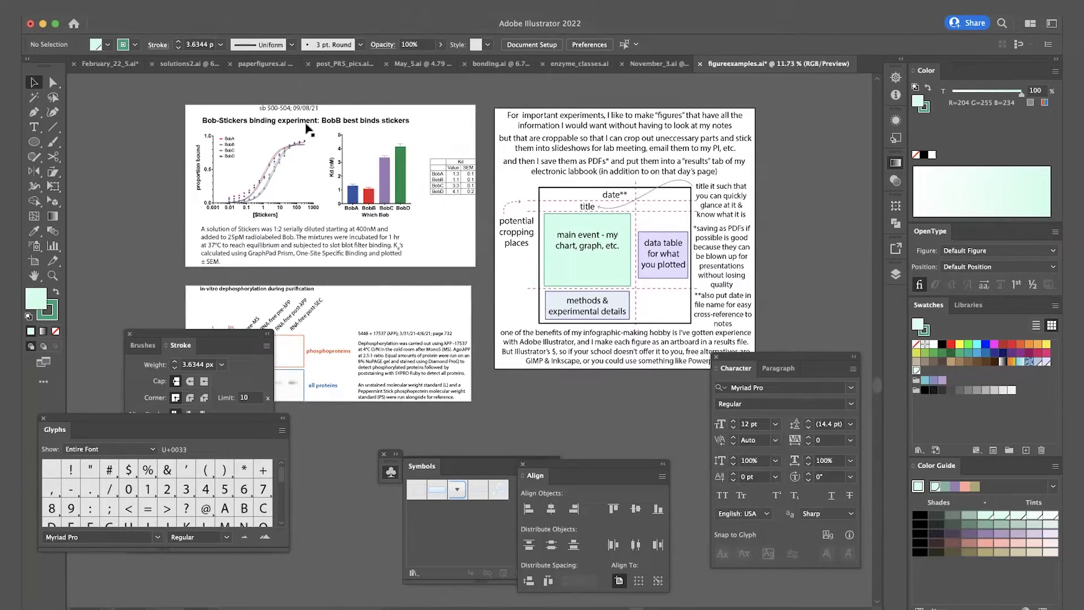
{"action": "left_click", "coordinate": [34, 262]}
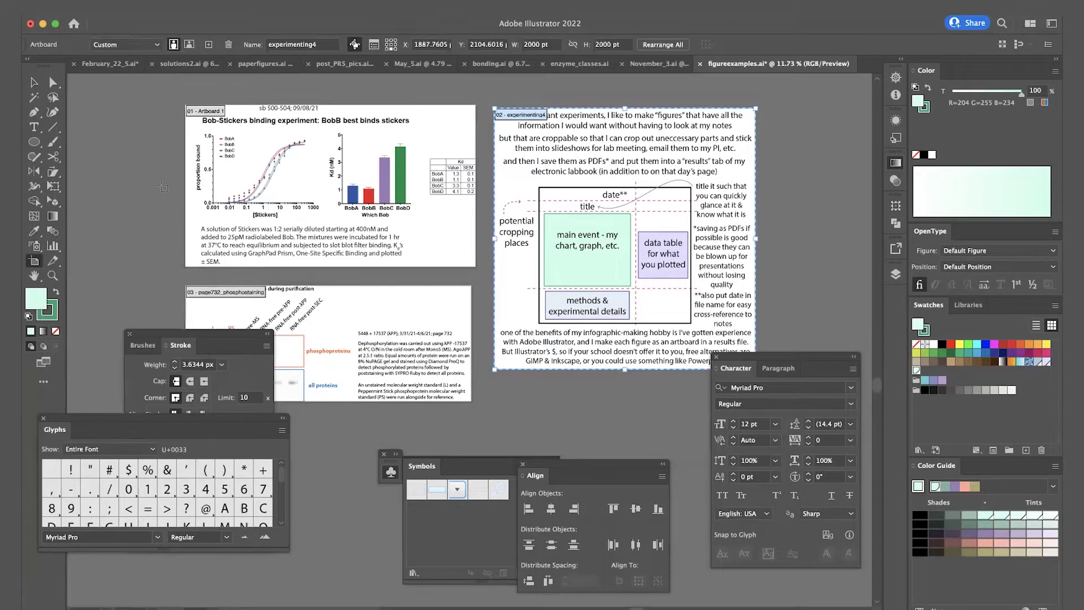
- Rename Artboard 1 to 090821_page500_504 and return to the Selection tool
{"action": "left_click", "coordinate": [208, 112]}
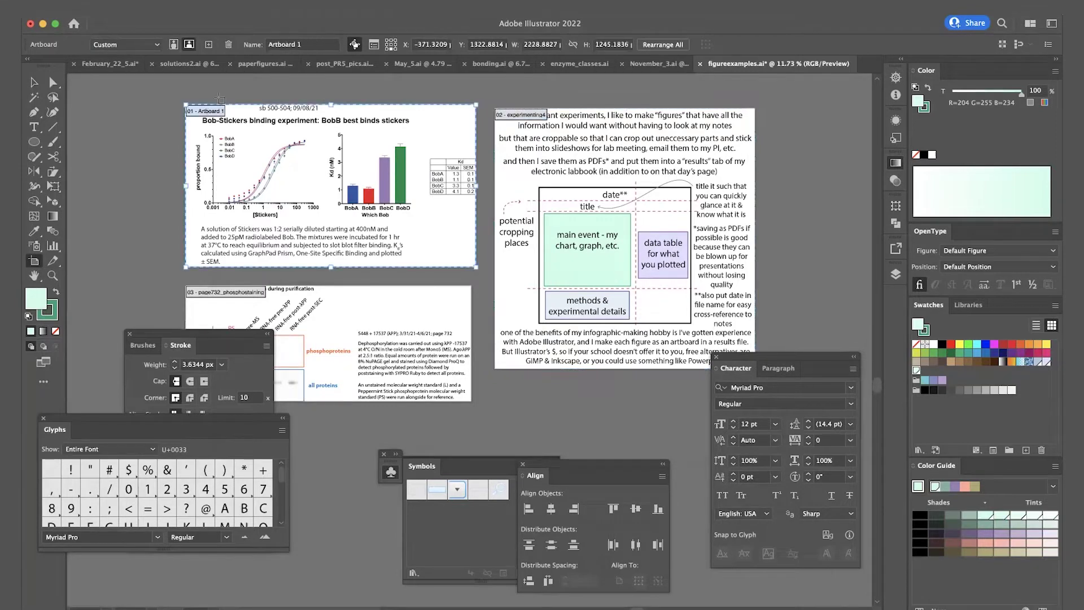
{"action": "left_click", "coordinate": [310, 46]}
{"action": "type", "text": "D"}
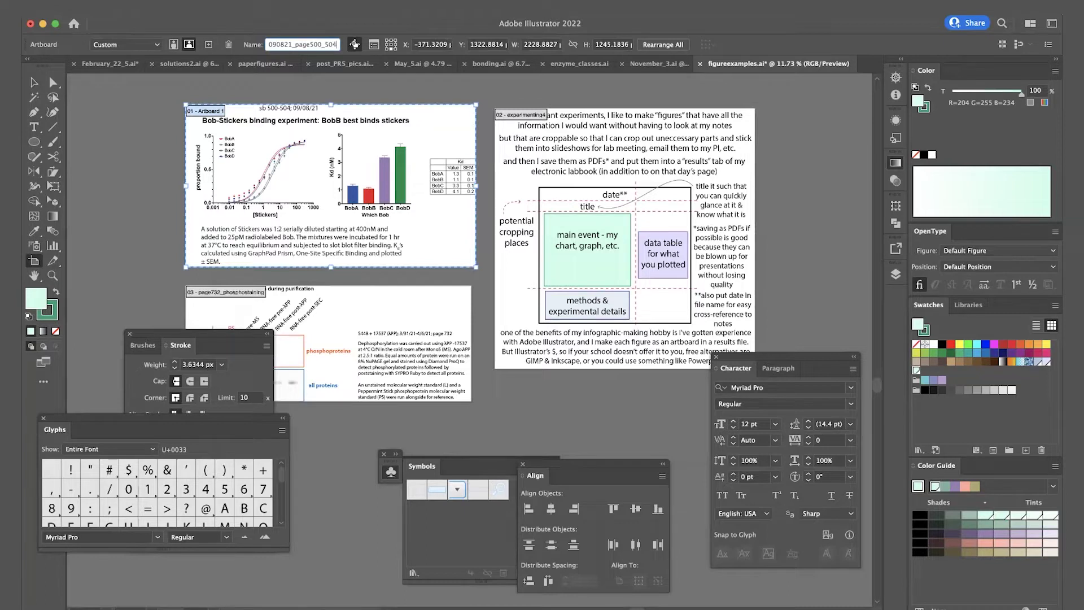
{"action": "left_click", "coordinate": [33, 81]}
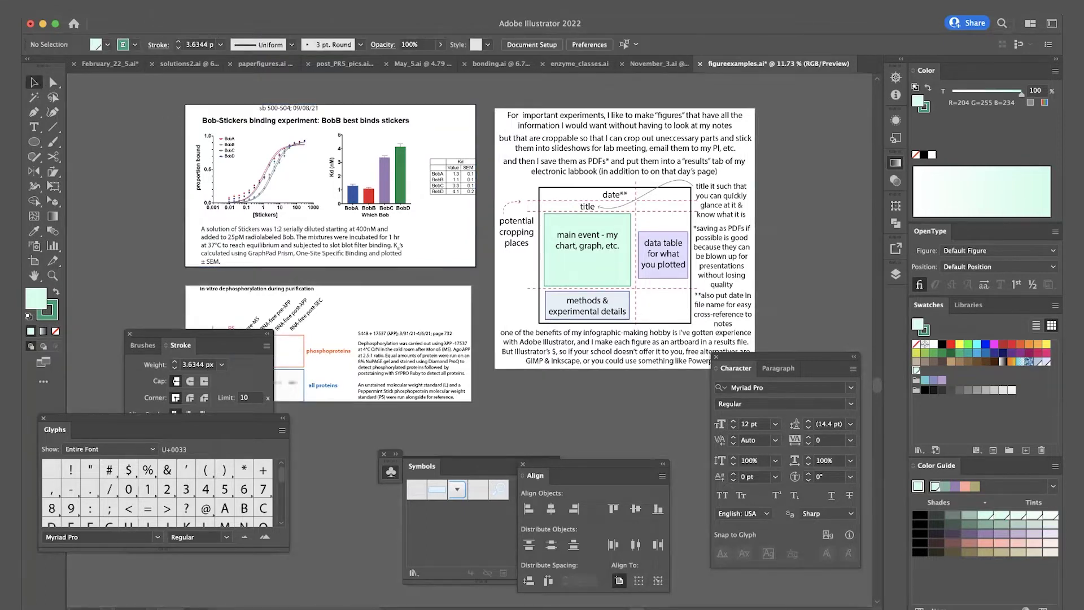
{"action": "left_click", "coordinate": [110, 2]}
{"action": "mouse_move", "coordinate": [169, 255]}
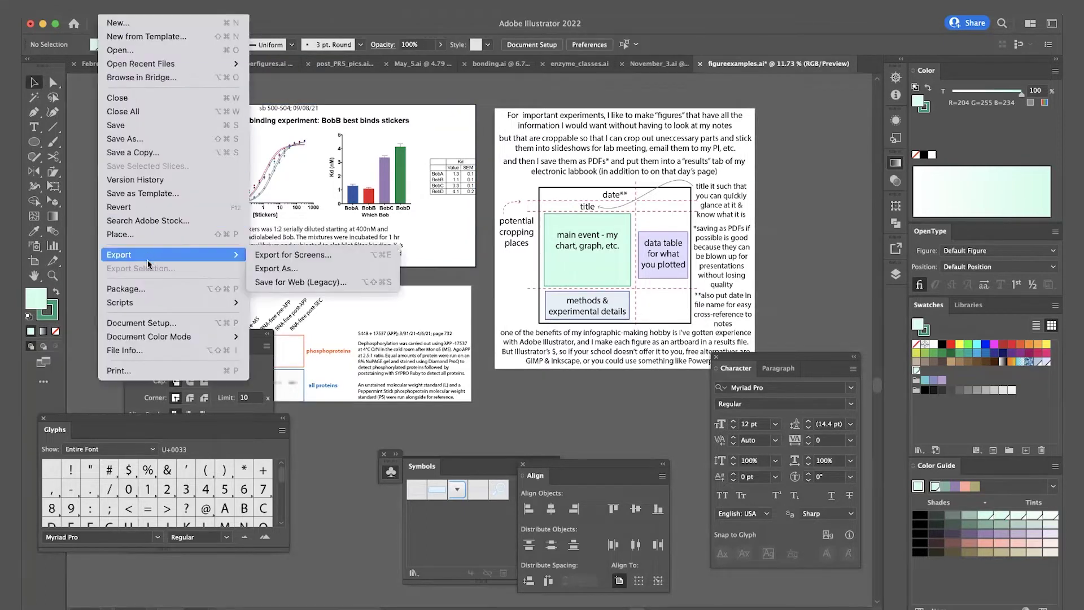
{"action": "left_click", "coordinate": [343, 255]}
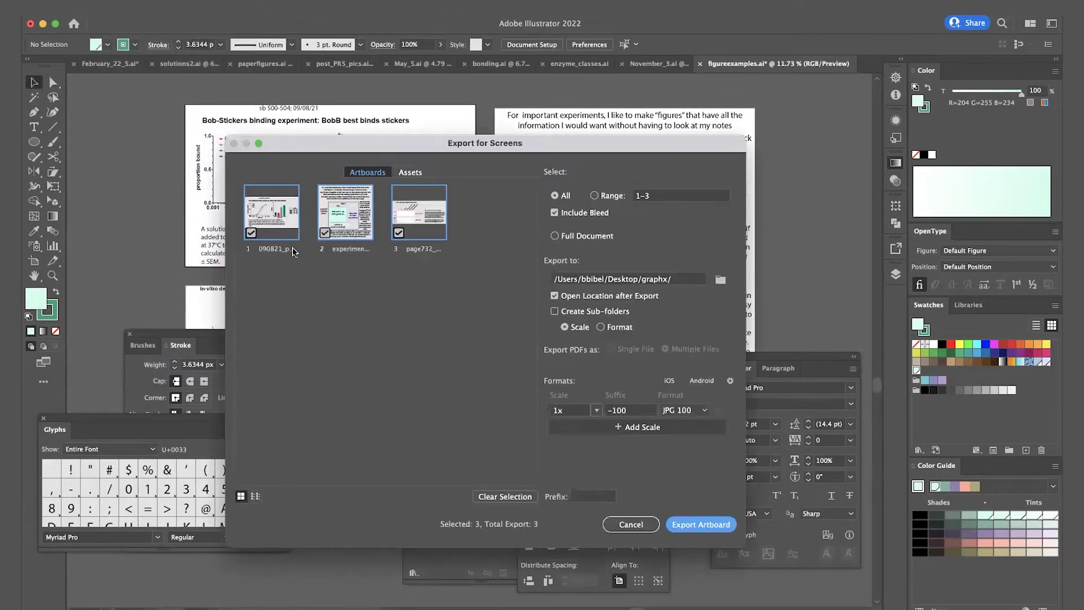
{"action": "left_click", "coordinate": [650, 529]}
{"action": "scroll", "coordinate": [252, 200], "scroll_direction": "up", "scroll_amount": 2}
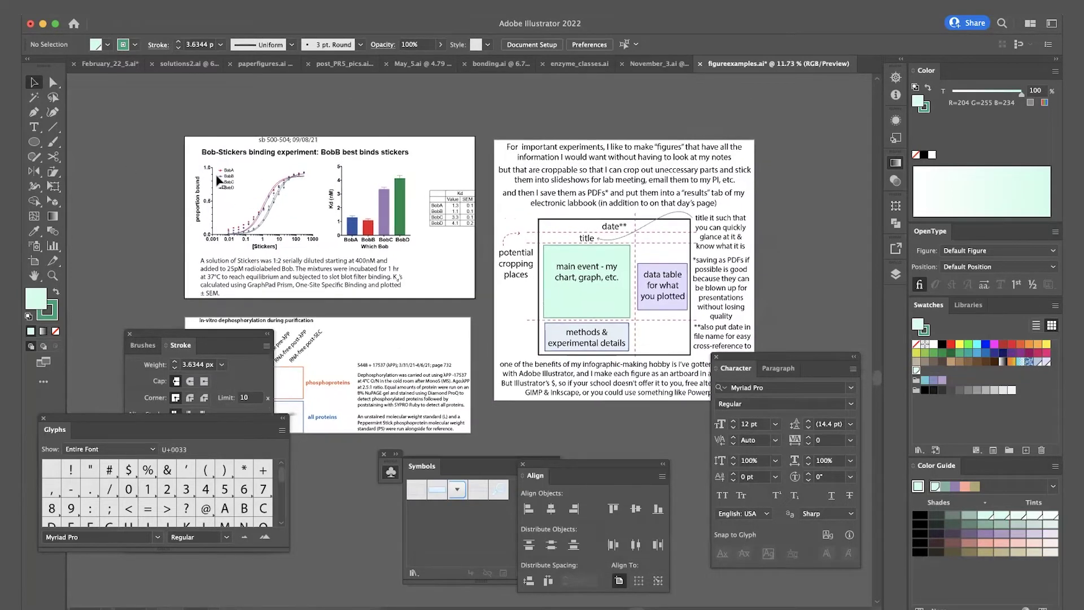
- Drag the 090821_page500_504 artboard's top edge down to just above the date line
{"action": "left_click", "coordinate": [33, 261]}
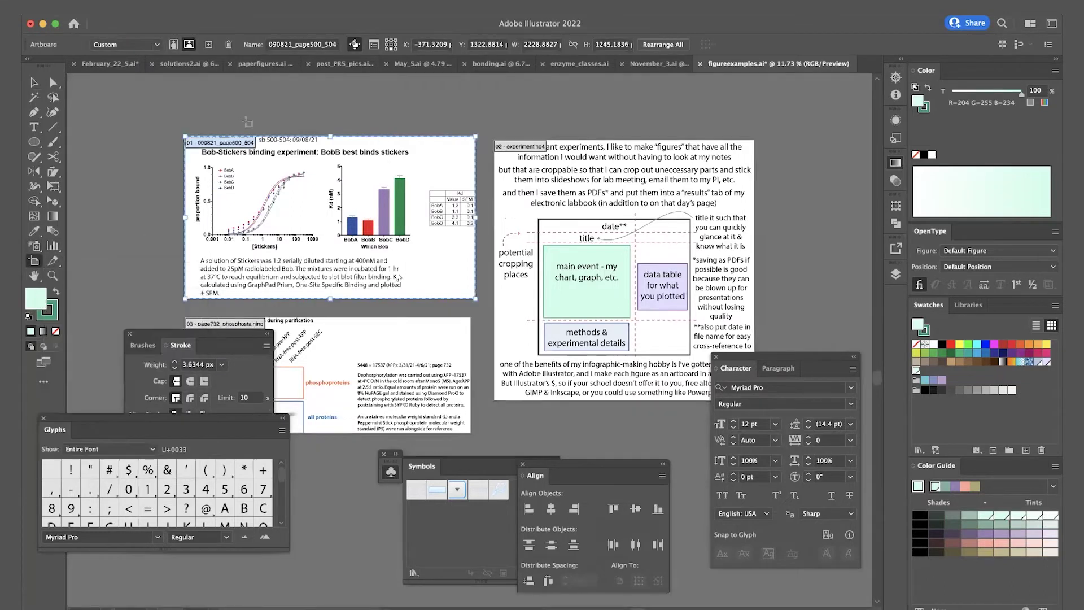
{"action": "left_click_drag", "start_coordinate": [329, 137], "coordinate": [330, 95]}
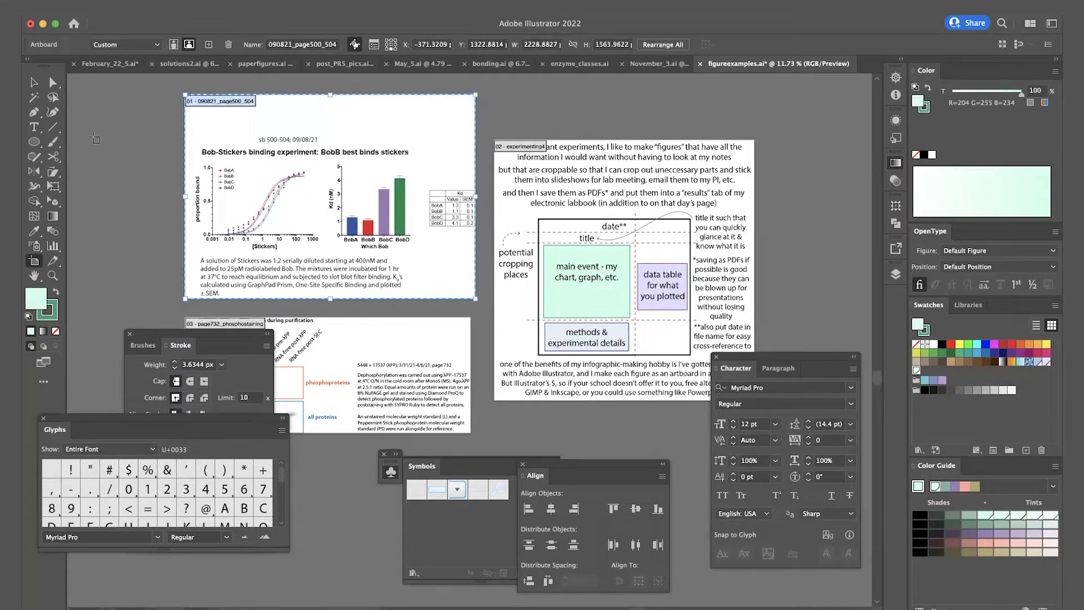
{"action": "left_click", "coordinate": [34, 85]}
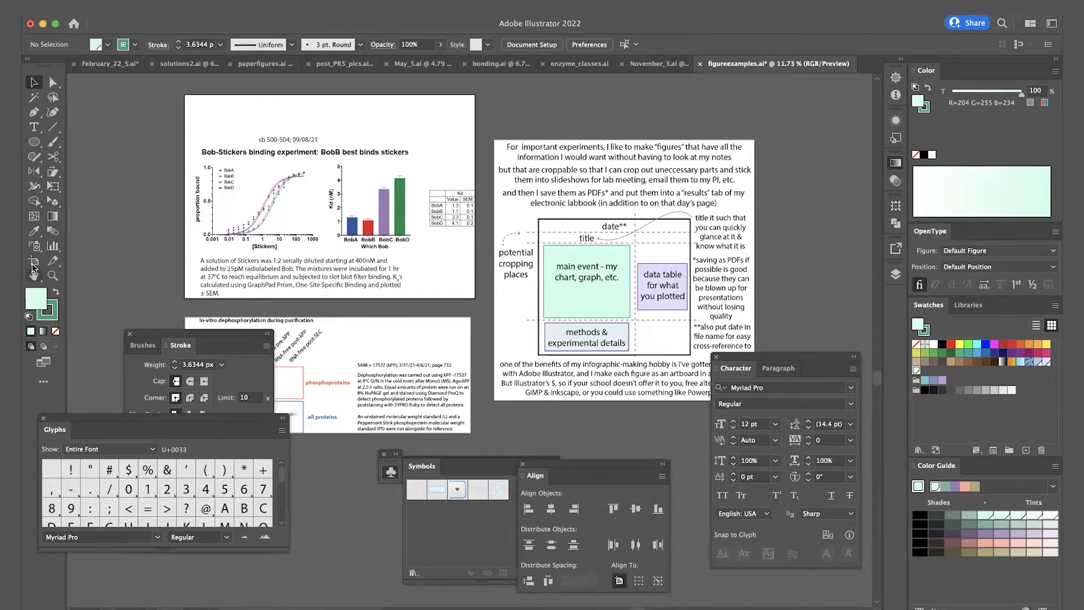
{"action": "left_click", "coordinate": [34, 262]}
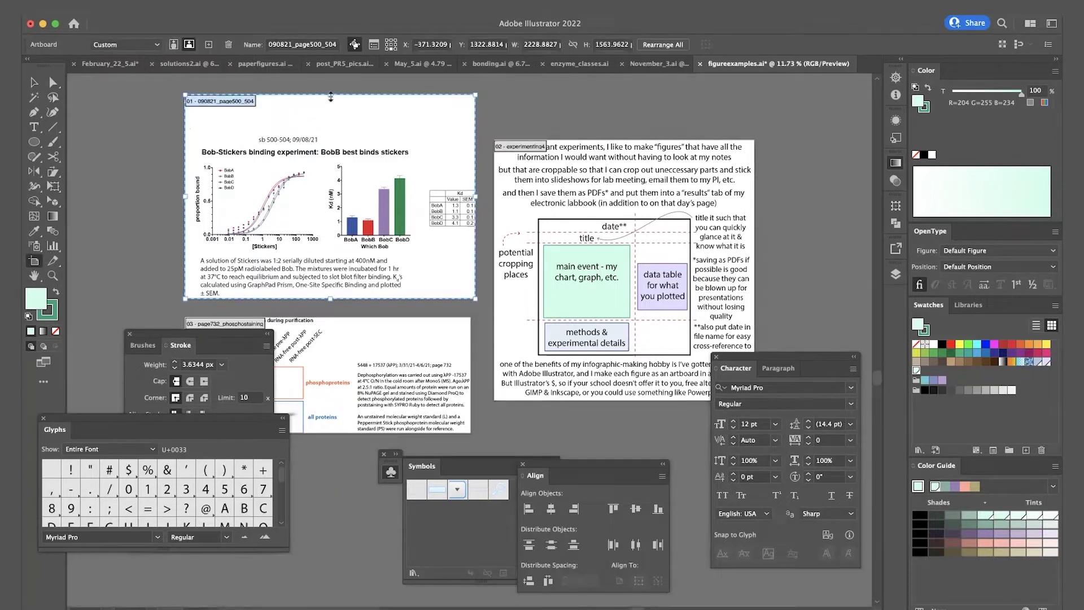
{"action": "left_click_drag", "start_coordinate": [330, 97], "coordinate": [329, 133]}
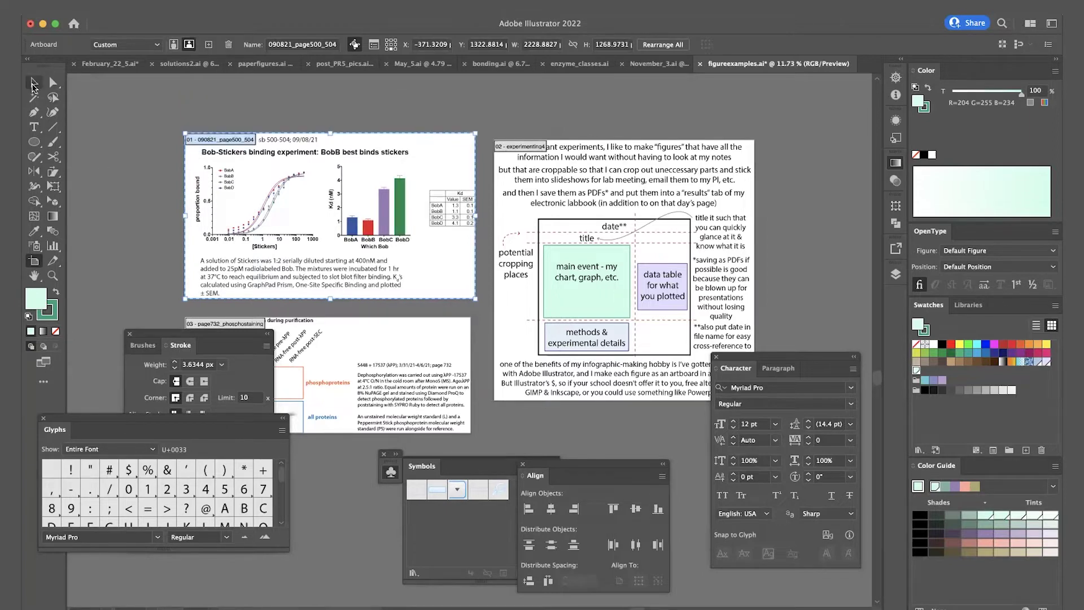
{"action": "left_click", "coordinate": [34, 84]}
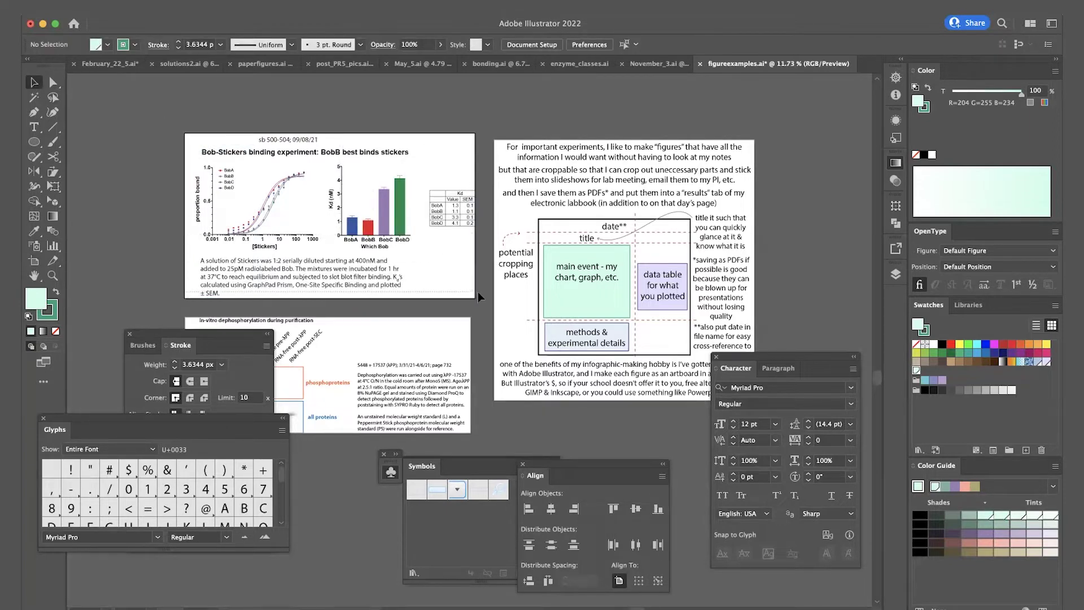
- Fit the Bob-Stickers artboard to its figure group with Object > Artboards > Fit to Selected Art
{"action": "left_click", "coordinate": [334, 149]}
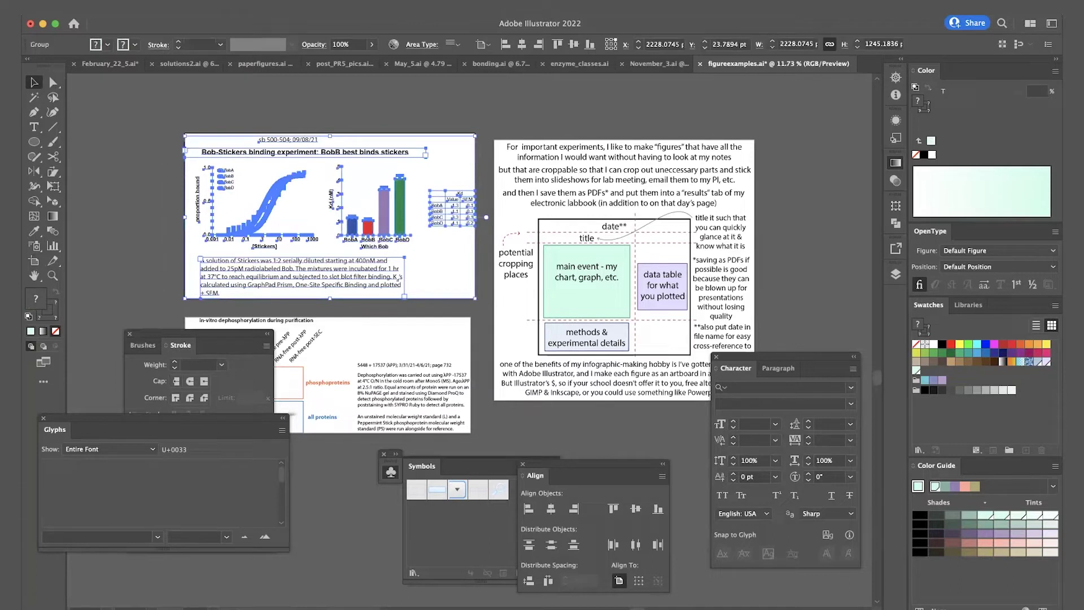
{"action": "left_click", "coordinate": [169, 7]}
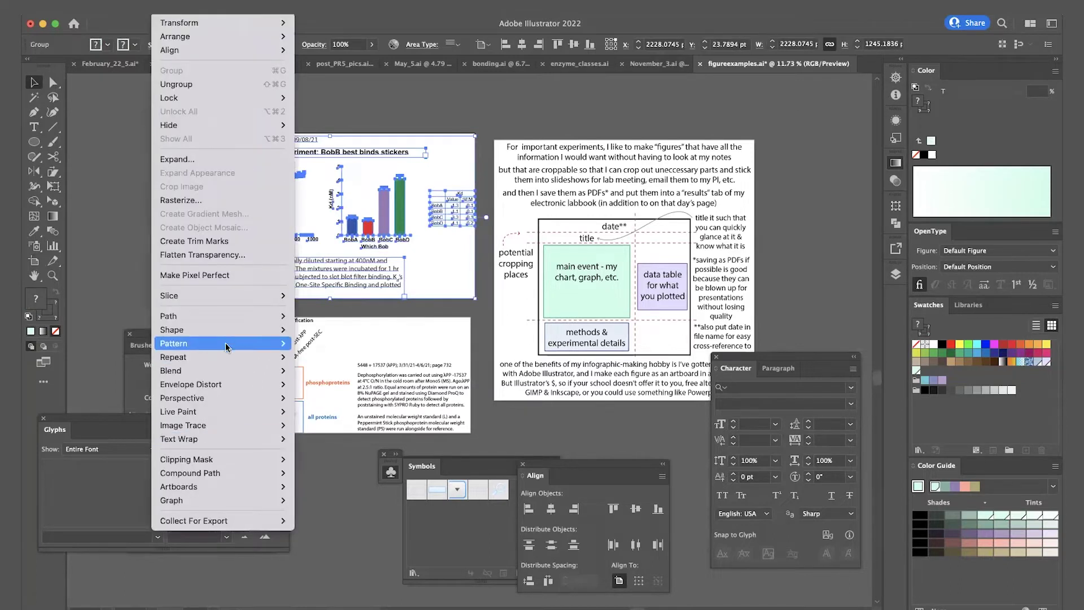
{"action": "mouse_move", "coordinate": [243, 488]}
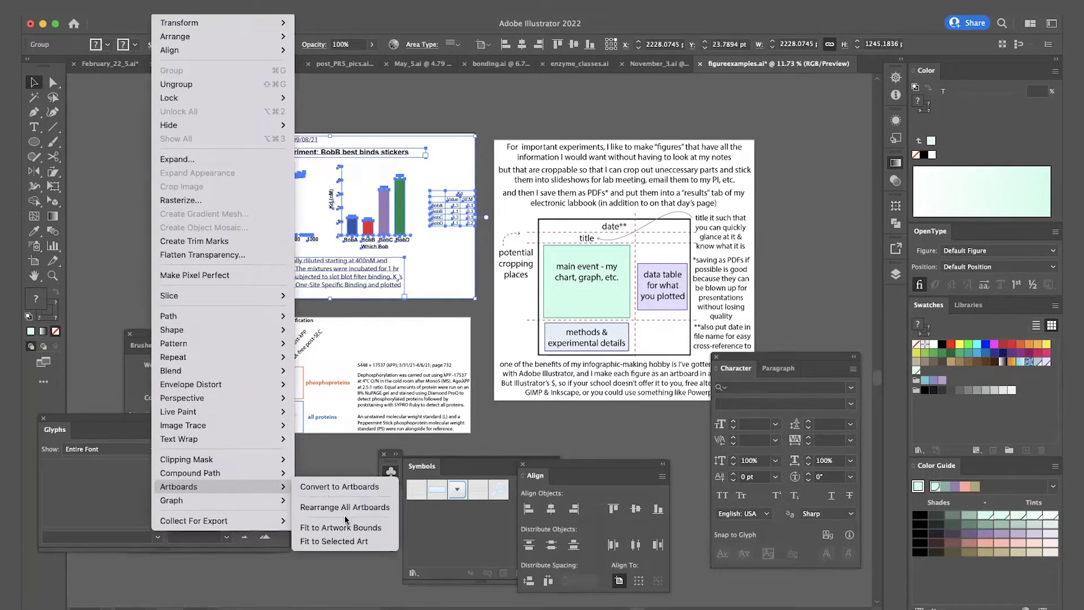
{"action": "left_click", "coordinate": [333, 541]}
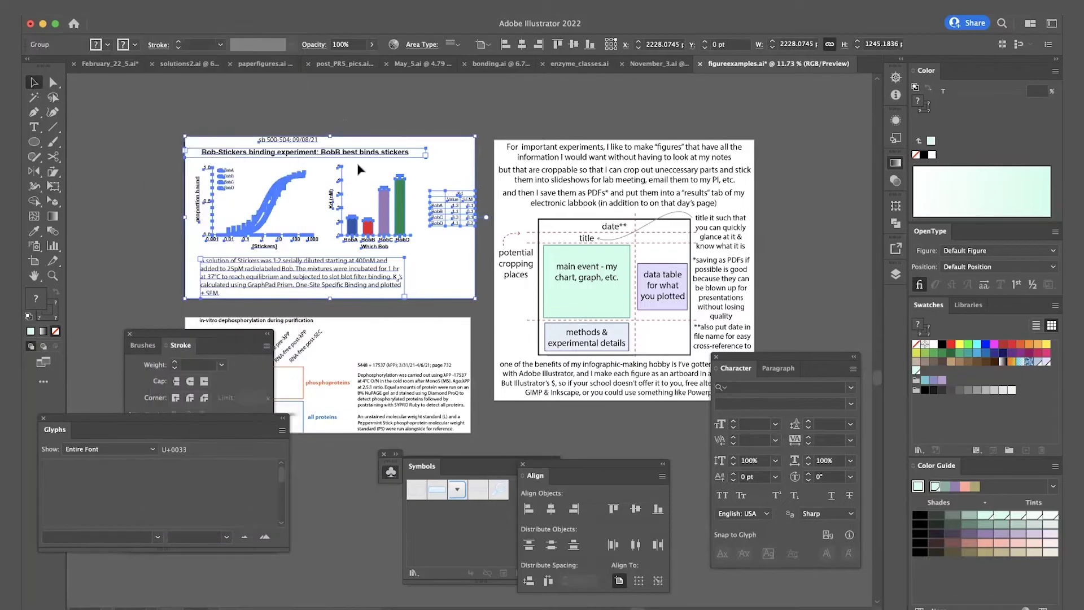
{"action": "left_click", "coordinate": [408, 113]}
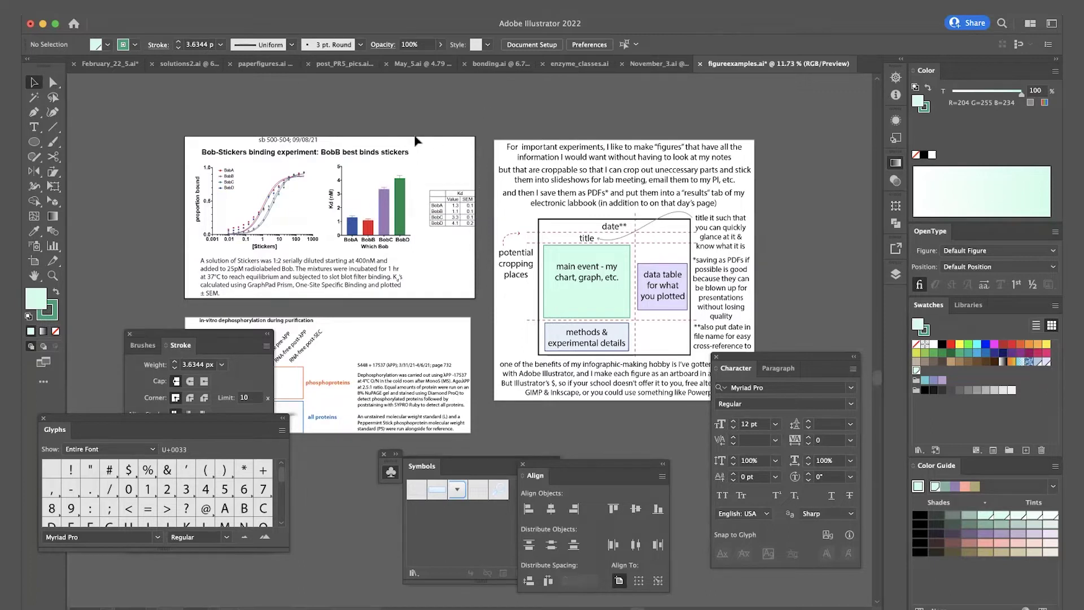
{"action": "left_click", "coordinate": [902, 251]}
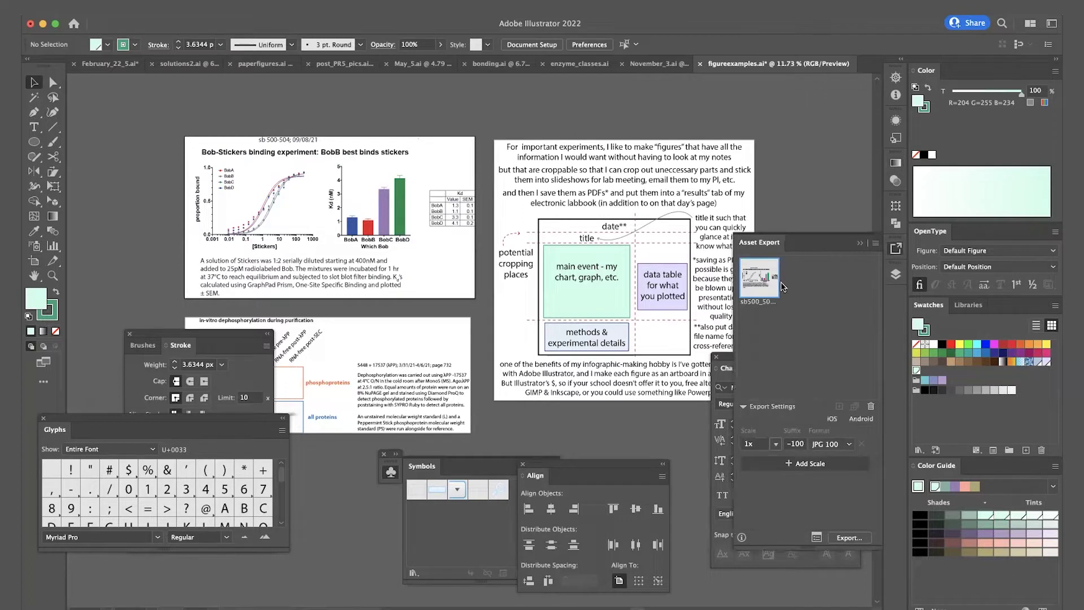
- Drag the Bob-Stickers artwork into Asset Export as Asset 2, keeping 1x JPG 100
{"action": "left_click", "coordinate": [395, 198]}
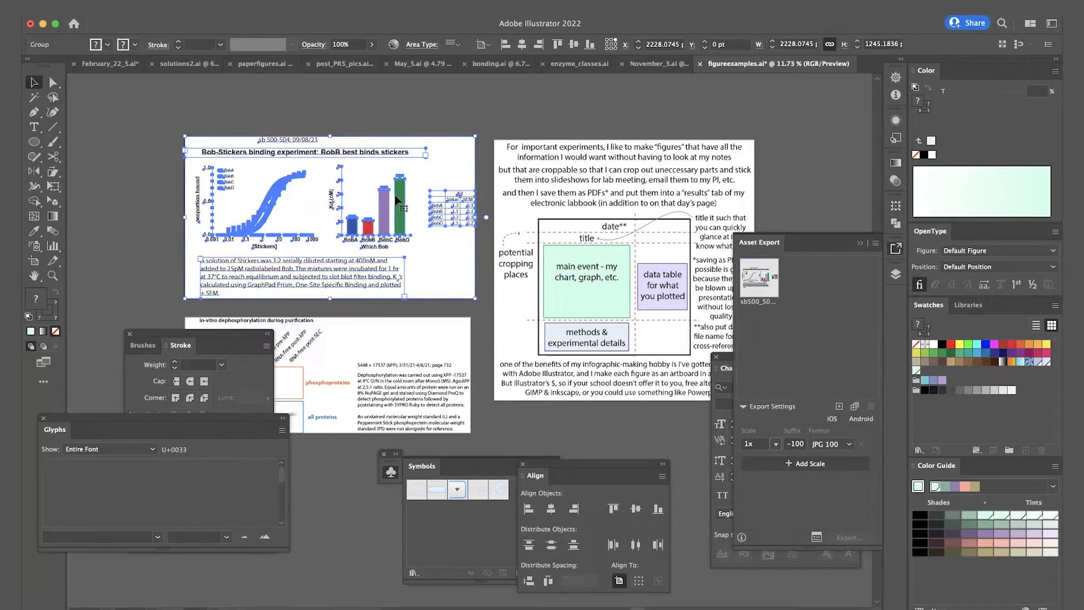
{"action": "left_click_drag", "start_coordinate": [398, 194], "coordinate": [834, 313]}
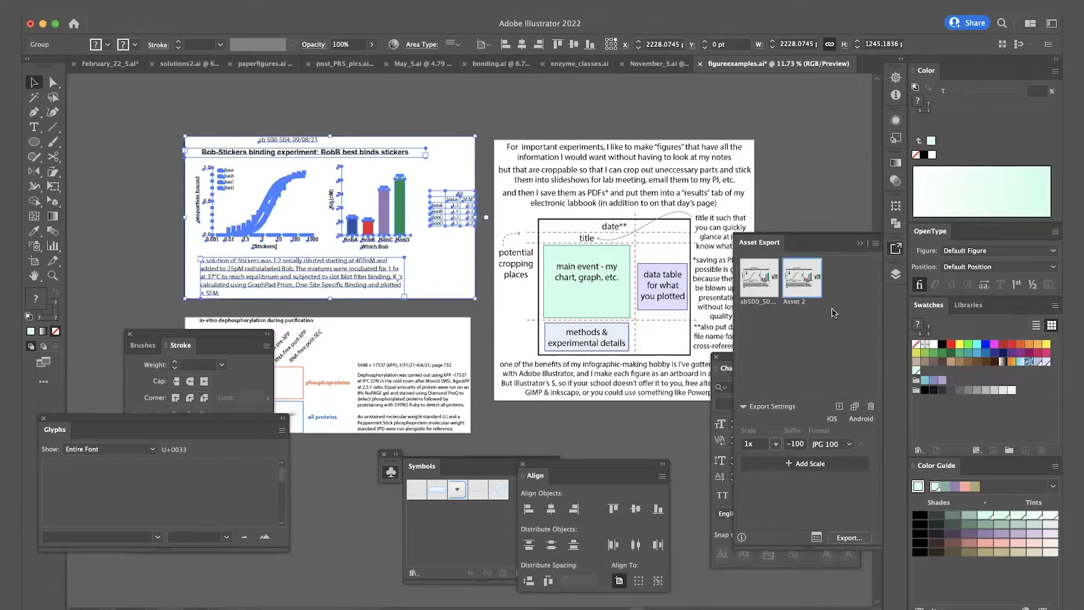
{"action": "double_click", "coordinate": [797, 302]}
{"action": "left_click", "coordinate": [775, 443]}
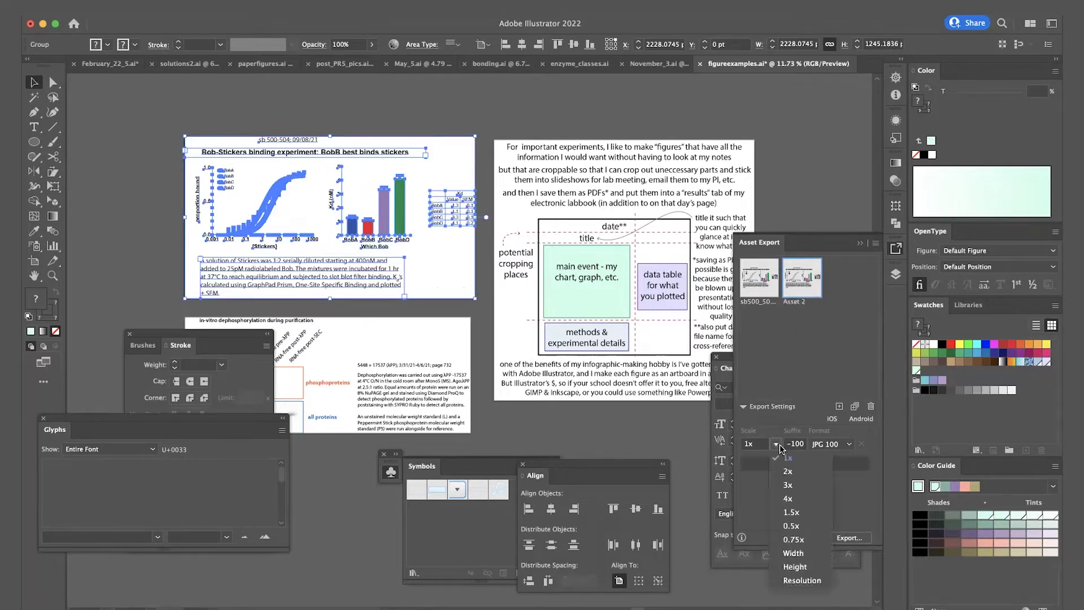
{"action": "left_click", "coordinate": [821, 395]}
{"action": "left_click", "coordinate": [830, 444]}
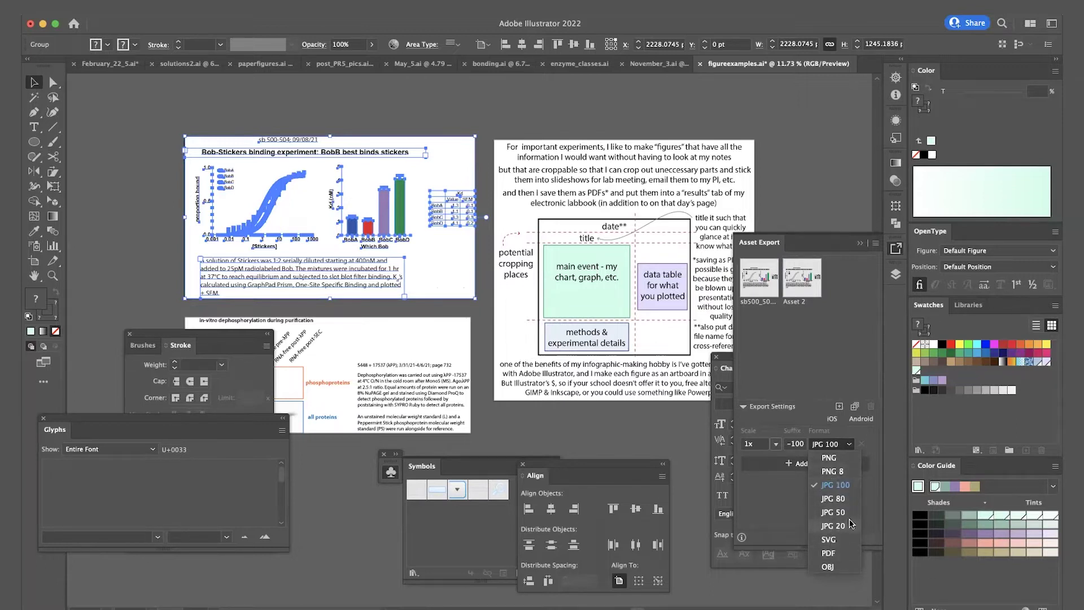
{"action": "left_click", "coordinate": [822, 374]}
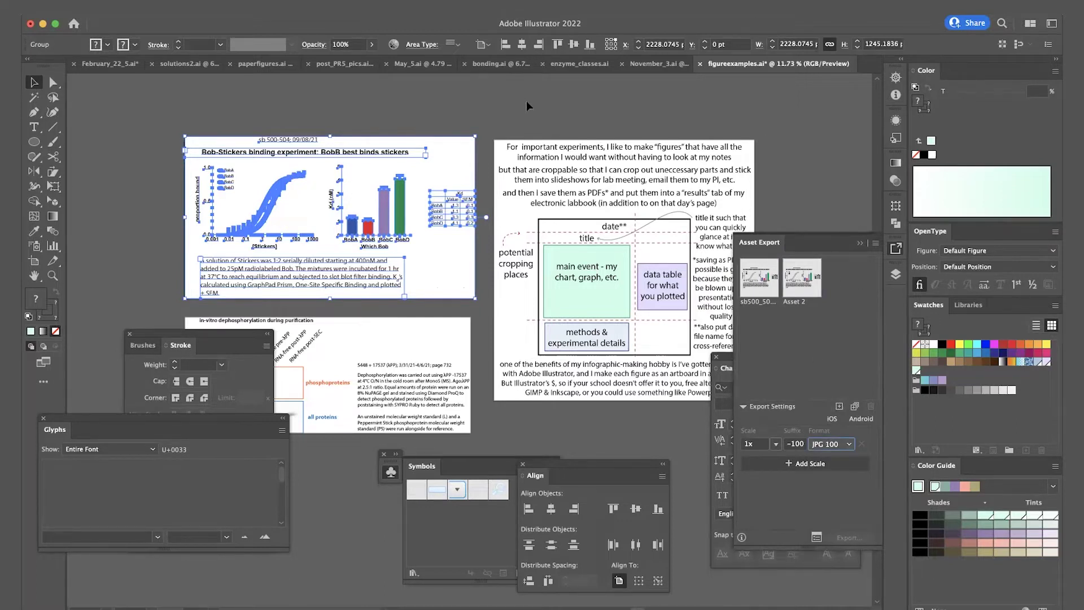
- Try adding just the bar chart group, undoing the accidentally added Kd table asset
{"action": "right_click", "coordinate": [391, 211]}
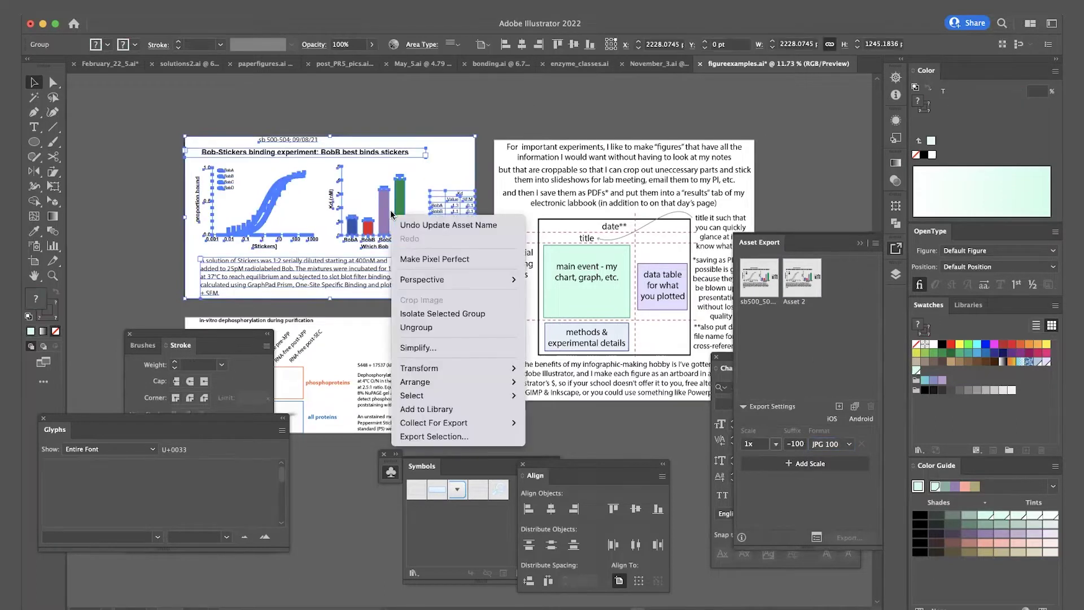
{"action": "left_click", "coordinate": [430, 160]}
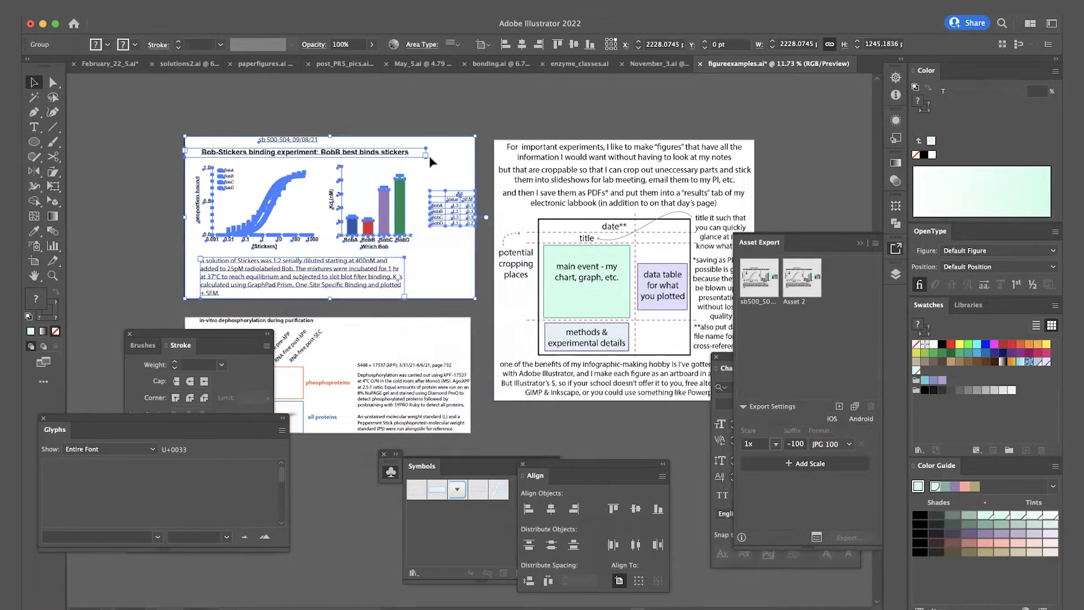
{"action": "left_click", "coordinate": [430, 163]}
{"action": "left_click", "coordinate": [402, 189]}
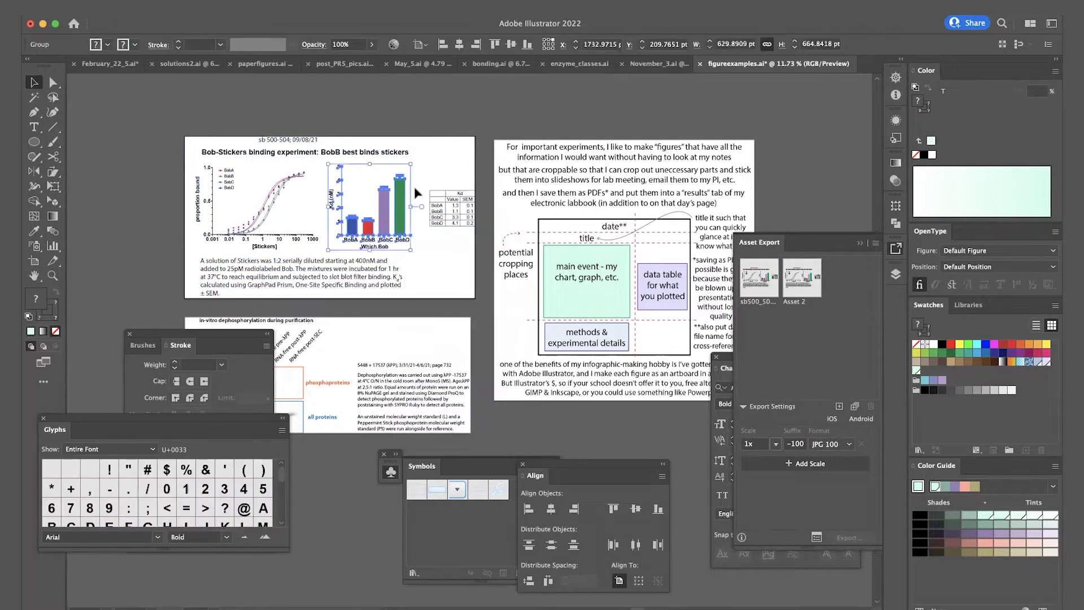
{"action": "left_click_drag", "start_coordinate": [454, 219], "coordinate": [805, 310]}
{"action": "key", "text": "ctrl+z"}
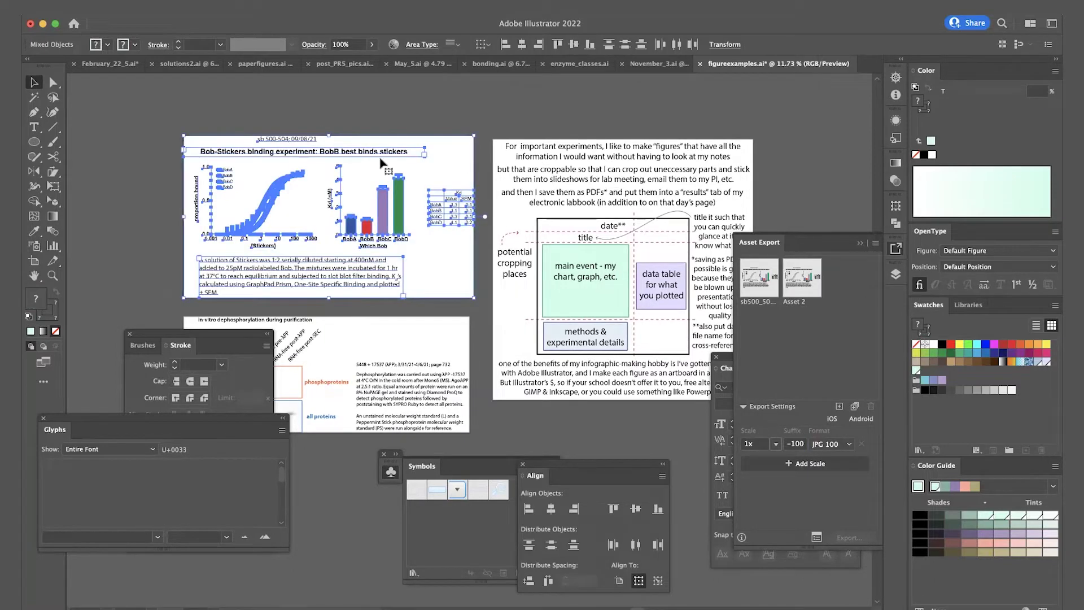
{"action": "left_click", "coordinate": [357, 114]}
{"action": "left_click", "coordinate": [378, 214]}
{"action": "left_click", "coordinate": [280, 217]}
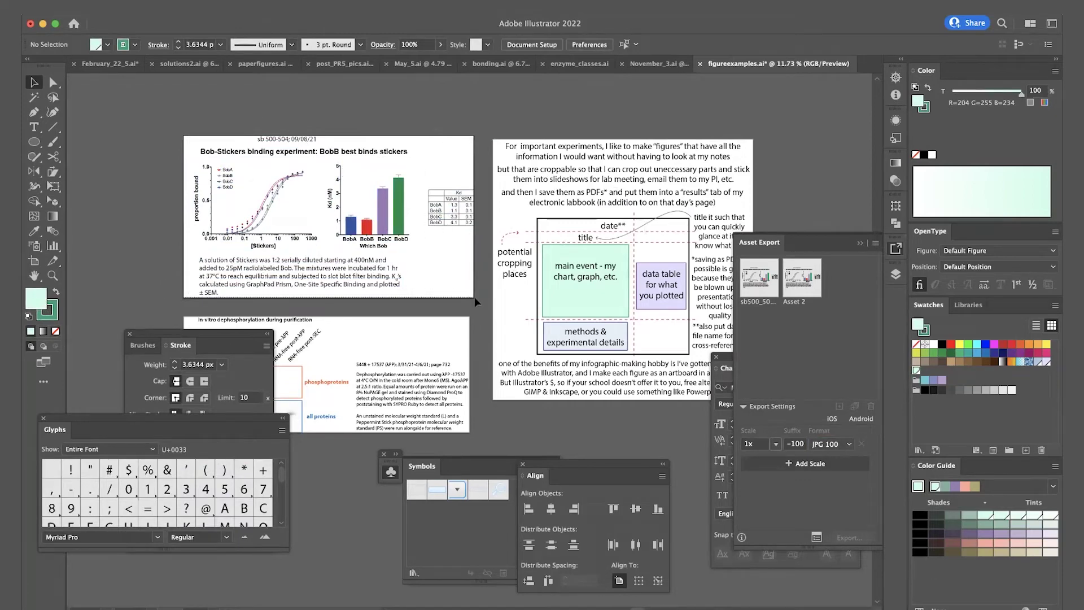
- Select all left-artboard artwork and add it to Asset Export as Asset 3
{"action": "key", "text": "super+alt+a"}
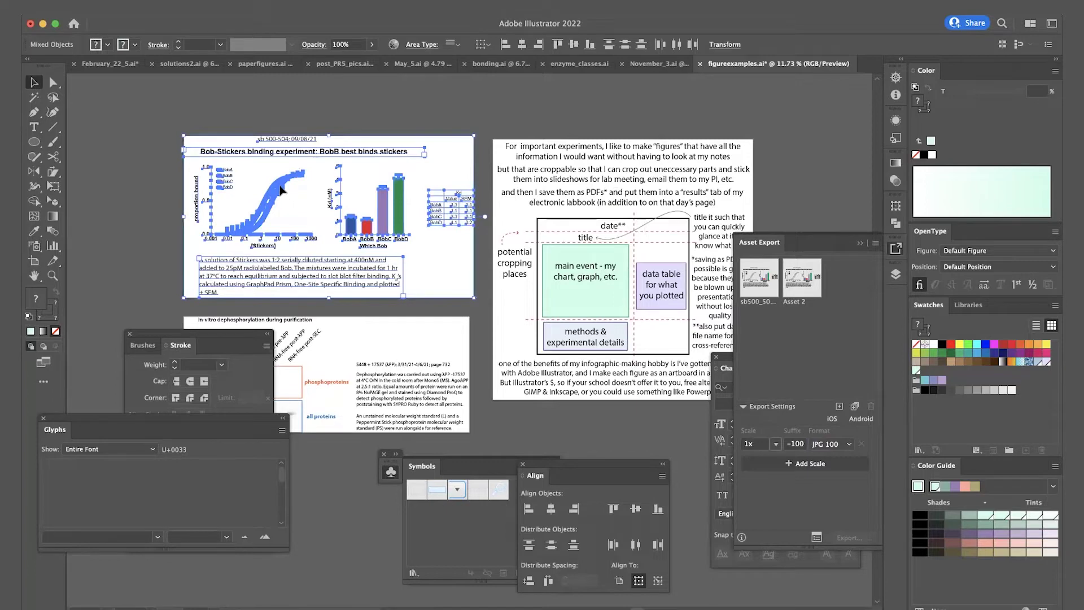
{"action": "left_click_drag", "start_coordinate": [281, 190], "coordinate": [783, 323]}
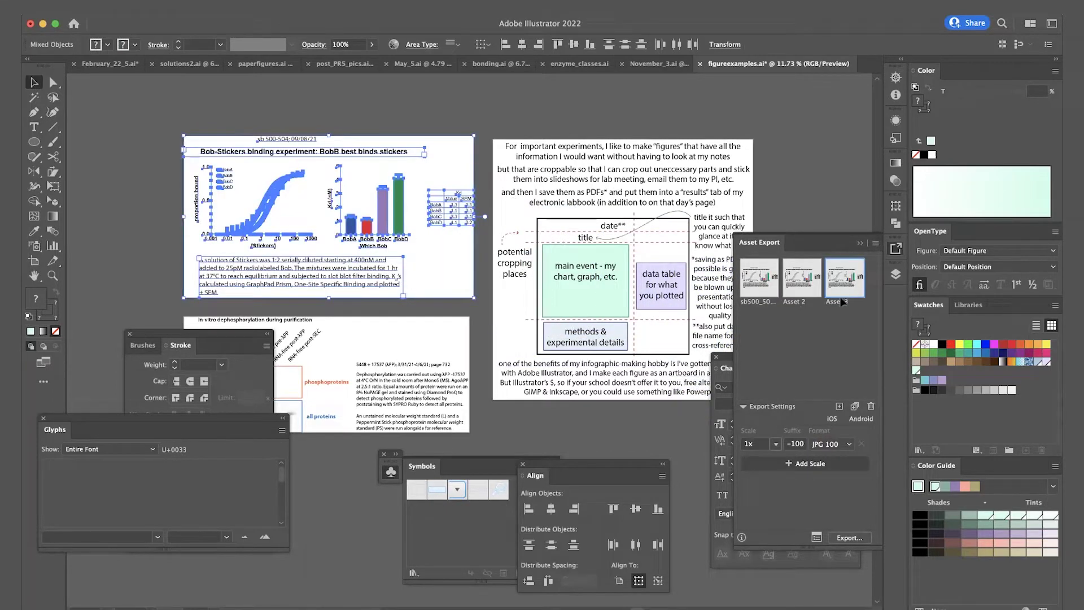
{"action": "left_click", "coordinate": [852, 305]}
{"action": "left_click", "coordinate": [776, 97]}
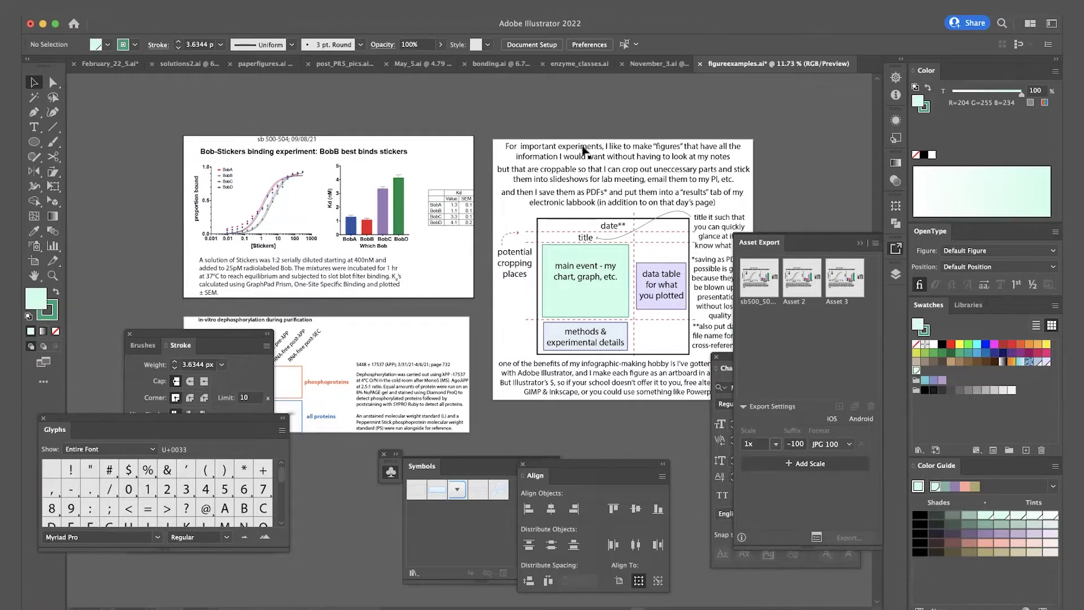
- Zoom out until the whole dephosphorylation gel figure shows, selecting then deselecting its group
{"action": "scroll", "coordinate": [439, 163], "scroll_direction": "down", "scroll_amount": 2}
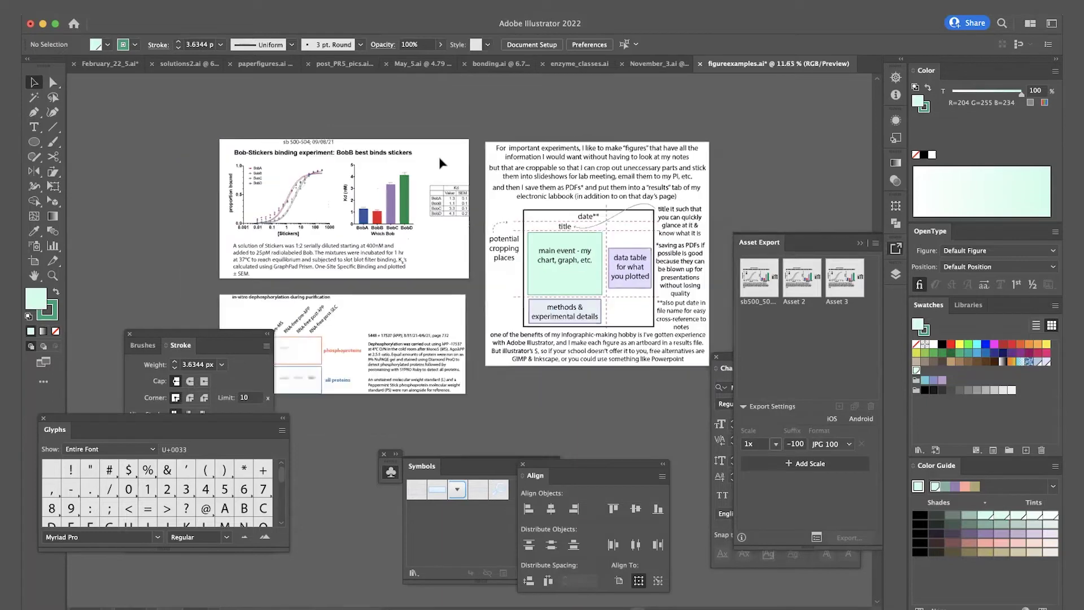
{"action": "scroll", "coordinate": [439, 162], "scroll_direction": "up", "scroll_amount": 2}
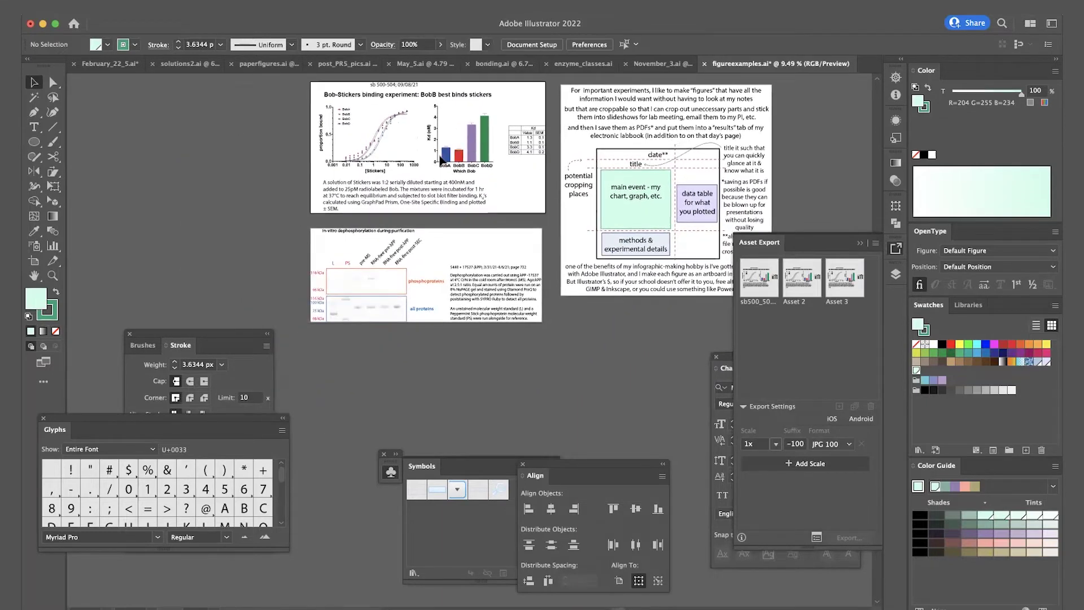
{"action": "left_click", "coordinate": [389, 293]}
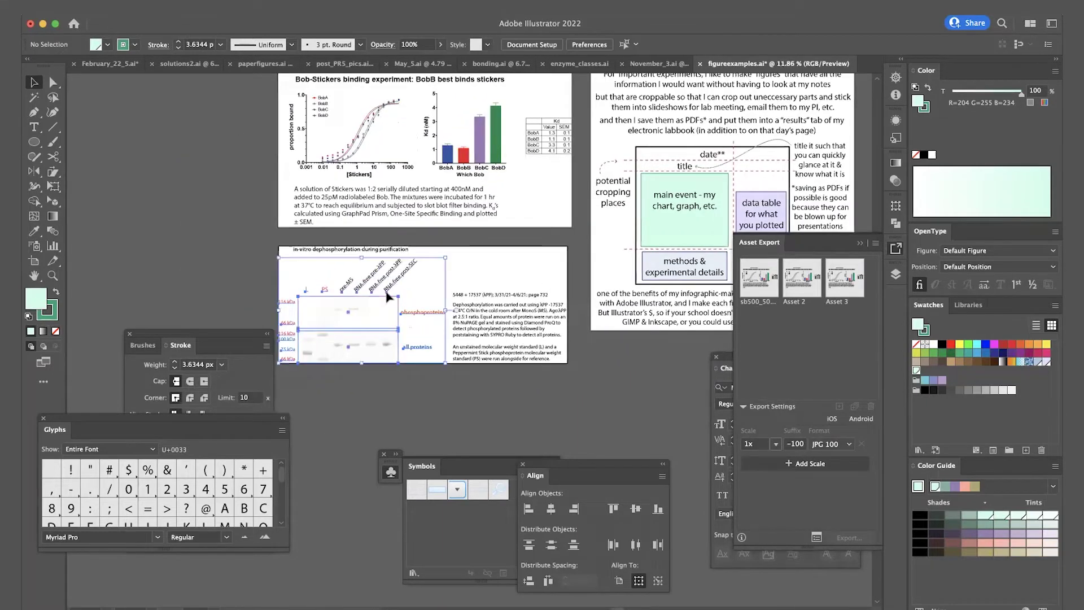
{"action": "scroll", "coordinate": [389, 298], "scroll_direction": "up", "scroll_amount": 2}
{"action": "scroll", "coordinate": [389, 298], "scroll_direction": "up", "scroll_amount": 1}
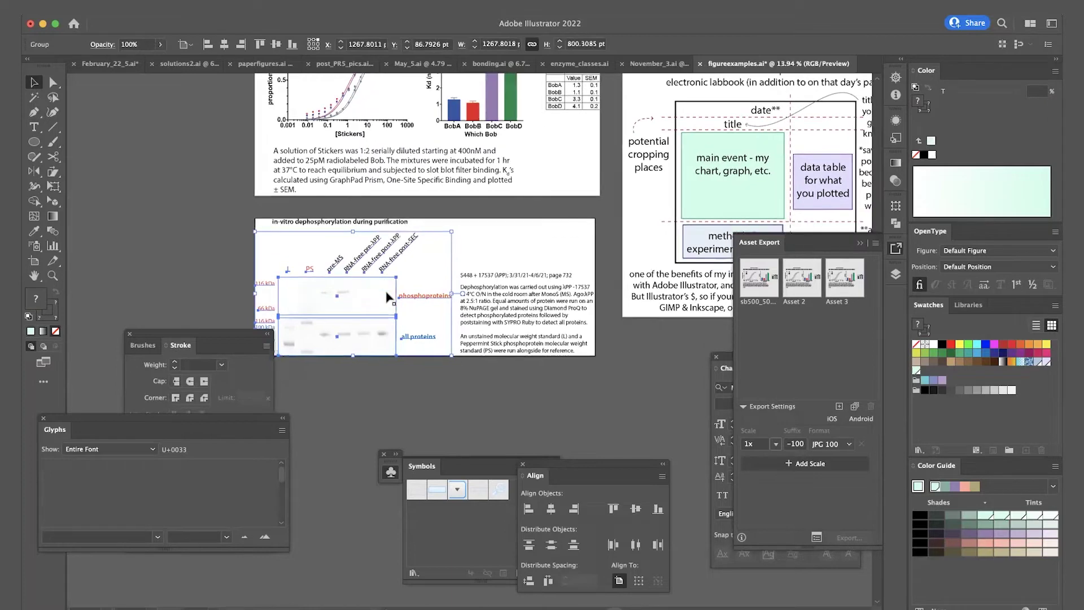
{"action": "scroll", "coordinate": [388, 297], "scroll_direction": "up", "scroll_amount": 2}
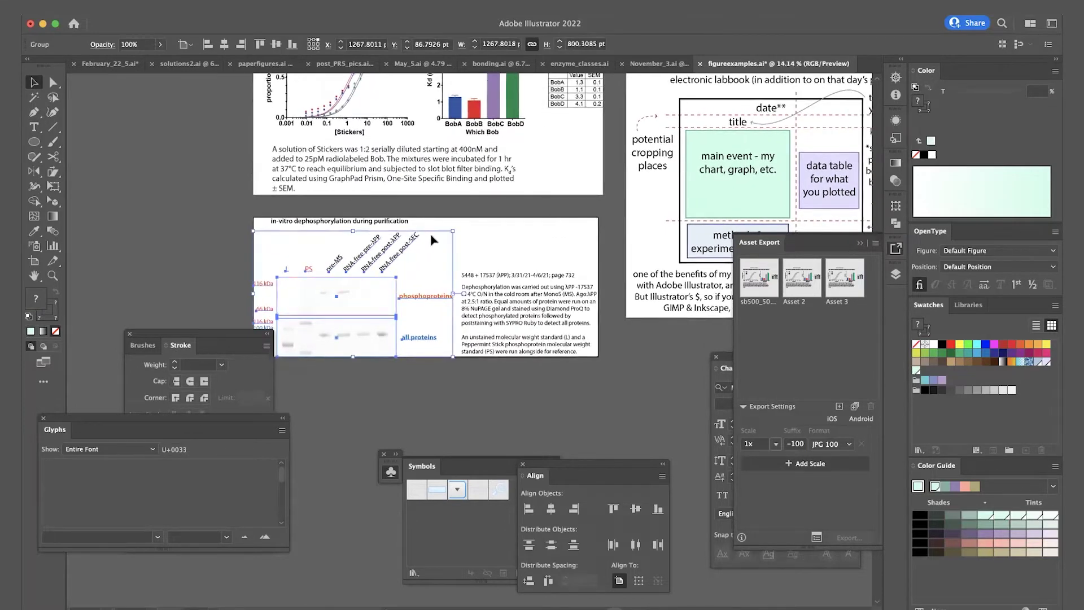
{"action": "left_click", "coordinate": [457, 215]}
{"action": "scroll", "coordinate": [348, 278], "scroll_direction": "down", "scroll_amount": 2}
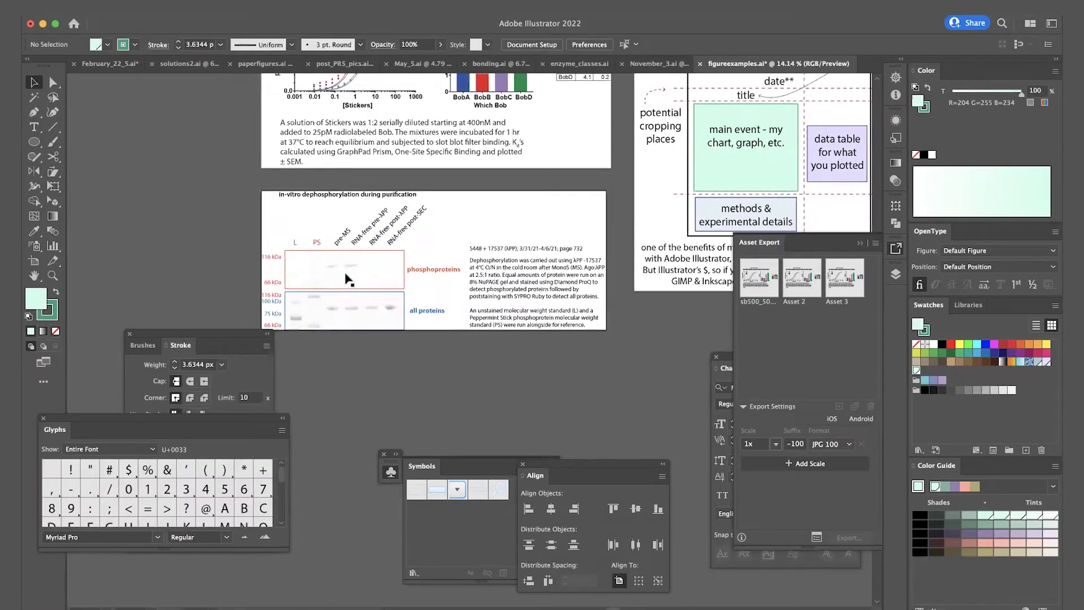
{"action": "scroll", "coordinate": [346, 279], "scroll_direction": "up", "scroll_amount": 15}
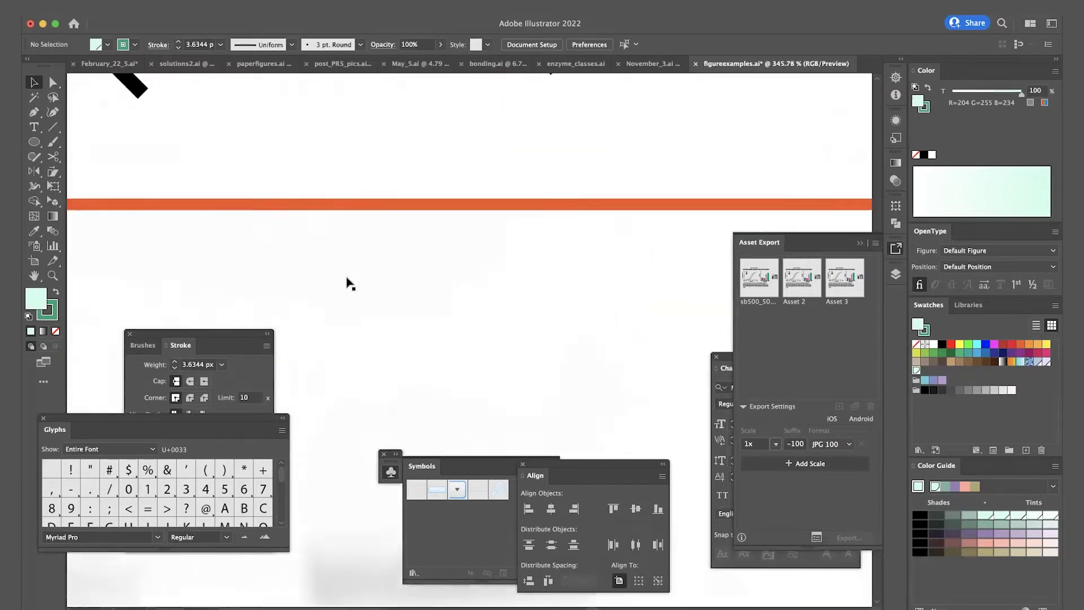
{"action": "scroll", "coordinate": [348, 280], "scroll_direction": "down", "scroll_amount": 15}
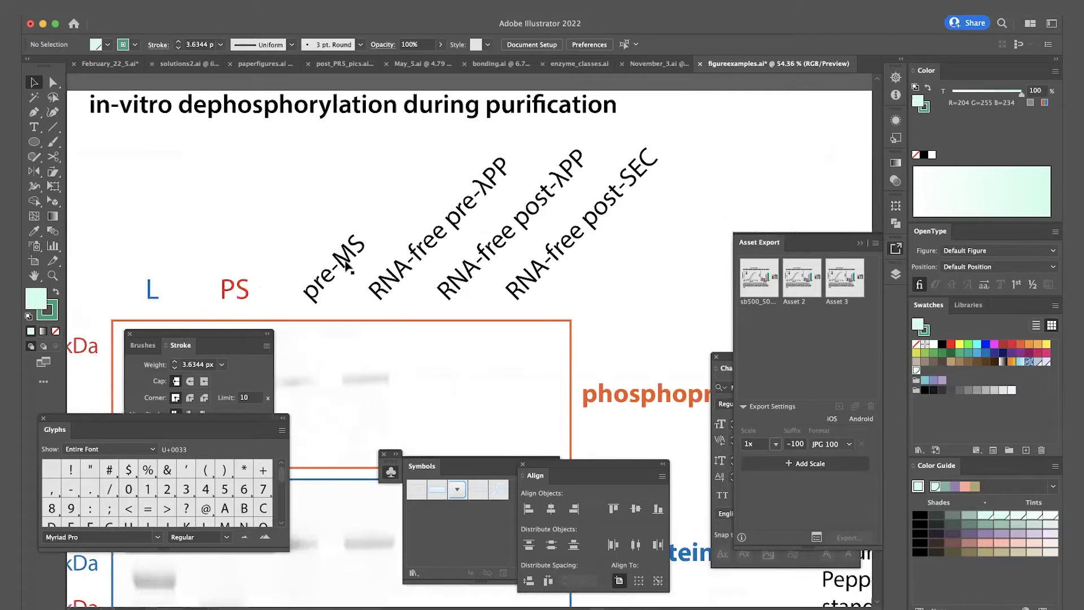
{"action": "scroll", "coordinate": [349, 266], "scroll_direction": "up", "scroll_amount": 3}
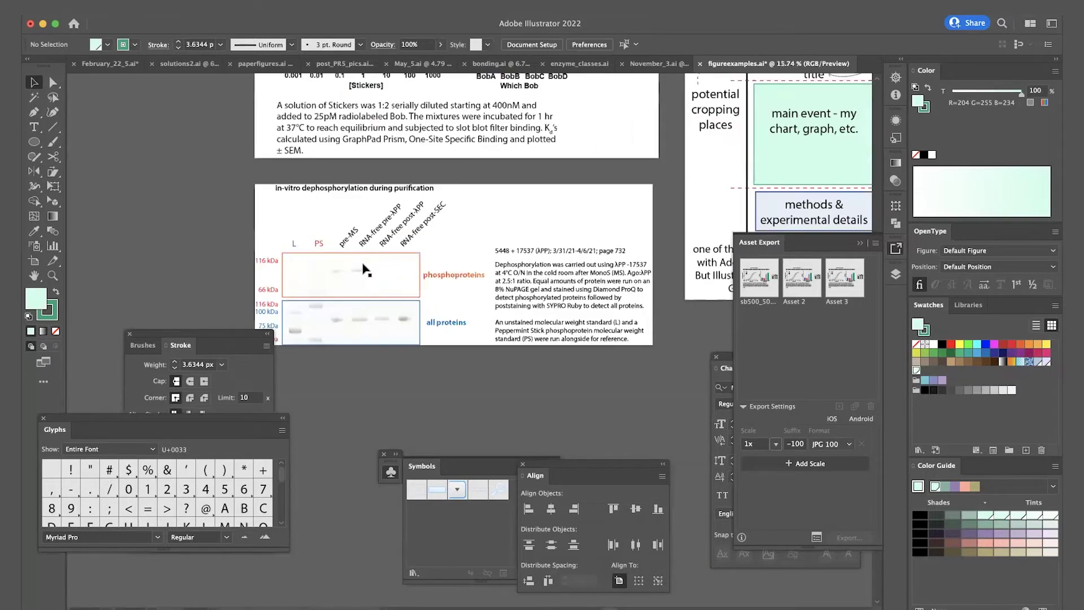
{"action": "left_click", "coordinate": [364, 268]}
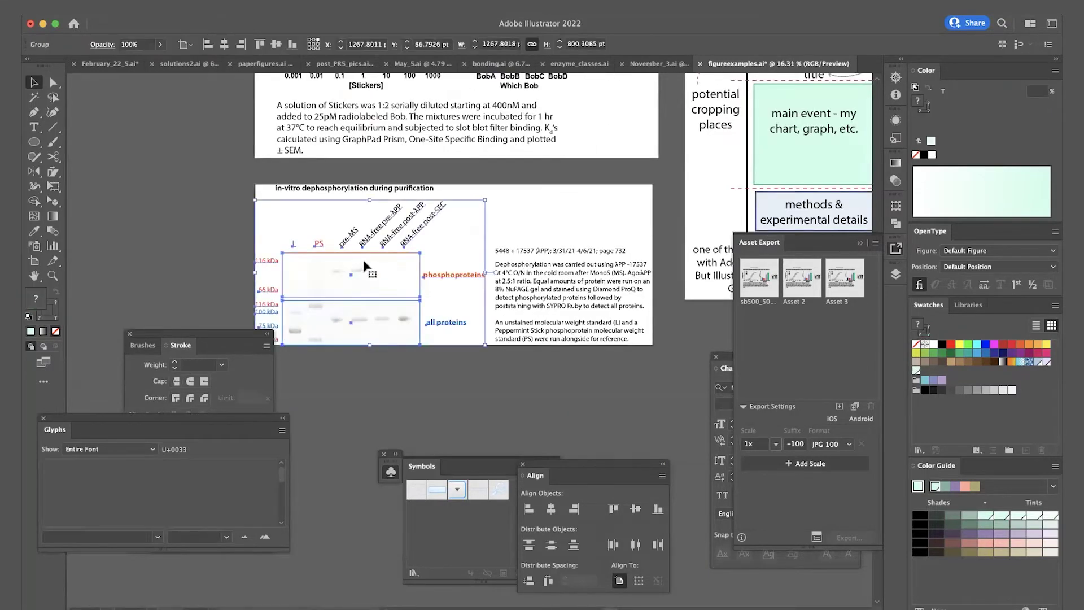
{"action": "left_click", "coordinate": [524, 221]}
{"action": "scroll", "coordinate": [524, 221], "scroll_direction": "down", "scroll_amount": 2}
{"action": "scroll", "coordinate": [524, 221], "scroll_direction": "left", "scroll_amount": 2}
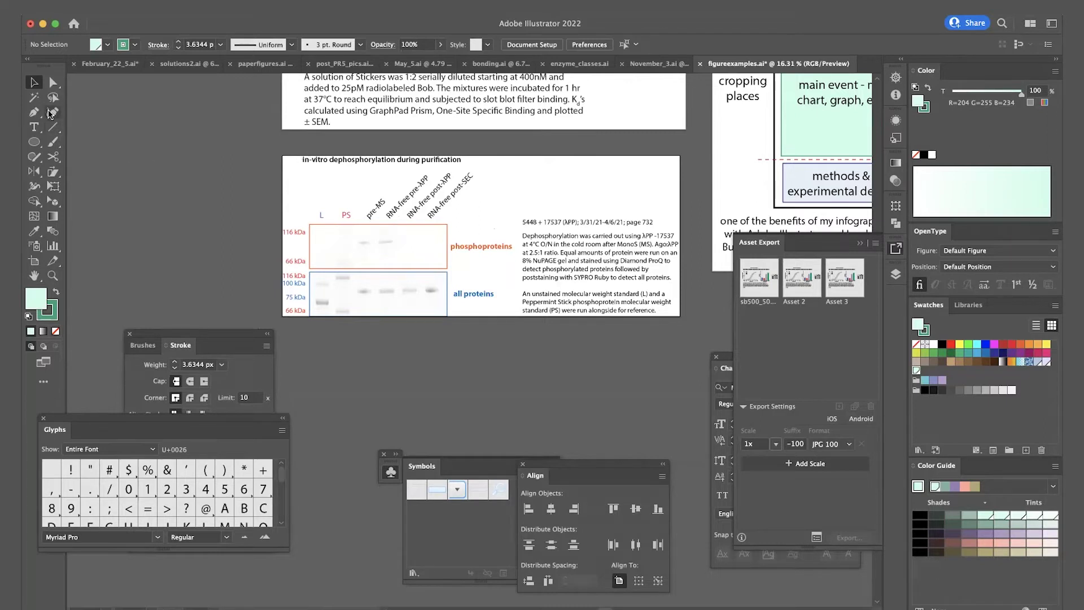
{"action": "left_click", "coordinate": [304, 216]}
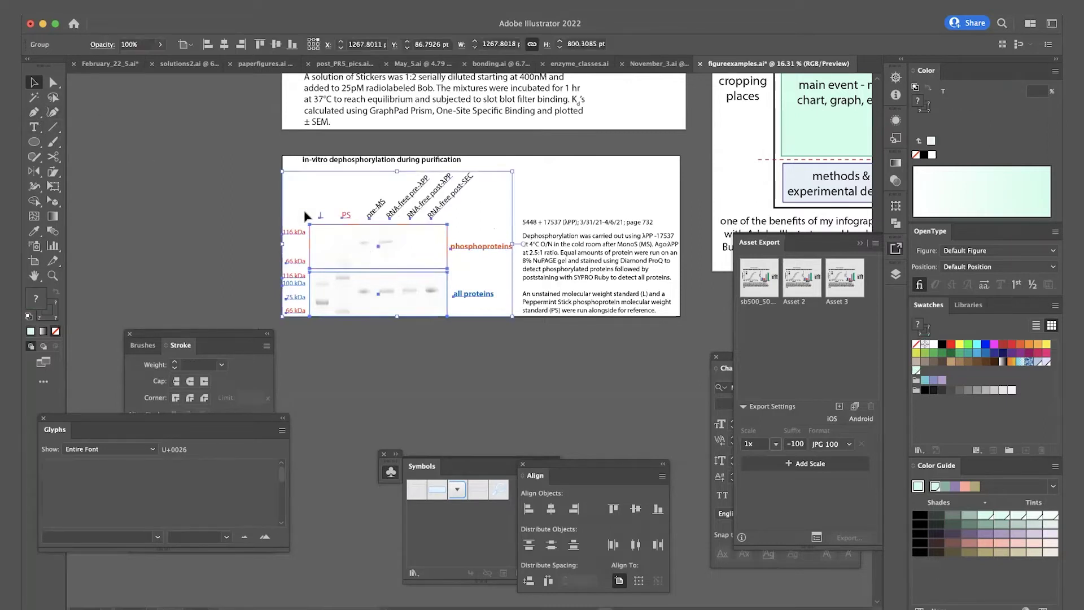
{"action": "left_click", "coordinate": [227, 149]}
{"action": "key", "text": "a"}
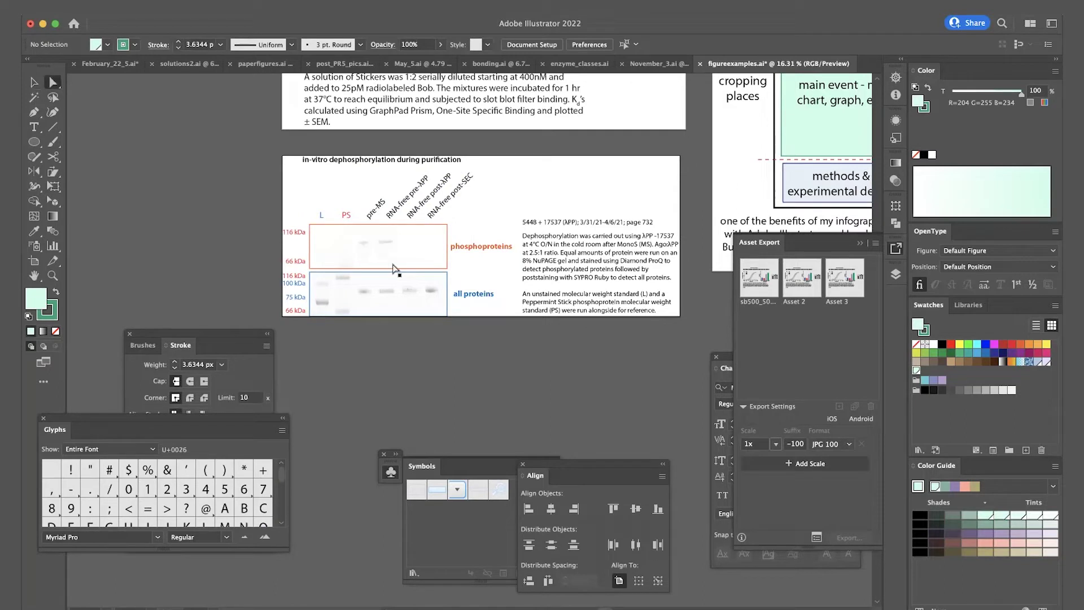
{"action": "left_click", "coordinate": [388, 259]}
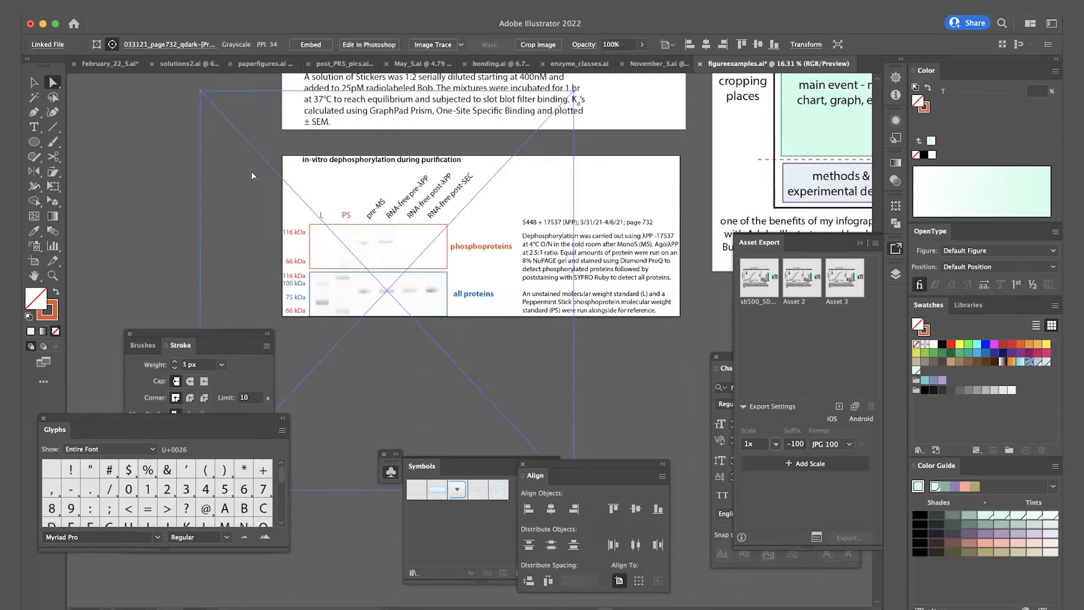
{"action": "left_click", "coordinate": [166, 153]}
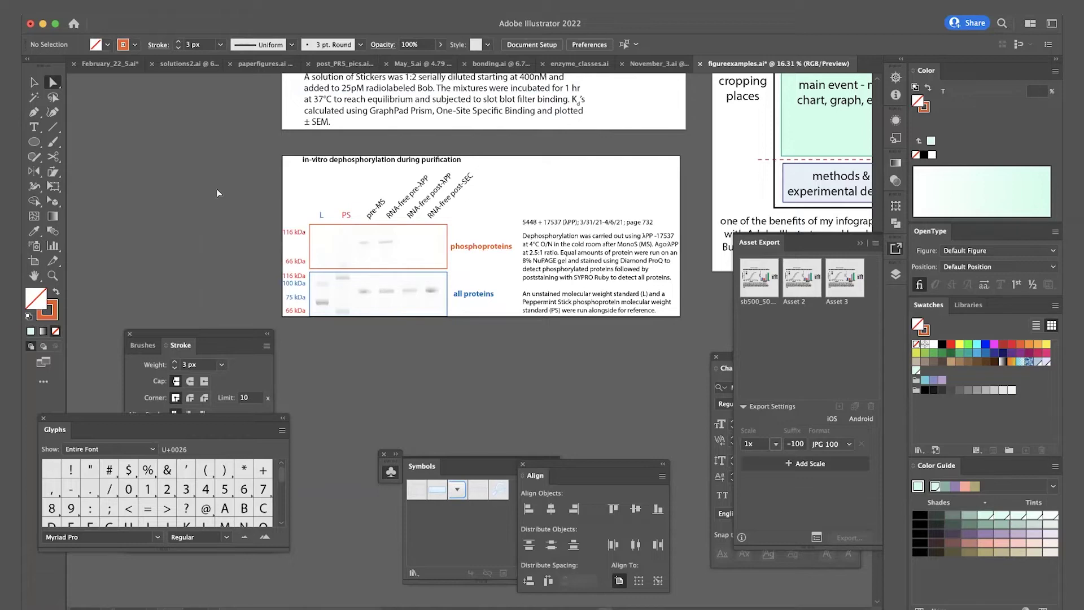
{"action": "left_click", "coordinate": [380, 258]}
{"action": "scroll", "coordinate": [397, 267], "scroll_direction": "up", "scroll_amount": 3}
{"action": "key", "text": "v"}
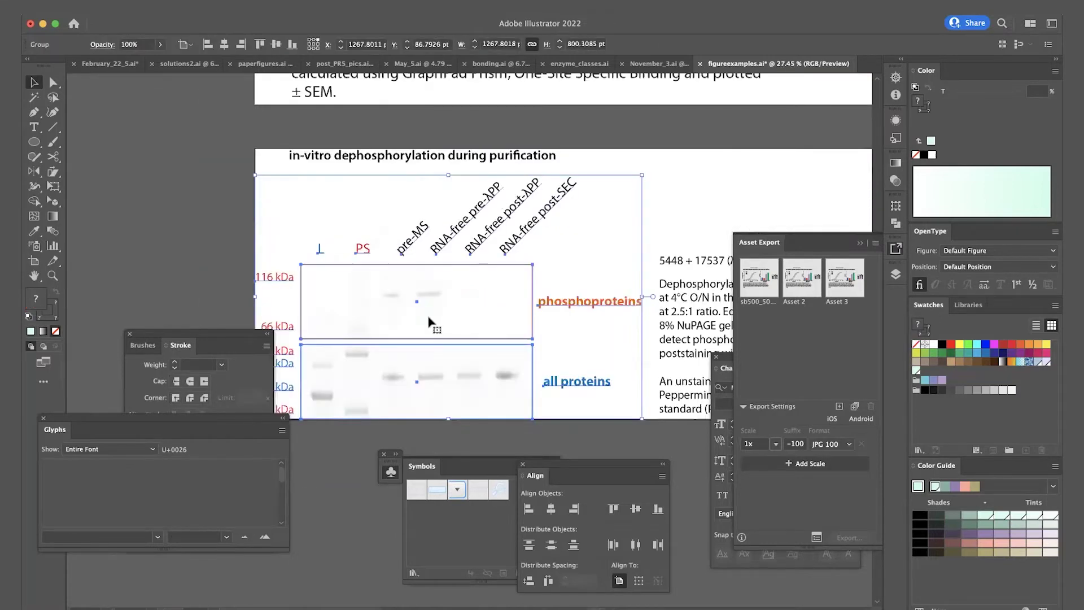
{"action": "double_click", "coordinate": [429, 322]}
{"action": "double_click", "coordinate": [429, 322]}
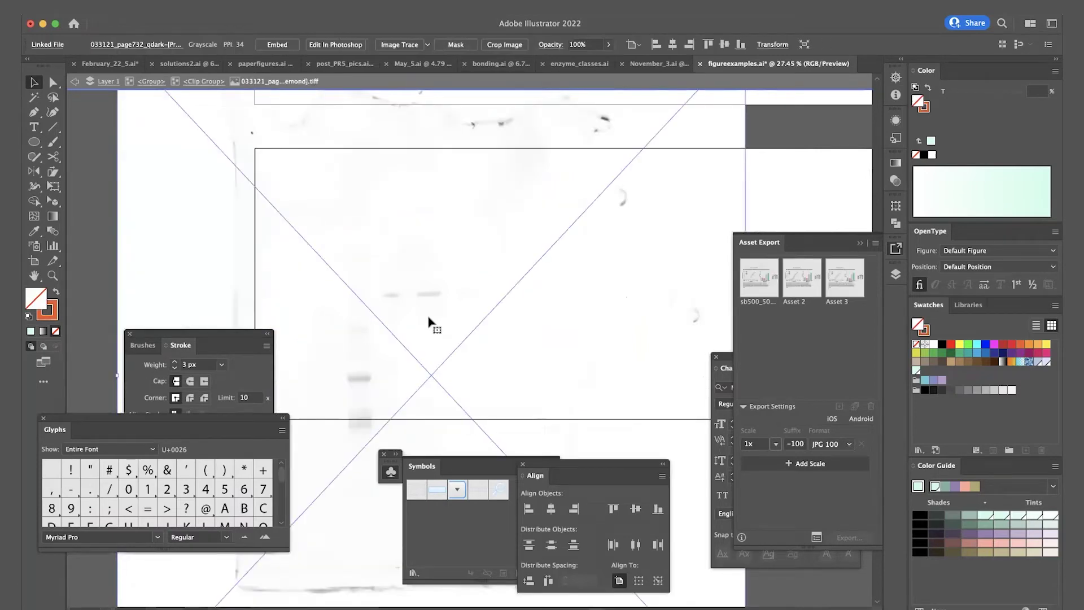
{"action": "scroll", "coordinate": [429, 322], "scroll_direction": "down", "scroll_amount": 3}
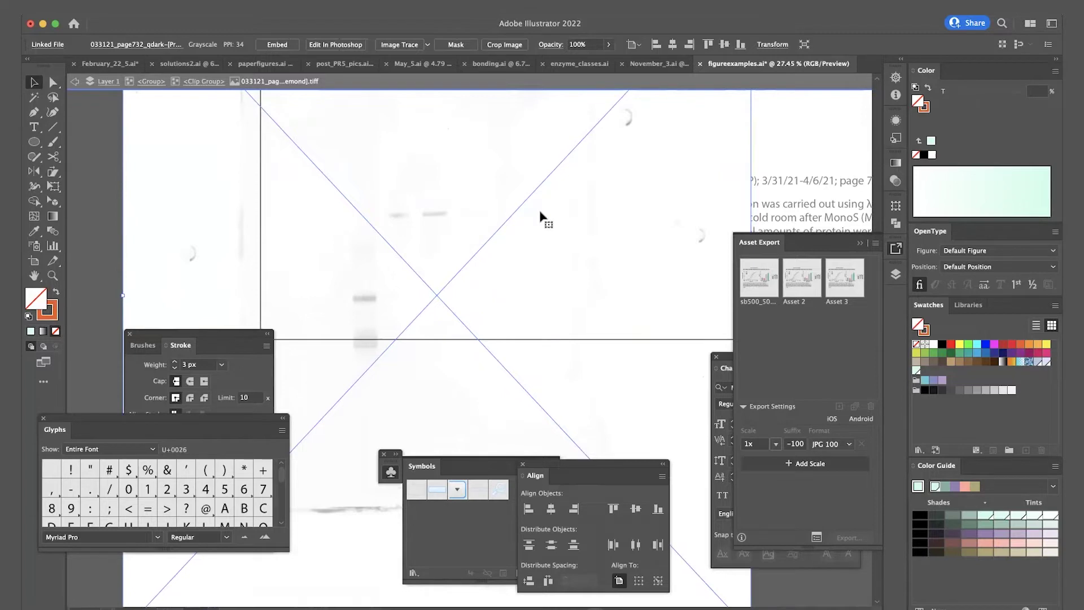
{"action": "scroll", "coordinate": [540, 216], "scroll_direction": "down", "scroll_amount": 3}
{"action": "scroll", "coordinate": [266, 205], "scroll_direction": "up", "scroll_amount": 2}
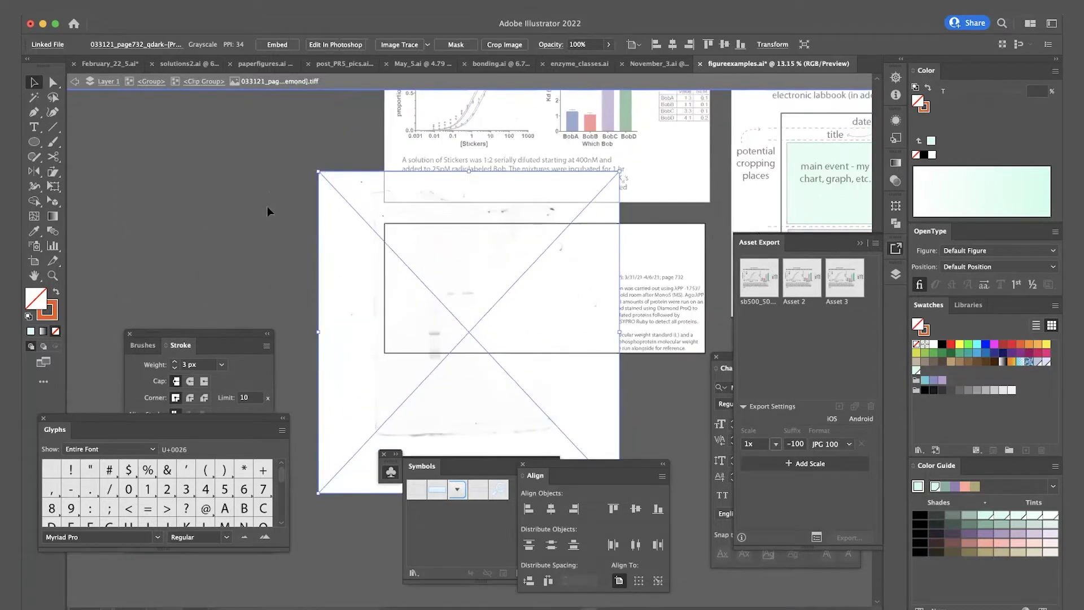
{"action": "left_click", "coordinate": [264, 195]}
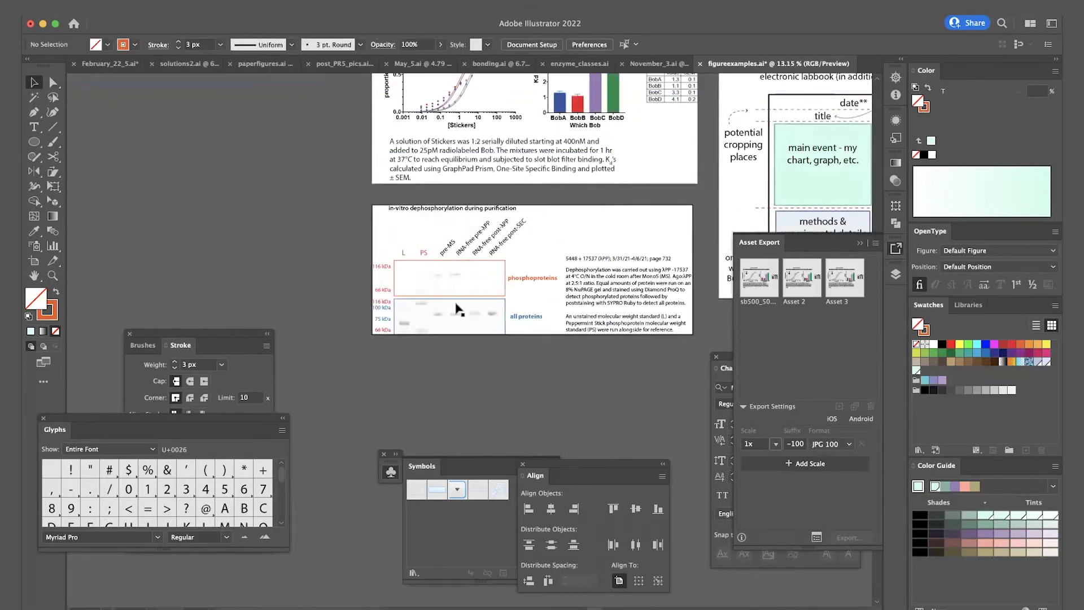
- Direct-select the linked gel image 033121_page732_qdark and open its link menu in the Control bar
{"action": "scroll", "coordinate": [458, 310], "scroll_direction": "down", "scroll_amount": 1}
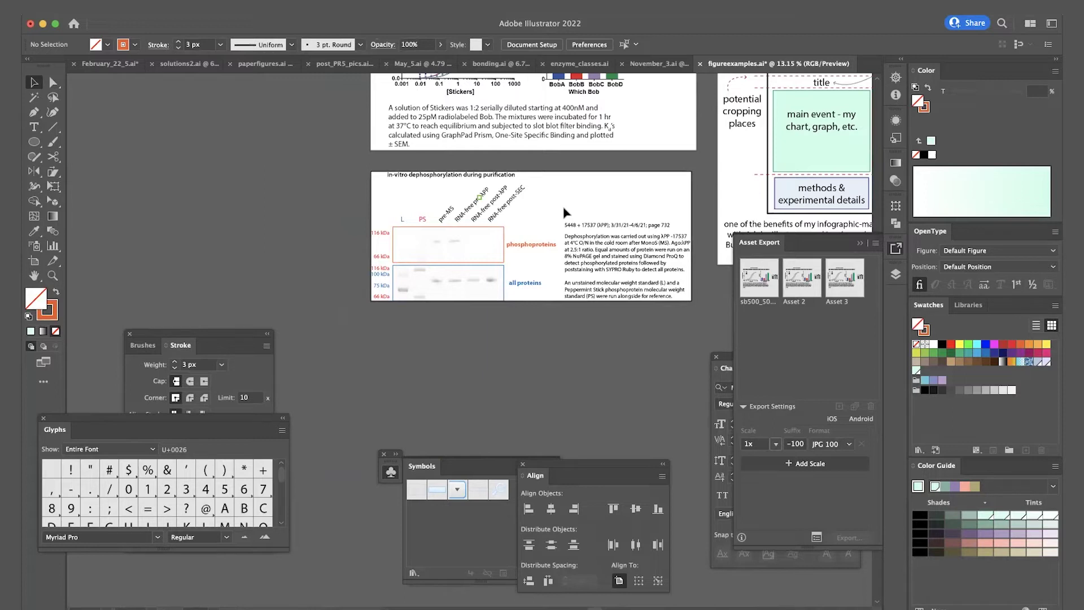
{"action": "key", "text": "a"}
{"action": "left_click", "coordinate": [453, 252]}
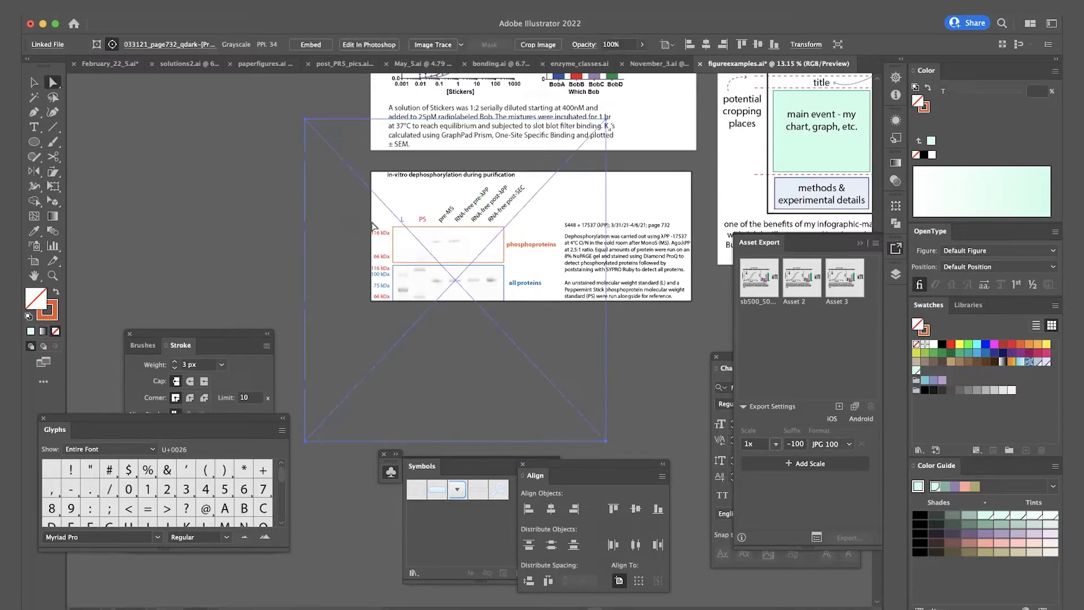
{"action": "left_click", "coordinate": [159, 45]}
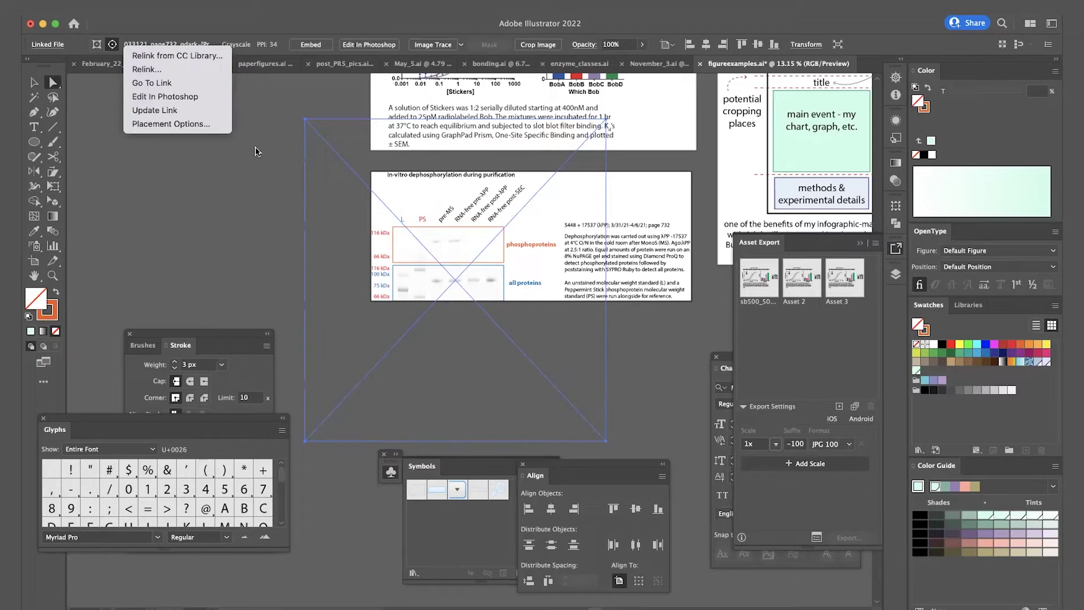
{"action": "left_click", "coordinate": [147, 69]}
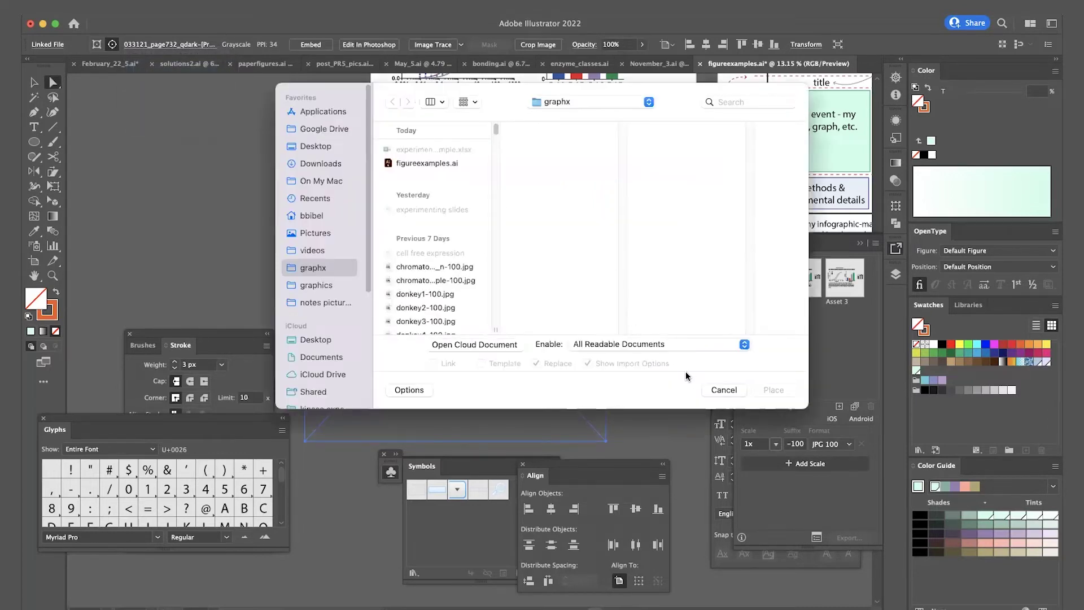
{"action": "left_click", "coordinate": [723, 390]}
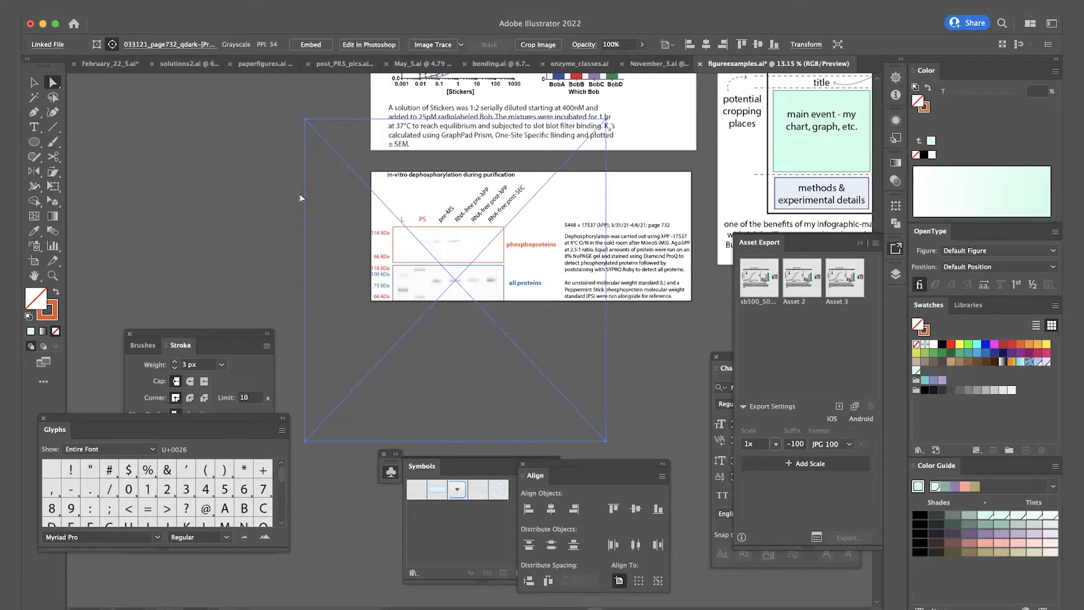
{"action": "left_click", "coordinate": [276, 198]}
{"action": "scroll", "coordinate": [420, 223], "scroll_direction": "down", "scroll_amount": 2}
{"action": "scroll", "coordinate": [421, 223], "scroll_direction": "right", "scroll_amount": 2}
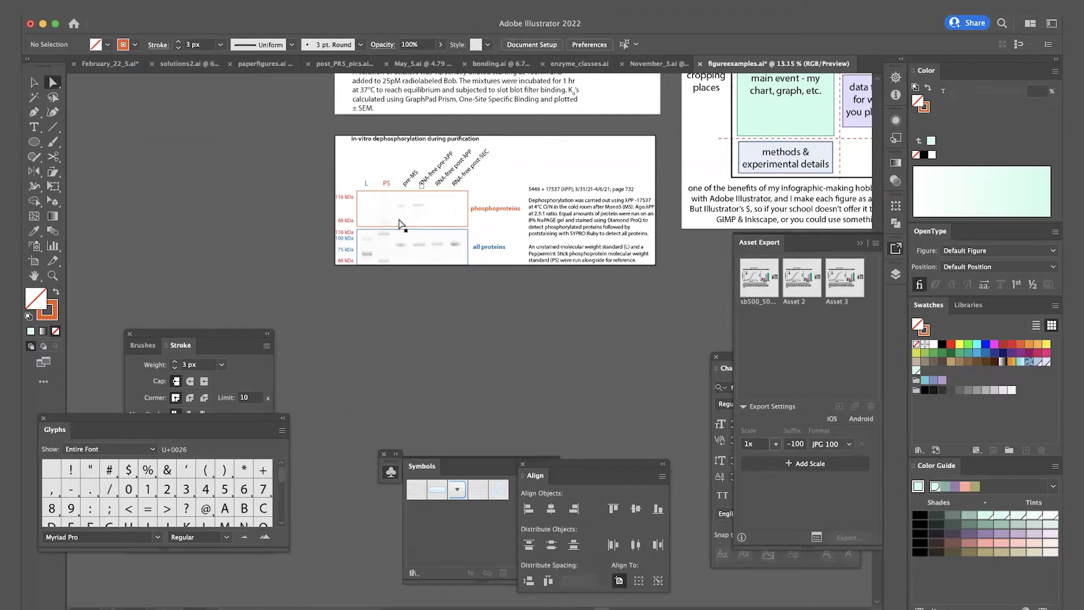
{"action": "key", "text": "v"}
{"action": "left_click", "coordinate": [426, 203]}
{"action": "scroll", "coordinate": [424, 202], "scroll_direction": "up", "scroll_amount": 2}
{"action": "scroll", "coordinate": [424, 202], "scroll_direction": "right", "scroll_amount": 1}
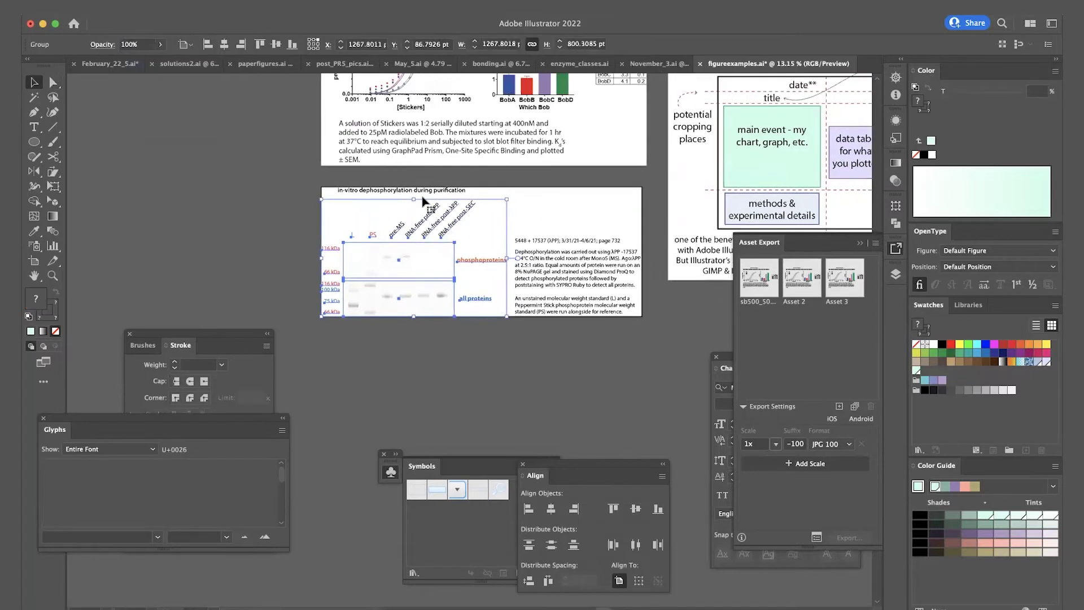
{"action": "left_click", "coordinate": [311, 218]}
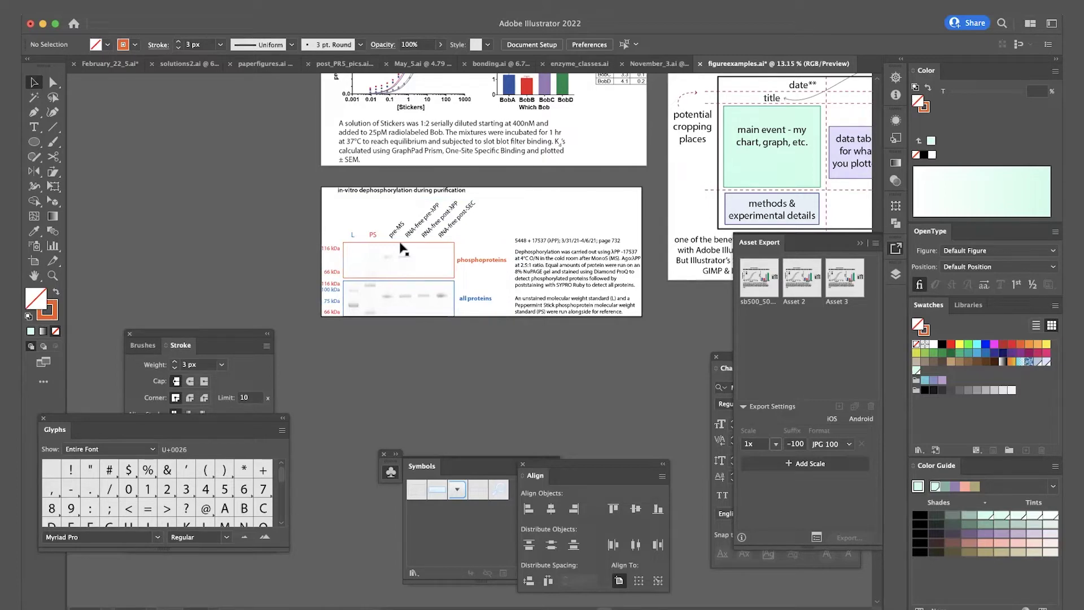
{"action": "scroll", "coordinate": [216, 116], "scroll_direction": "up", "scroll_amount": 1}
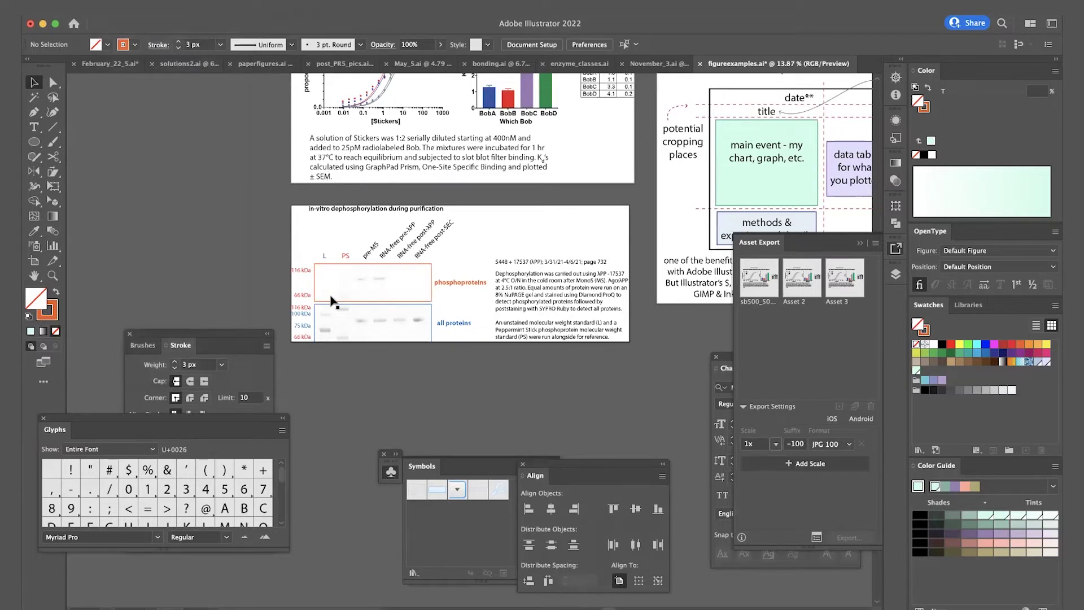
- Pan the canvas until the Bob-Stickers figure, Kd table and layout-guide artboard are visible
{"action": "scroll", "coordinate": [333, 301], "scroll_direction": "up", "scroll_amount": 5}
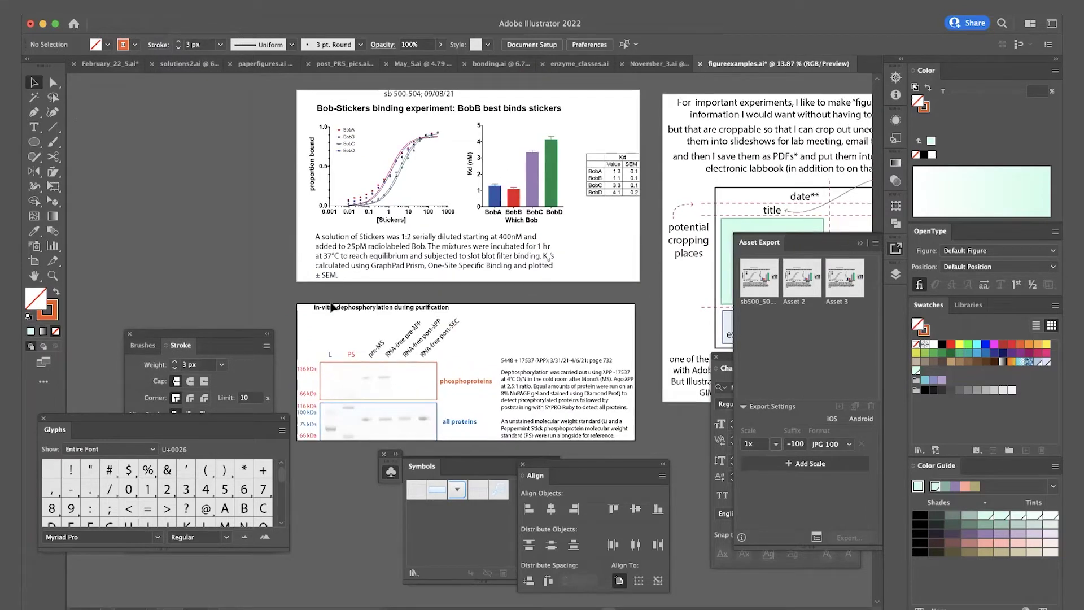
{"action": "scroll", "coordinate": [333, 307], "scroll_direction": "right", "scroll_amount": 6}
{"action": "scroll", "coordinate": [333, 306], "scroll_direction": "down", "scroll_amount": 2}
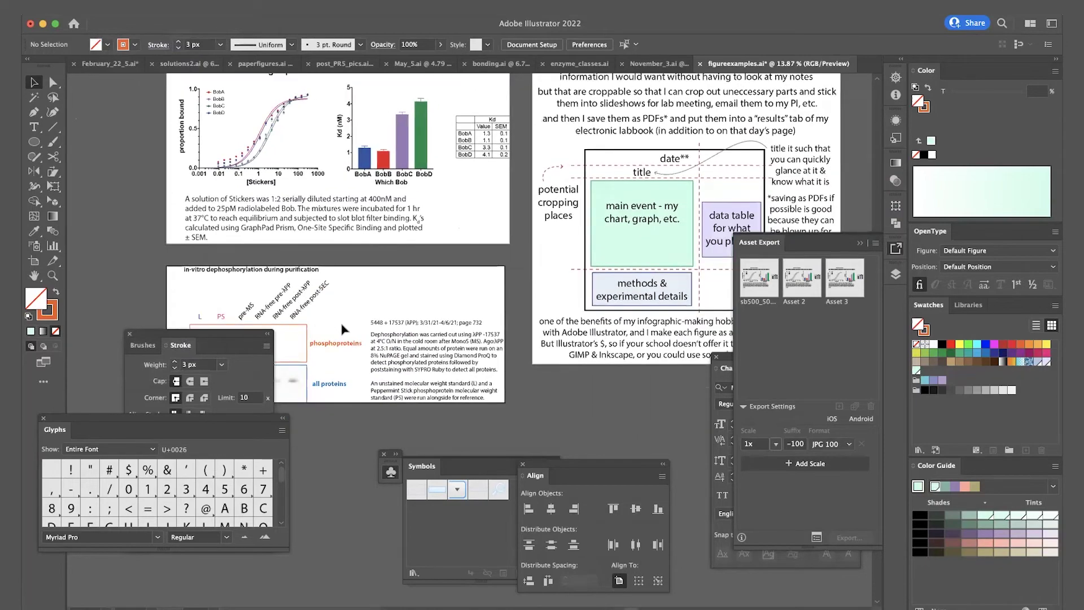
{"action": "scroll", "coordinate": [341, 329], "scroll_direction": "right", "scroll_amount": 4}
{"action": "scroll", "coordinate": [342, 328], "scroll_direction": "up", "scroll_amount": 5}
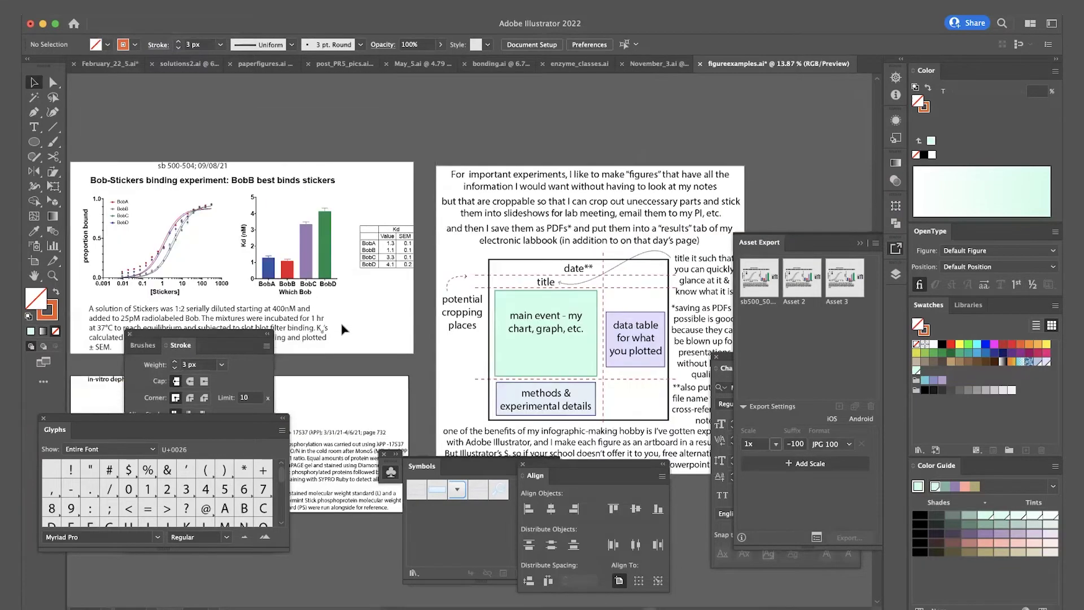
{"action": "scroll", "coordinate": [342, 329], "scroll_direction": "left", "scroll_amount": 5}
{"action": "scroll", "coordinate": [341, 329], "scroll_direction": "down", "scroll_amount": 4}
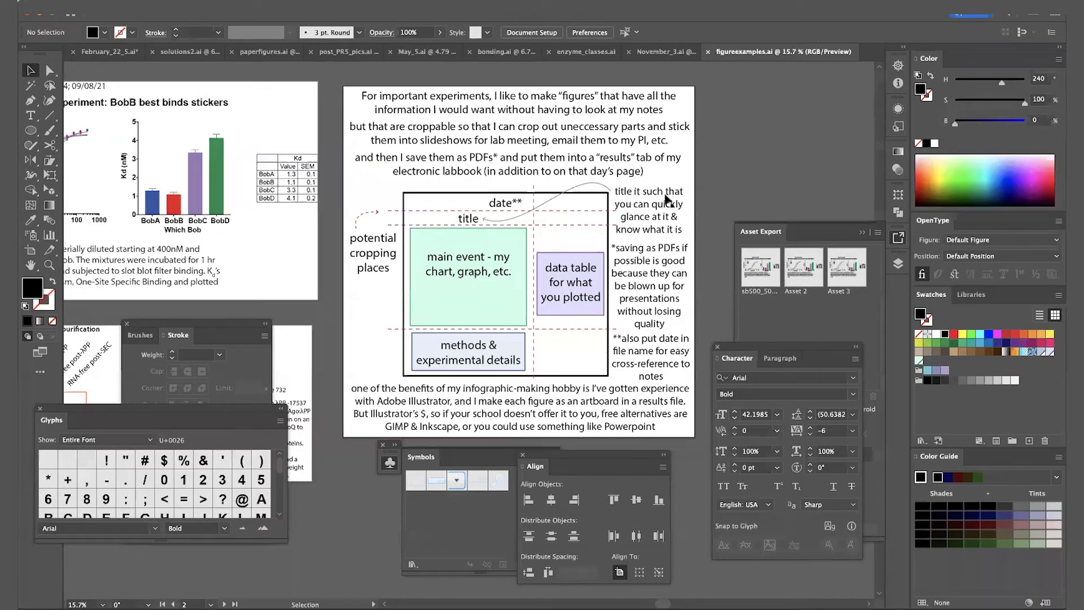
{"action": "scroll", "coordinate": [501, 214], "scroll_direction": "left", "scroll_amount": 5}
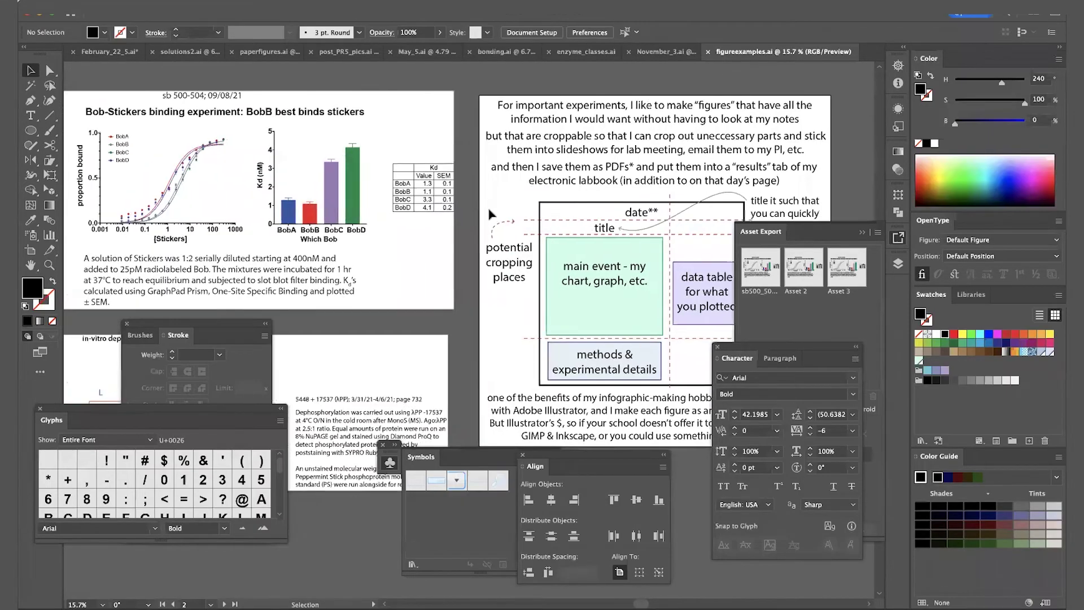
{"action": "left_click", "coordinate": [435, 209]}
{"action": "scroll", "coordinate": [452, 311], "scroll_direction": "down", "scroll_amount": 3}
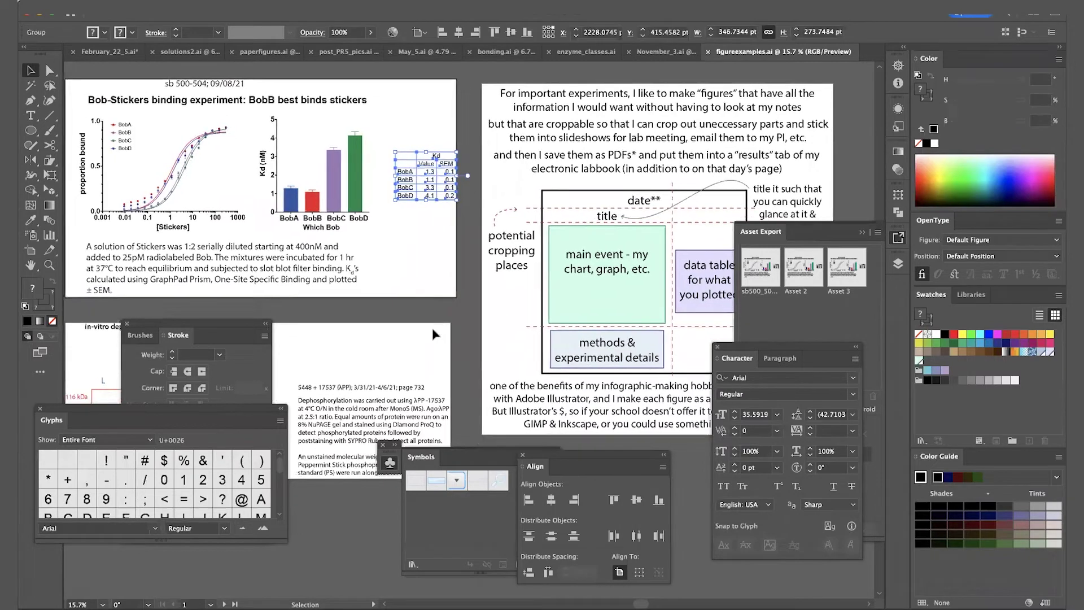
{"action": "left_click", "coordinate": [464, 402]}
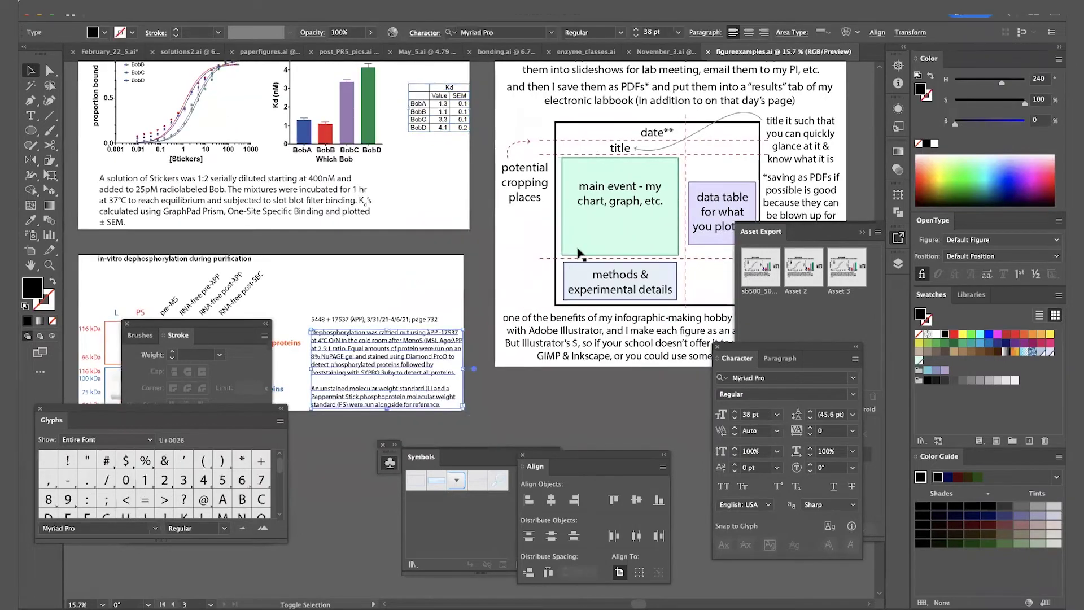
{"action": "scroll", "coordinate": [587, 330], "scroll_direction": "right", "scroll_amount": 2}
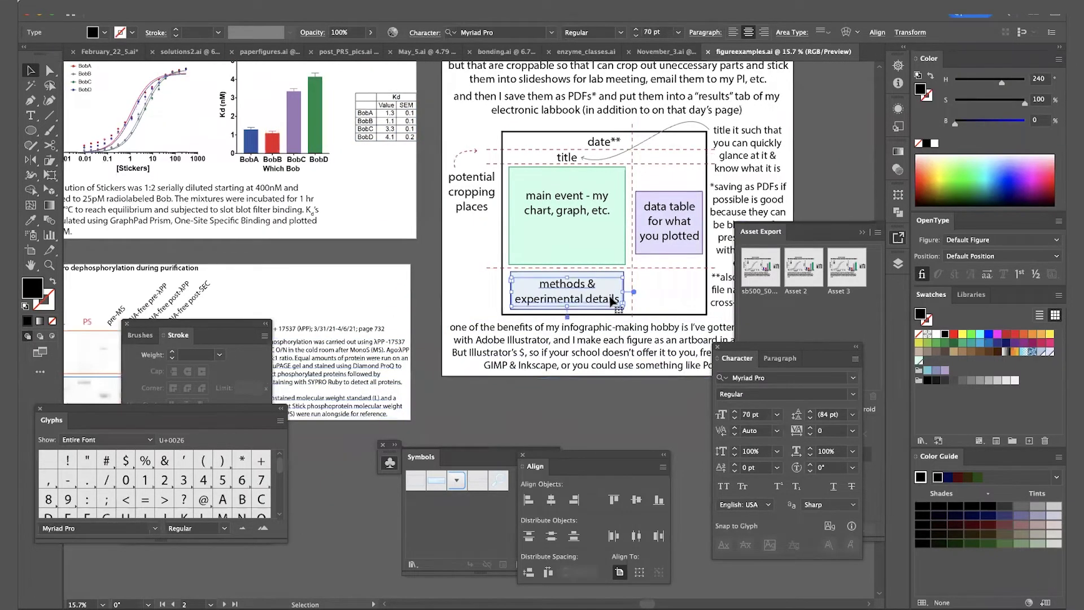
{"action": "left_click", "coordinate": [671, 243]}
{"action": "scroll", "coordinate": [643, 259], "scroll_direction": "right", "scroll_amount": 2}
{"action": "scroll", "coordinate": [643, 259], "scroll_direction": "down", "scroll_amount": 1}
{"action": "left_click", "coordinate": [650, 265]}
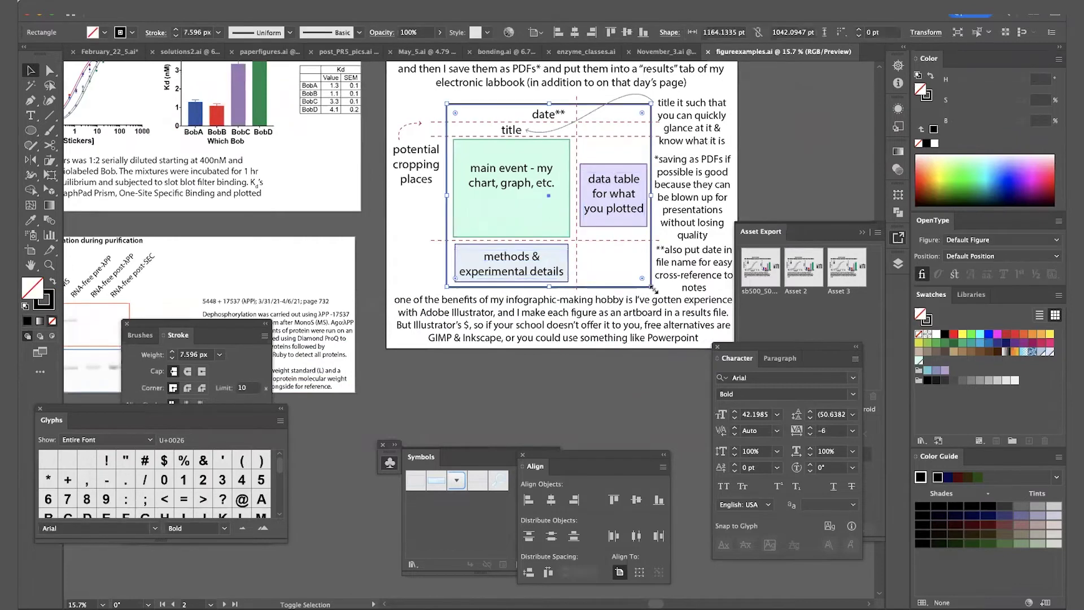
{"action": "left_click_drag", "start_coordinate": [650, 286], "coordinate": [580, 248]}
{"action": "key", "text": "ctrl+z"}
{"action": "mouse_move", "coordinate": [653, 197]}
{"action": "left_mouse_down"}
{"action": "mouse_move", "coordinate": [607, 211]}
{"action": "mouse_move", "coordinate": [579, 288]}
{"action": "mouse_move", "coordinate": [539, 265]}
{"action": "mouse_move", "coordinate": [550, 248]}
{"action": "mouse_move", "coordinate": [540, 145]}
{"action": "left_mouse_up"}
{"action": "key", "text": "ctrl+z"}
{"action": "key", "text": "ctrl+z"}
{"action": "left_click", "coordinate": [751, 132]}
{"action": "scroll", "coordinate": [750, 130], "scroll_direction": "up", "scroll_amount": 3}
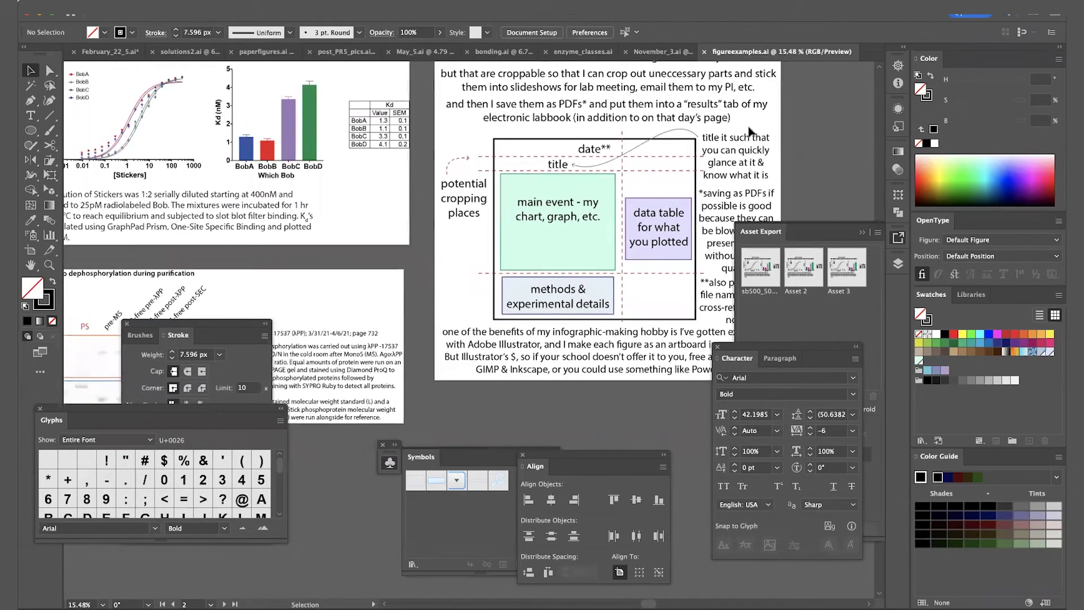
{"action": "scroll", "coordinate": [565, 105], "scroll_direction": "down", "scroll_amount": 2}
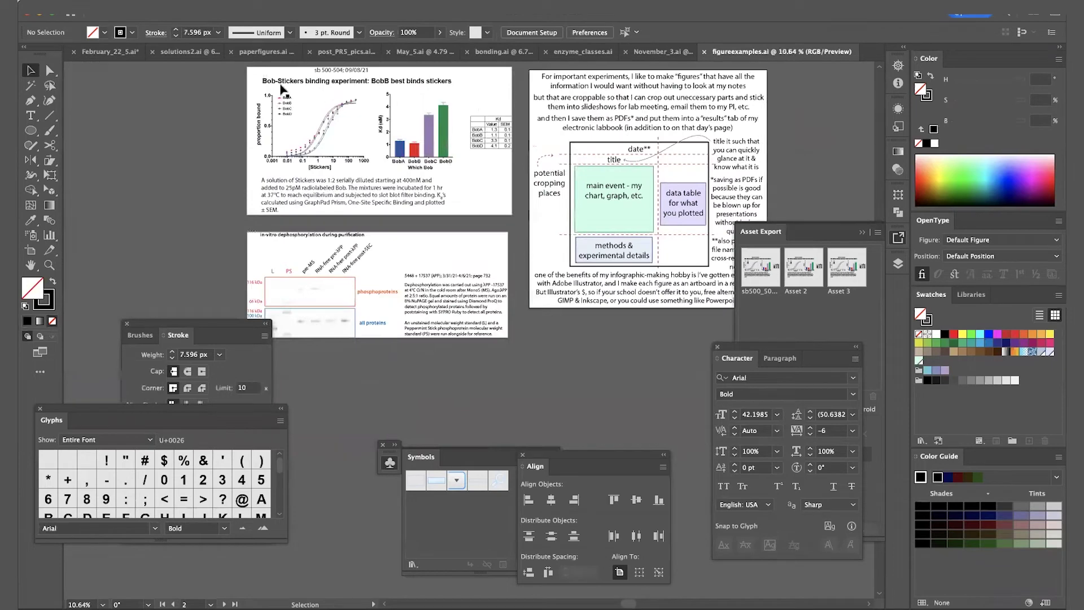
{"action": "scroll", "coordinate": [282, 89], "scroll_direction": "up", "scroll_amount": 3}
{"action": "left_click_drag", "start_coordinate": [257, 113], "coordinate": [370, 295]}
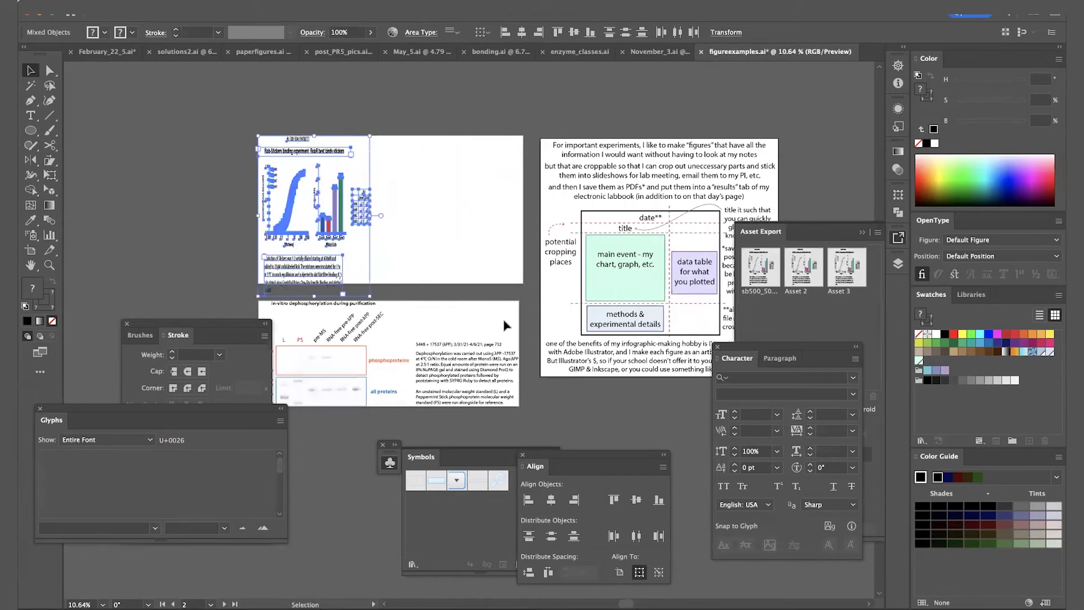
{"action": "key", "text": "super+z"}
{"action": "left_click", "coordinate": [520, 103]}
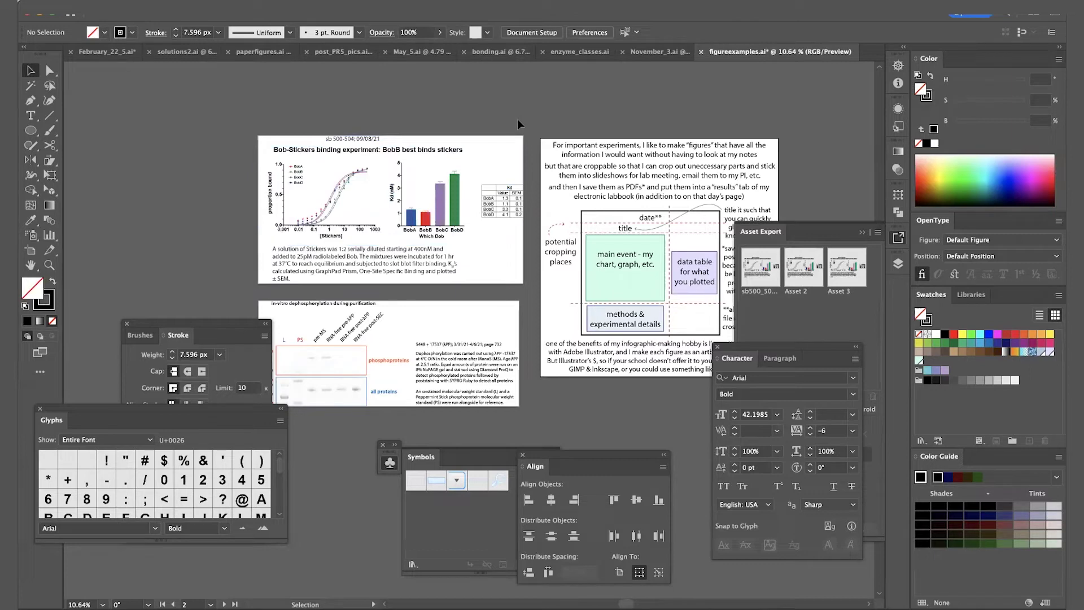
{"action": "scroll", "coordinate": [463, 265], "scroll_direction": "up", "scroll_amount": 2}
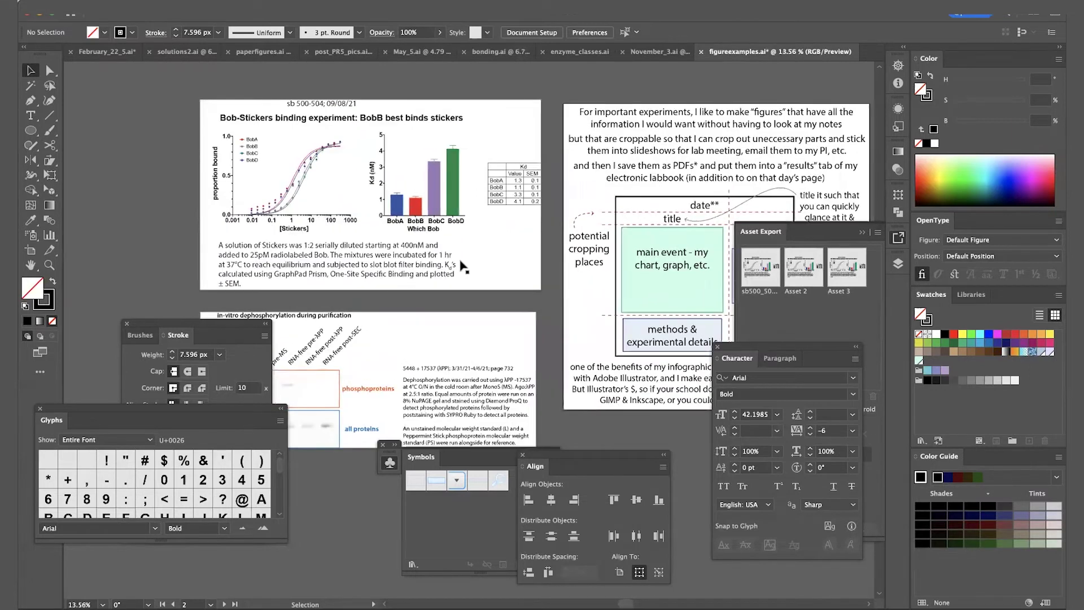
{"action": "scroll", "coordinate": [462, 265], "scroll_direction": "down", "scroll_amount": 2}
{"action": "scroll", "coordinate": [463, 265], "scroll_direction": "up", "scroll_amount": 1}
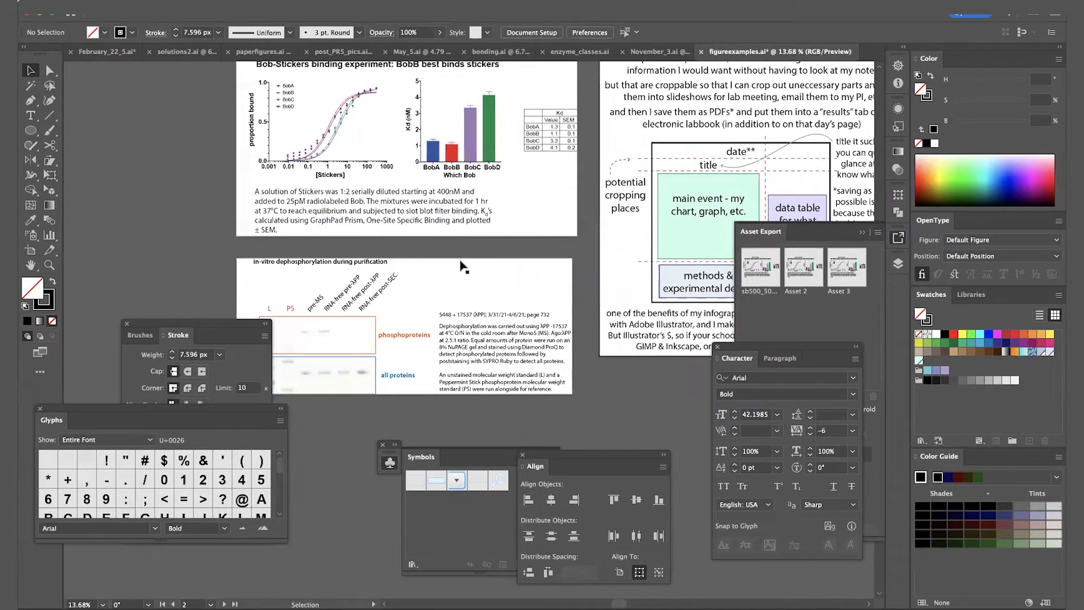
{"action": "scroll", "coordinate": [463, 267], "scroll_direction": "up", "scroll_amount": 1}
{"action": "scroll", "coordinate": [462, 266], "scroll_direction": "right", "scroll_amount": 1}
- Widen the caption's area-type box by dragging its corner handle so the text rewraps
{"action": "left_click", "coordinate": [471, 236]}
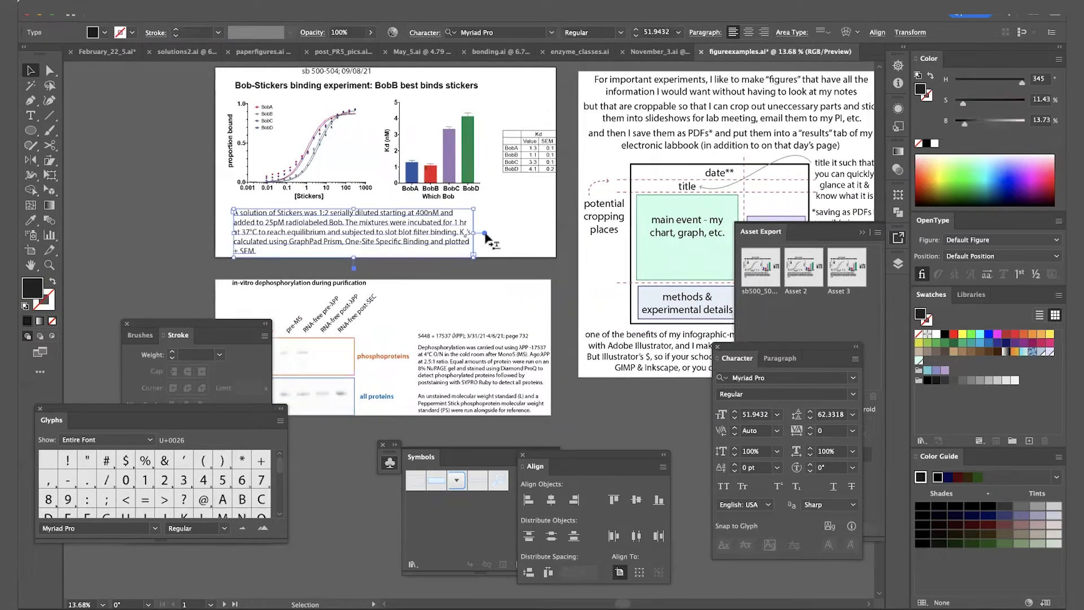
{"action": "left_click", "coordinate": [541, 286]}
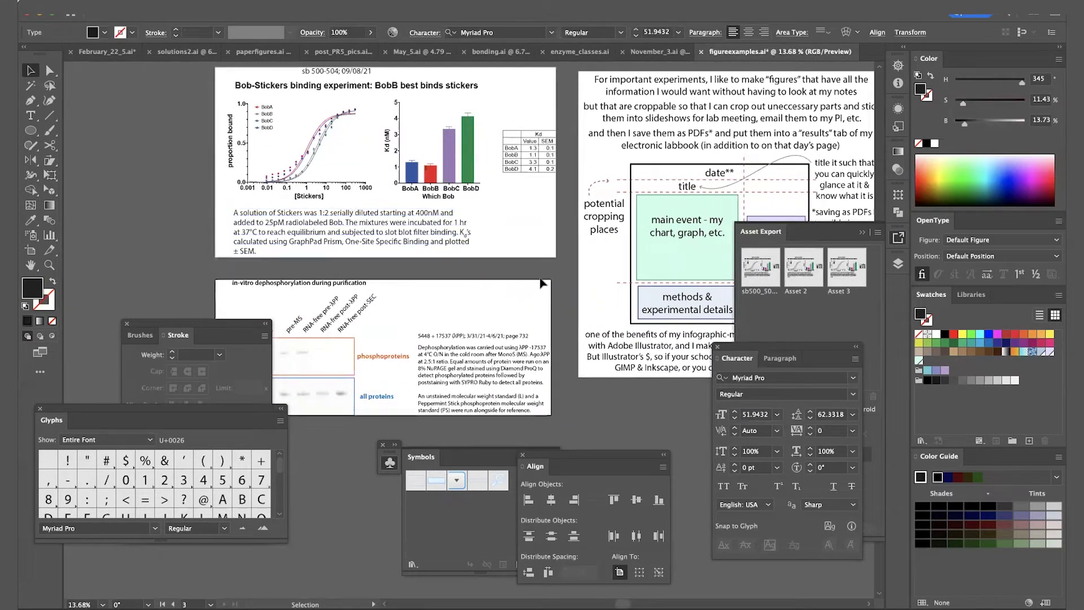
{"action": "key", "text": "t"}
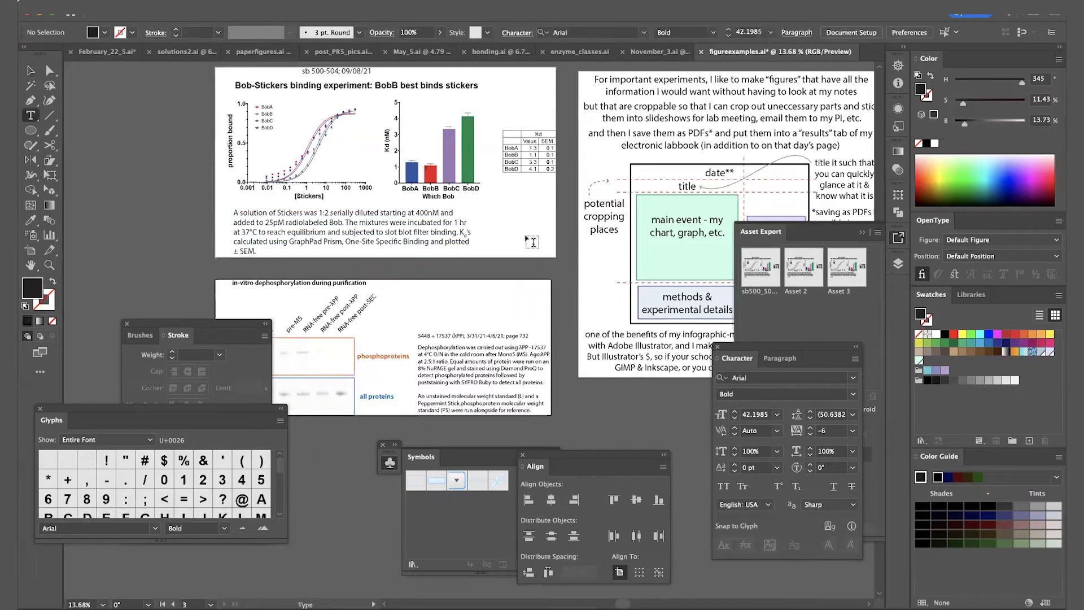
{"action": "left_click", "coordinate": [414, 239]}
{"action": "key", "text": "Escape"}
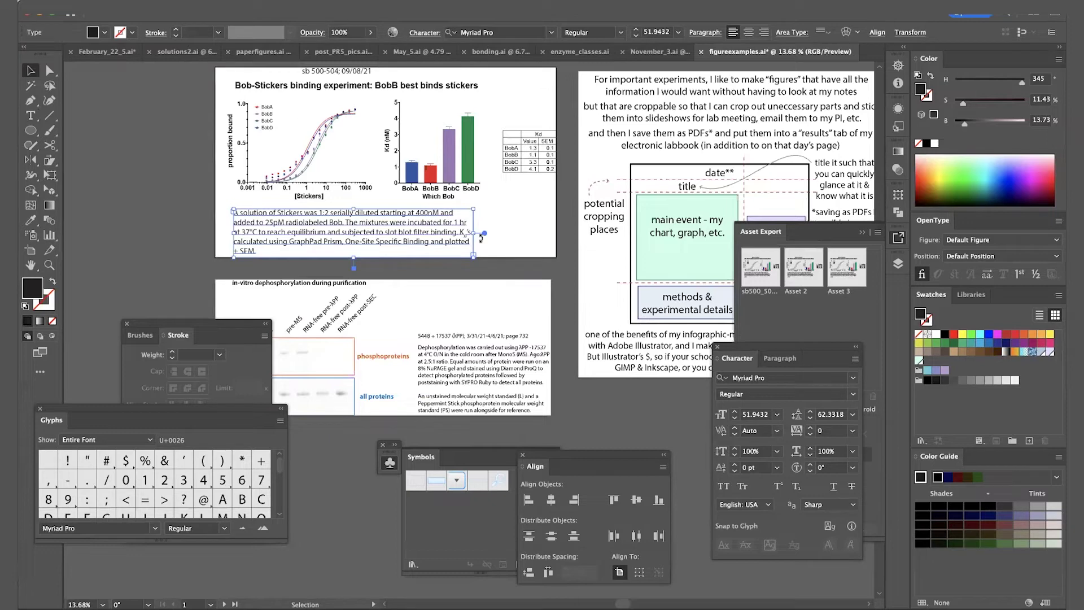
{"action": "mouse_move", "coordinate": [476, 259]}
{"action": "left_mouse_down"}
{"action": "mouse_move", "coordinate": [384, 265]}
{"action": "mouse_move", "coordinate": [484, 259]}
{"action": "mouse_move", "coordinate": [486, 247]}
{"action": "left_mouse_up"}
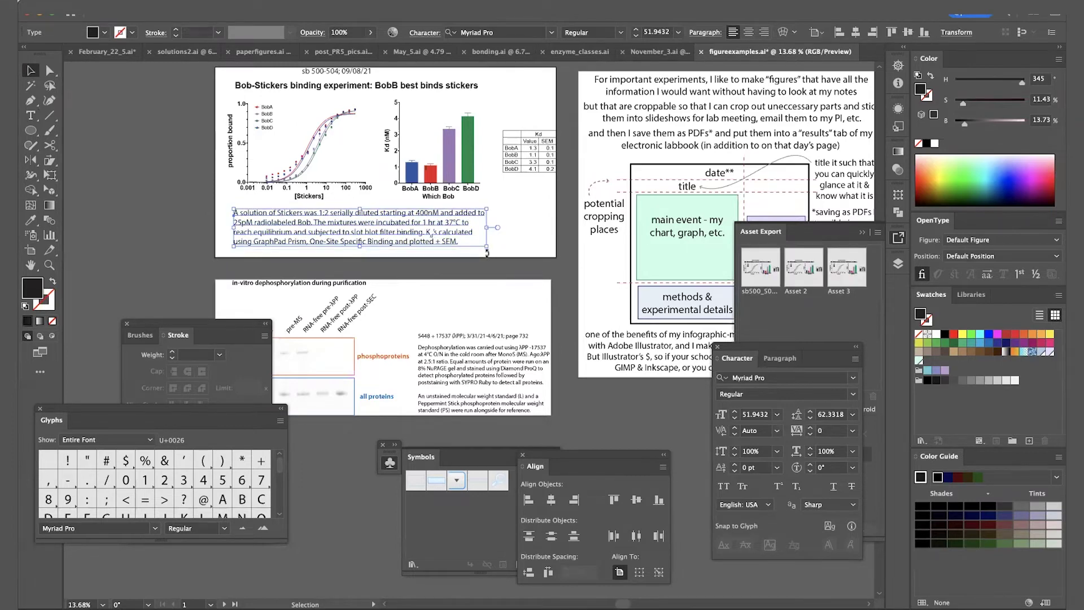
{"action": "double_click", "coordinate": [452, 244]}
{"action": "key", "text": "Escape"}
{"action": "left_click_drag", "start_coordinate": [488, 245], "coordinate": [489, 246]}
{"action": "left_click", "coordinate": [511, 226]}
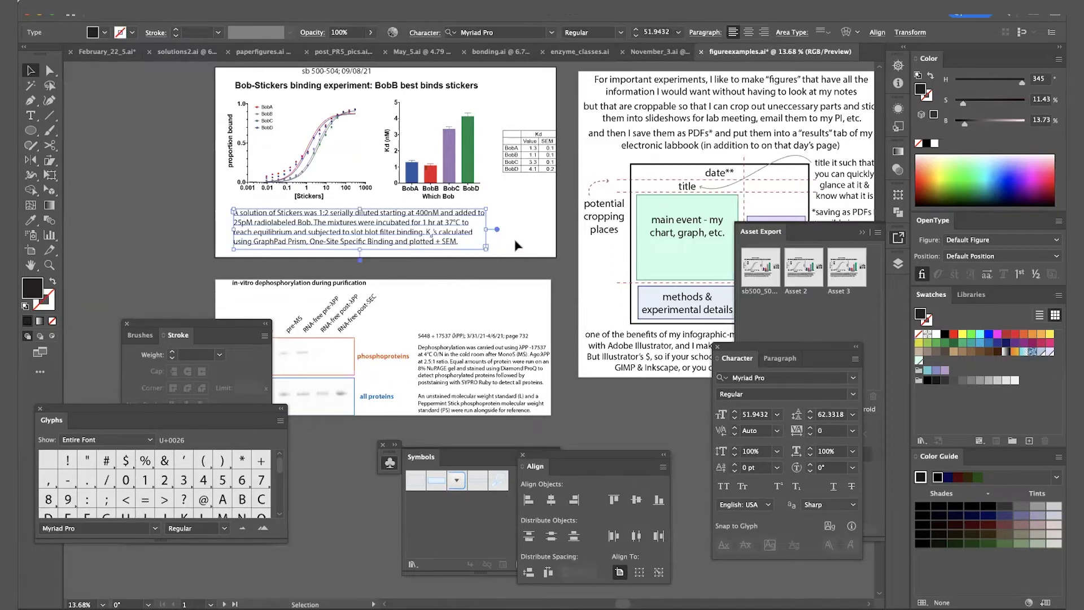
- Scale the chart, table and caption group slightly smaller so the caption rewraps
{"action": "left_click", "coordinate": [399, 168]}
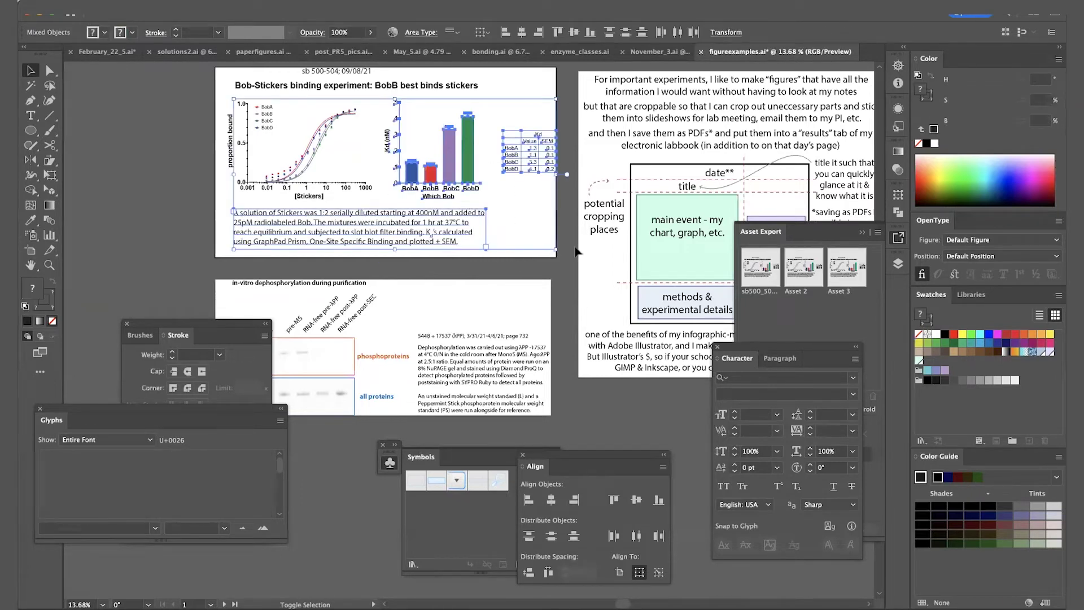
{"action": "left_click_drag", "start_coordinate": [556, 249], "coordinate": [481, 237]}
{"action": "left_click", "coordinate": [488, 251]}
{"action": "left_click", "coordinate": [487, 251]}
{"action": "left_click", "coordinate": [531, 253]}
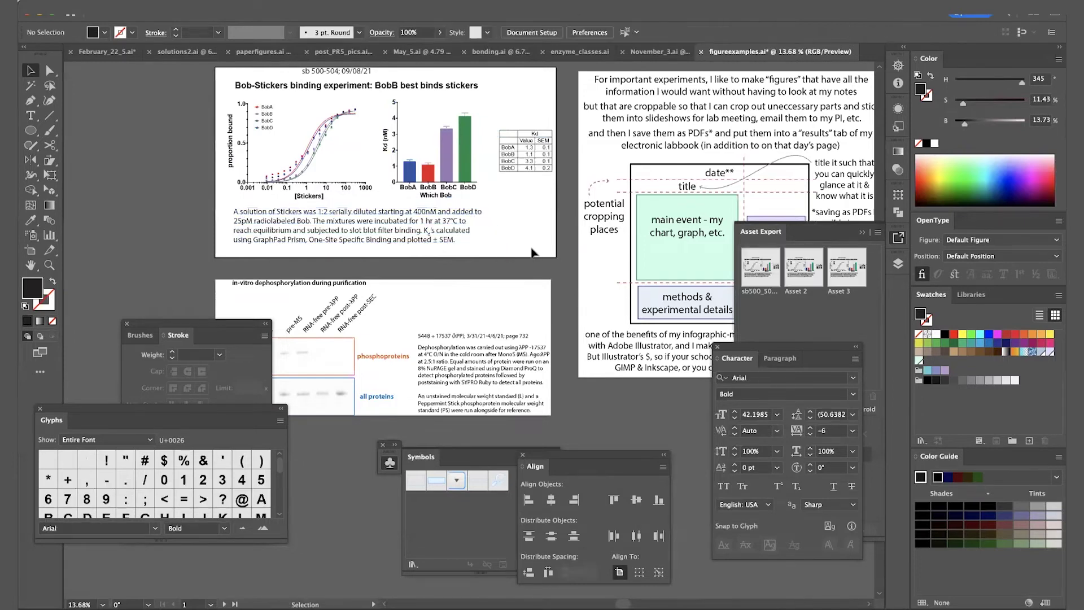
- Inspect the rewrapped four-line caption in text edit mode, then clear the selection
{"action": "scroll", "coordinate": [532, 248], "scroll_direction": "up", "scroll_amount": 5}
{"action": "scroll", "coordinate": [531, 249], "scroll_direction": "left", "scroll_amount": 2}
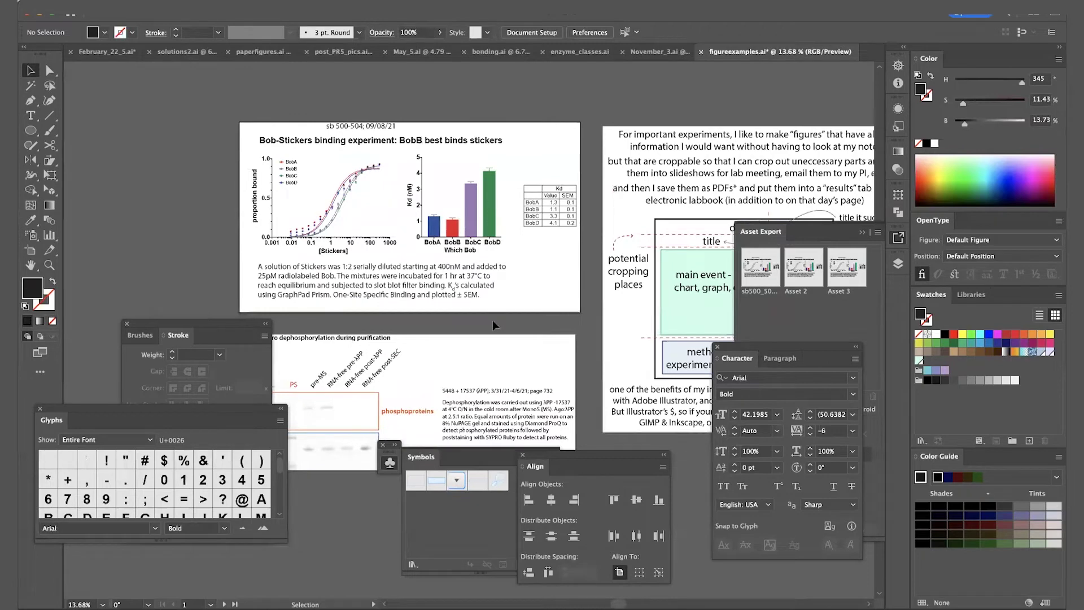
{"action": "key", "text": "a"}
{"action": "double_click", "coordinate": [466, 289]}
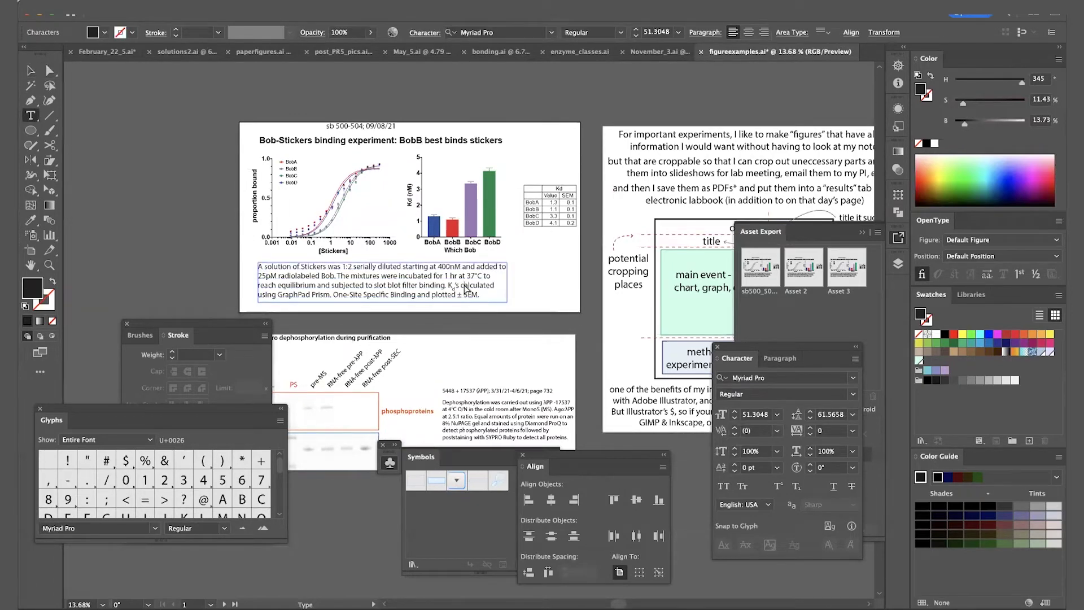
{"action": "key", "text": "Escape"}
{"action": "left_click", "coordinate": [543, 269]}
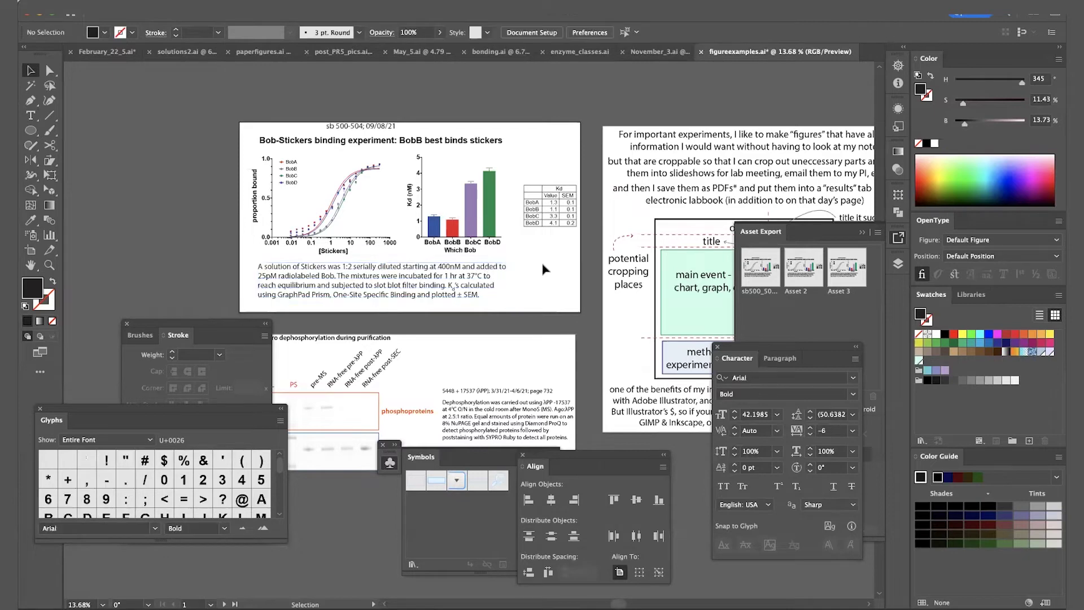
{"action": "scroll", "coordinate": [495, 122], "scroll_direction": "right", "scroll_amount": 1}
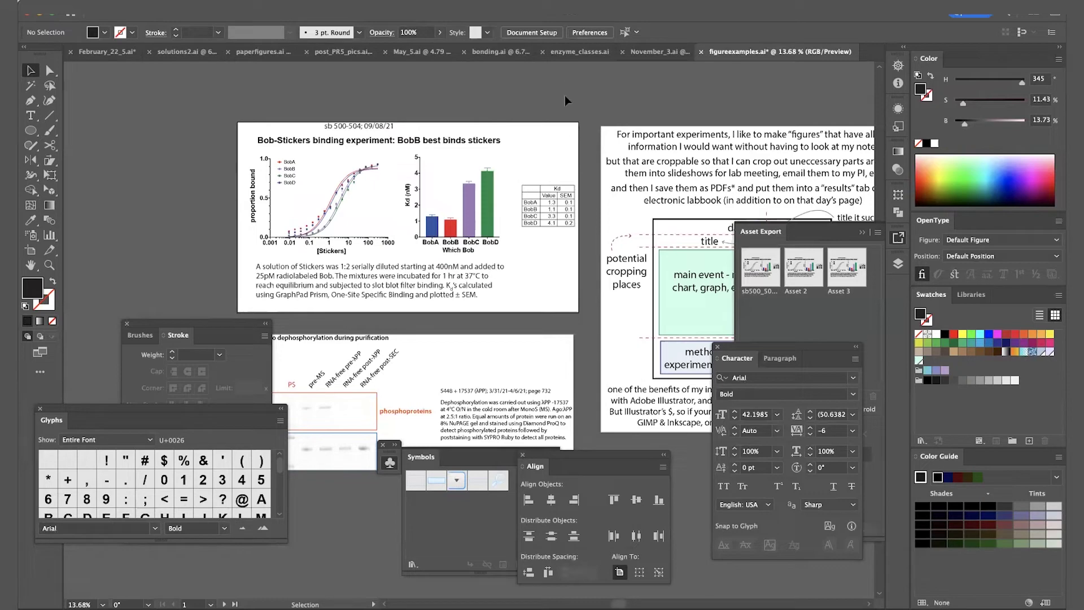
{"action": "scroll", "coordinate": [565, 127], "scroll_direction": "right", "scroll_amount": 2}
{"action": "scroll", "coordinate": [564, 127], "scroll_direction": "down", "scroll_amount": 1}
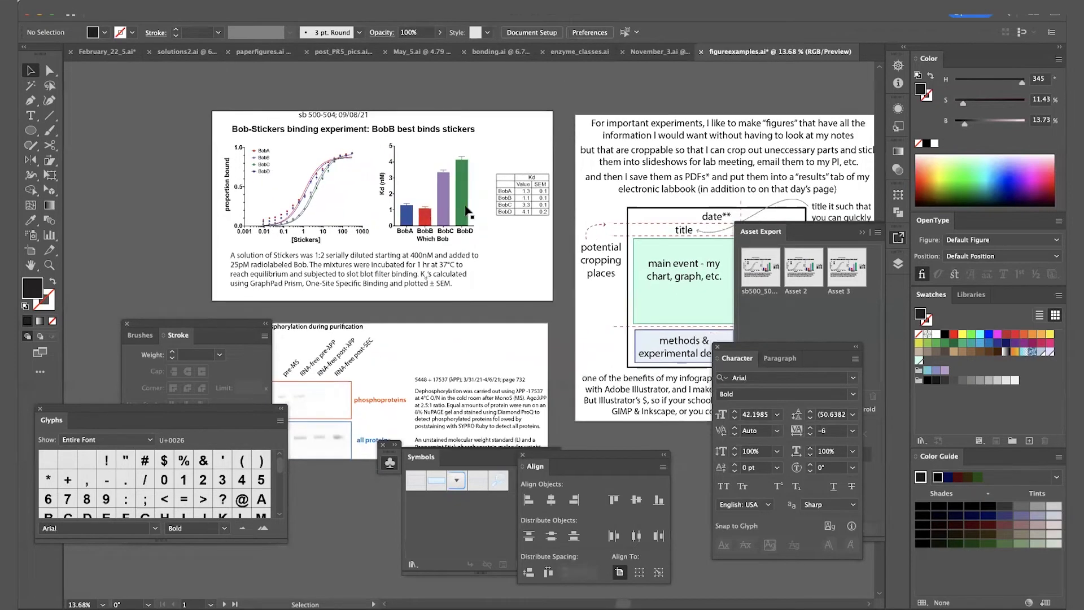
{"action": "left_click", "coordinate": [511, 121]}
{"action": "left_click", "coordinate": [510, 116]}
{"action": "key", "text": "super+y"}
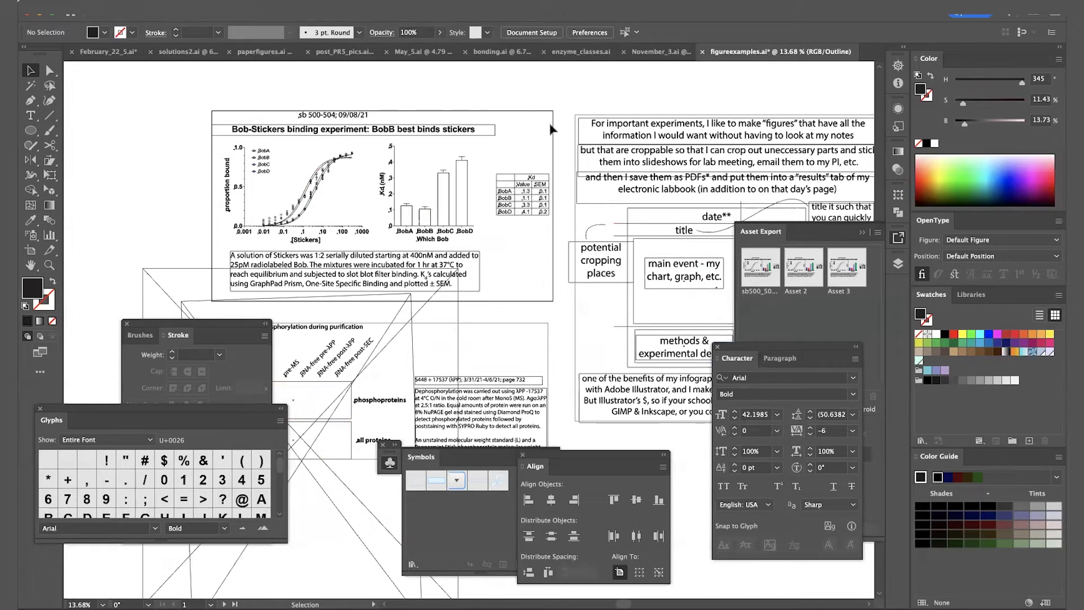
{"action": "key", "text": "a"}
{"action": "key", "text": "super+y"}
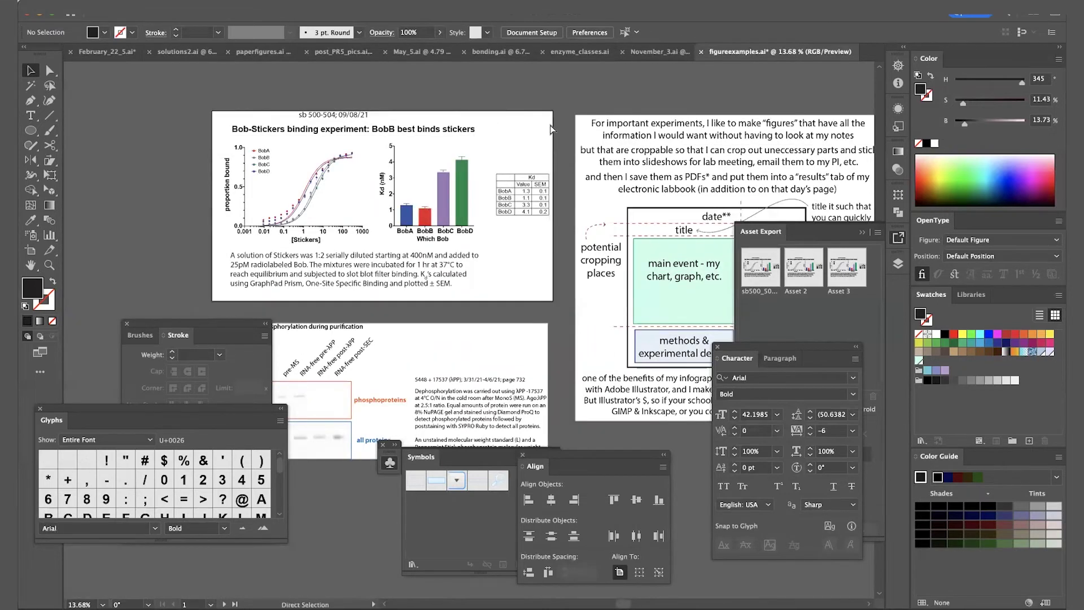
{"action": "key", "text": "super+y"}
{"action": "key", "text": "super+y"}
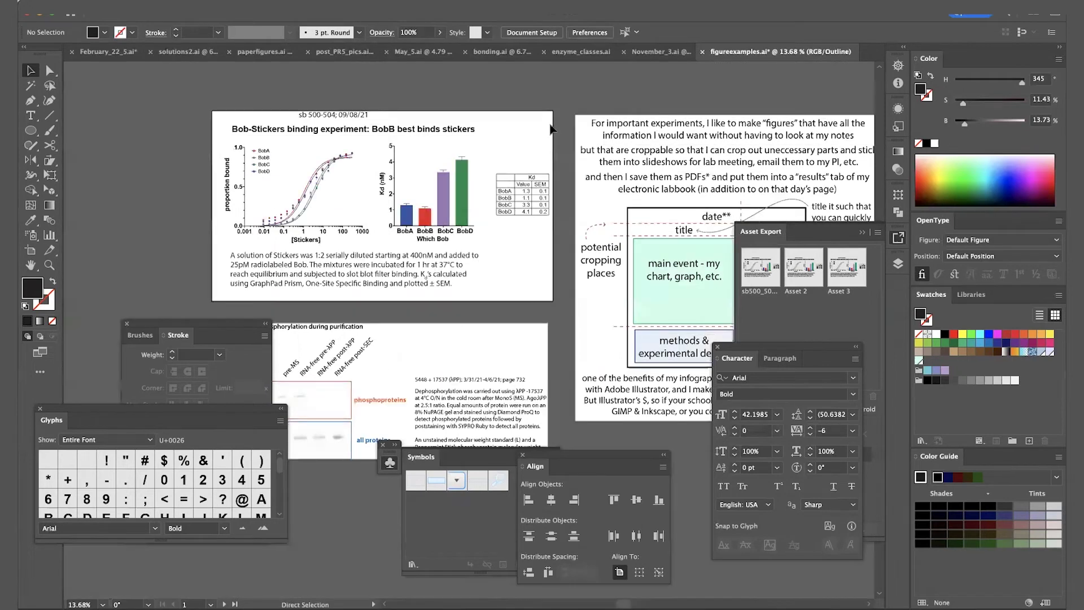
{"action": "key", "text": "v"}
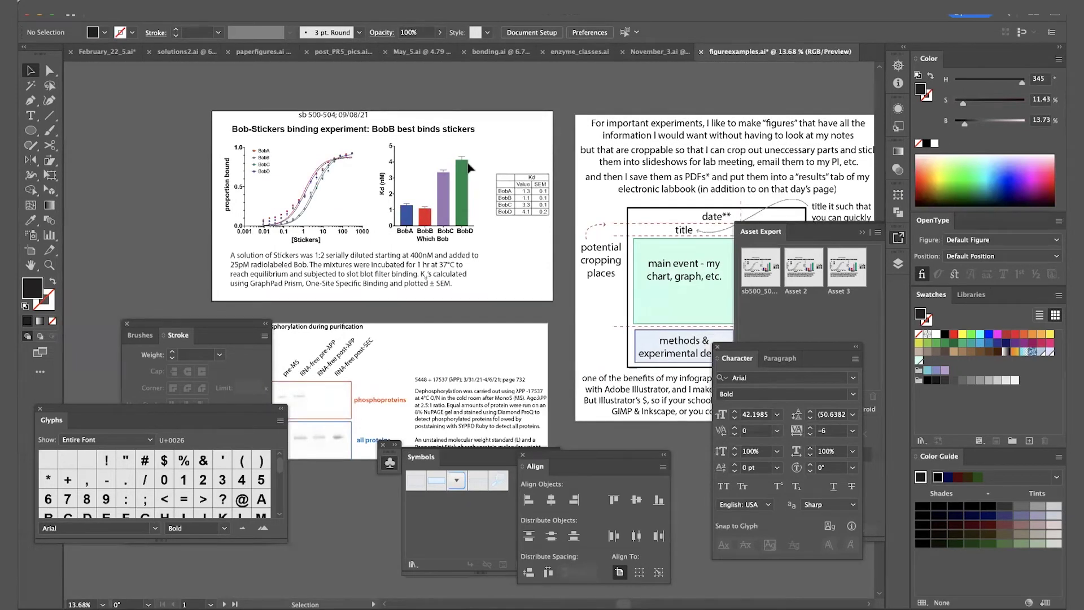
{"action": "left_click", "coordinate": [469, 167]}
{"action": "scroll", "coordinate": [469, 167], "scroll_direction": "up", "scroll_amount": 4}
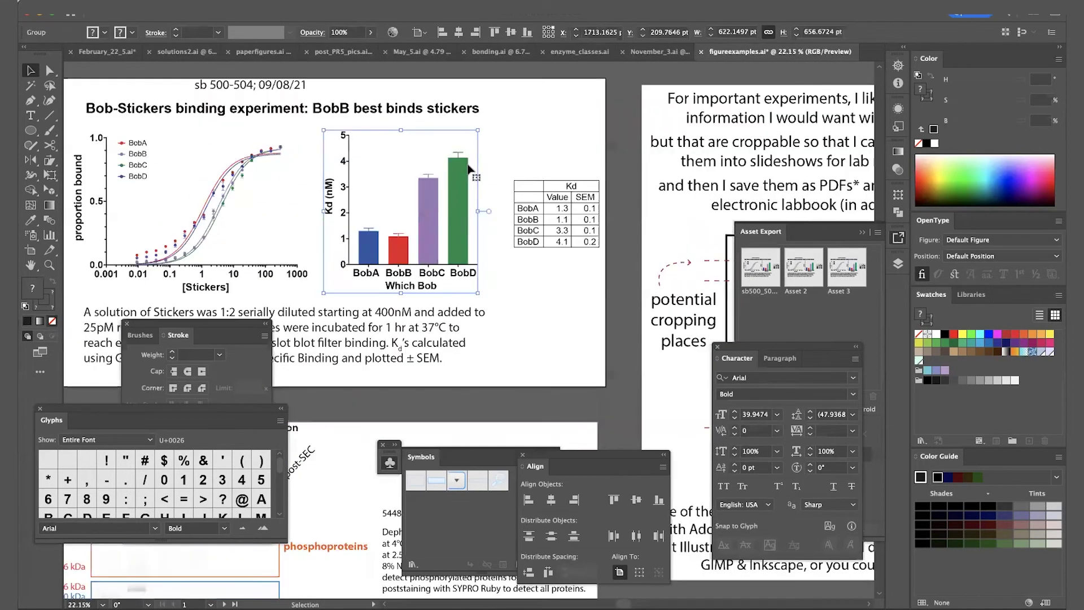
{"action": "key", "text": "a"}
{"action": "key", "text": "v"}
{"action": "key", "text": "a"}
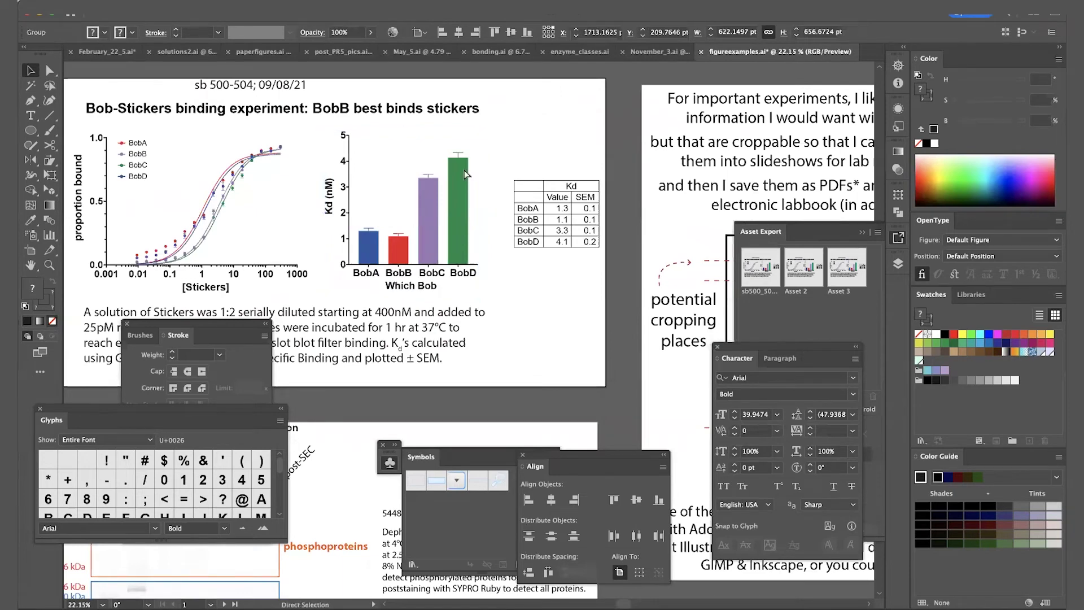
{"action": "key", "text": "v"}
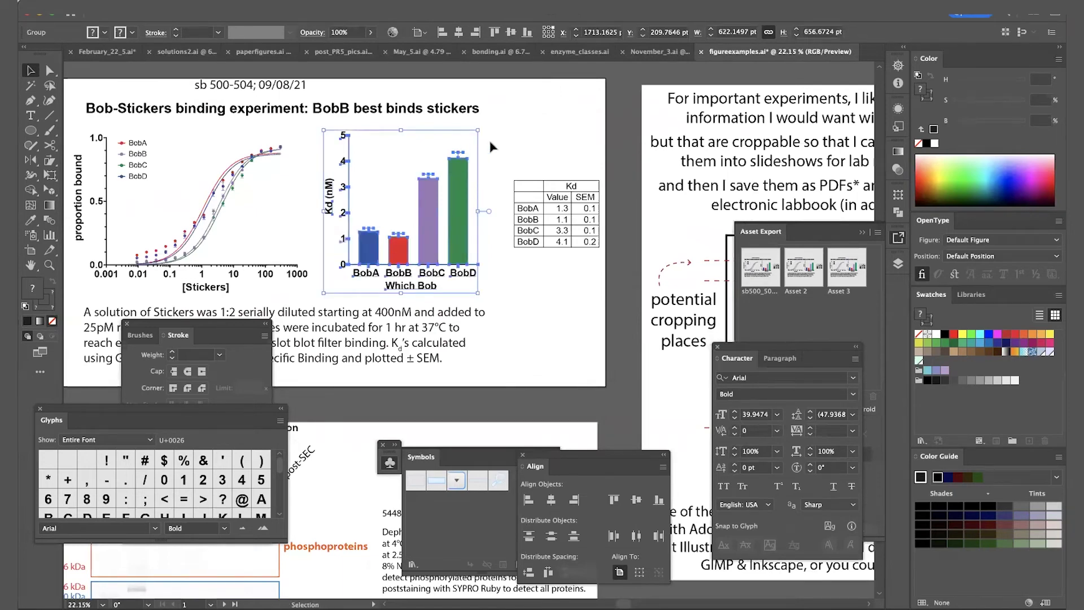
{"action": "left_click", "coordinate": [508, 144]}
{"action": "key", "text": "a"}
{"action": "left_click", "coordinate": [488, 163]}
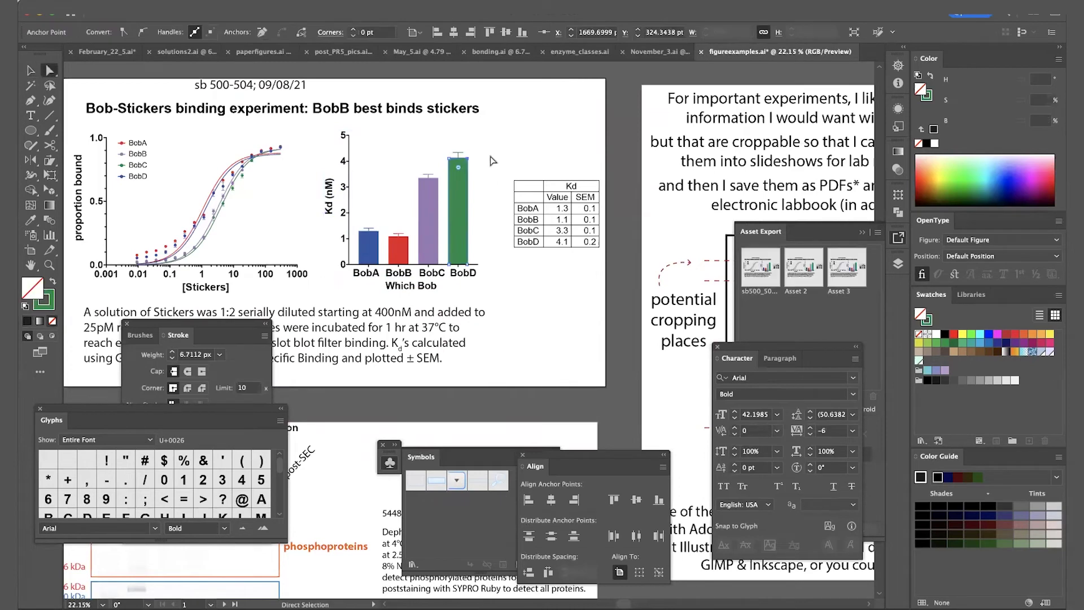
{"action": "scroll", "coordinate": [493, 164], "scroll_direction": "down", "scroll_amount": 2}
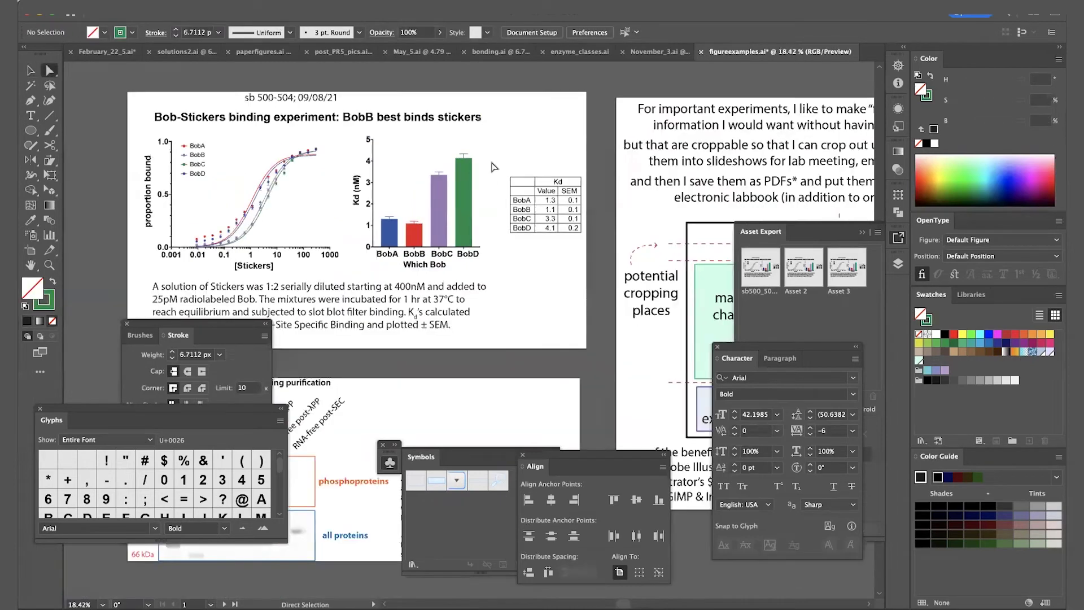
{"action": "key", "text": "p"}
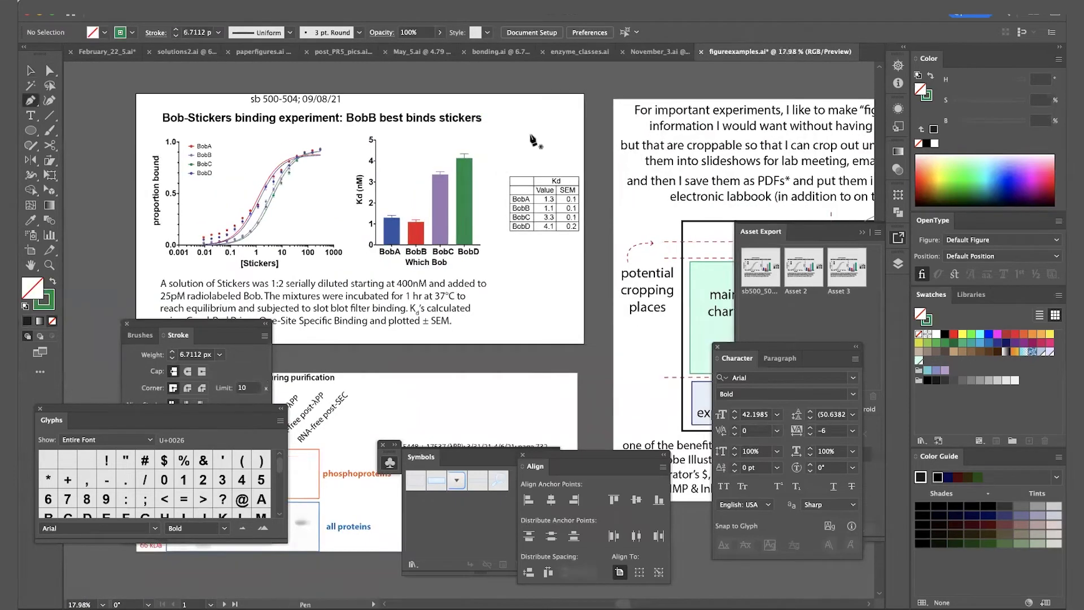
{"action": "left_click", "coordinate": [528, 116]}
{"action": "left_click", "coordinate": [587, 115]}
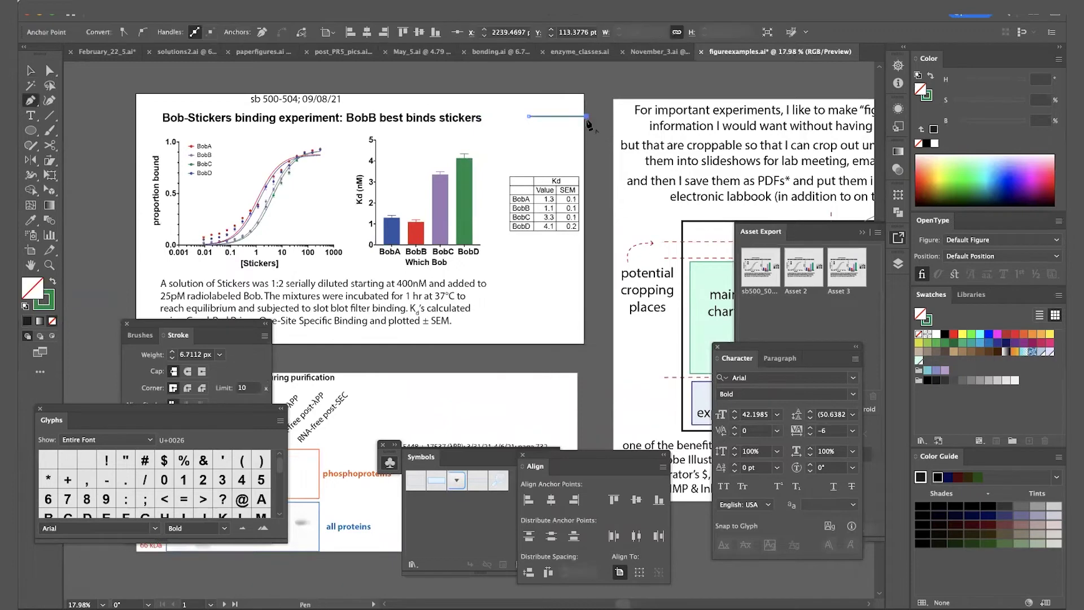
{"action": "key", "text": "ctrl+z"}
{"action": "key", "text": "v"}
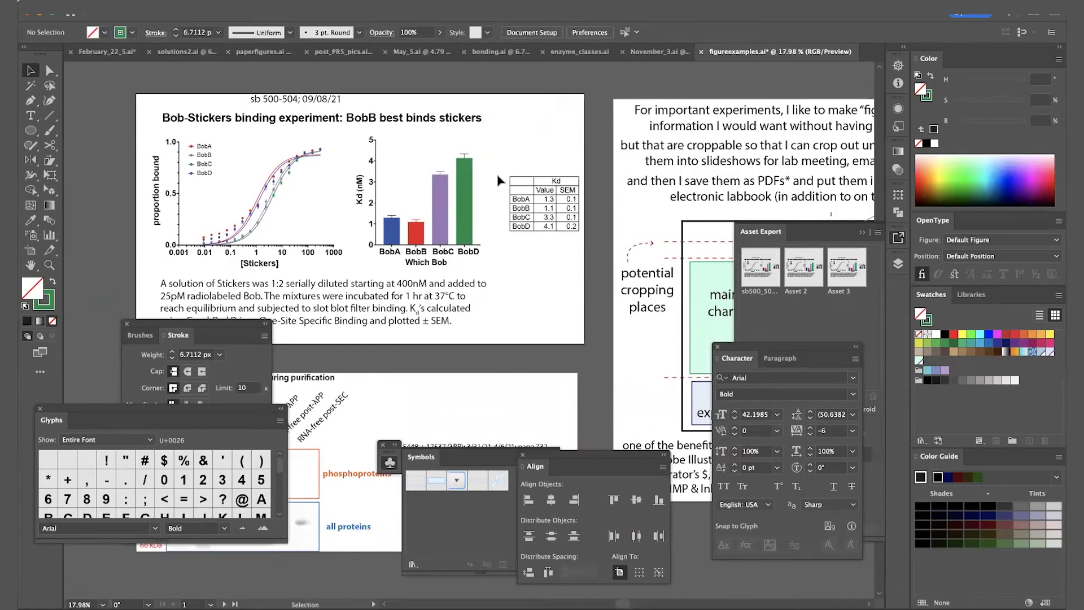
{"action": "scroll", "coordinate": [515, 213], "scroll_direction": "down", "scroll_amount": 2}
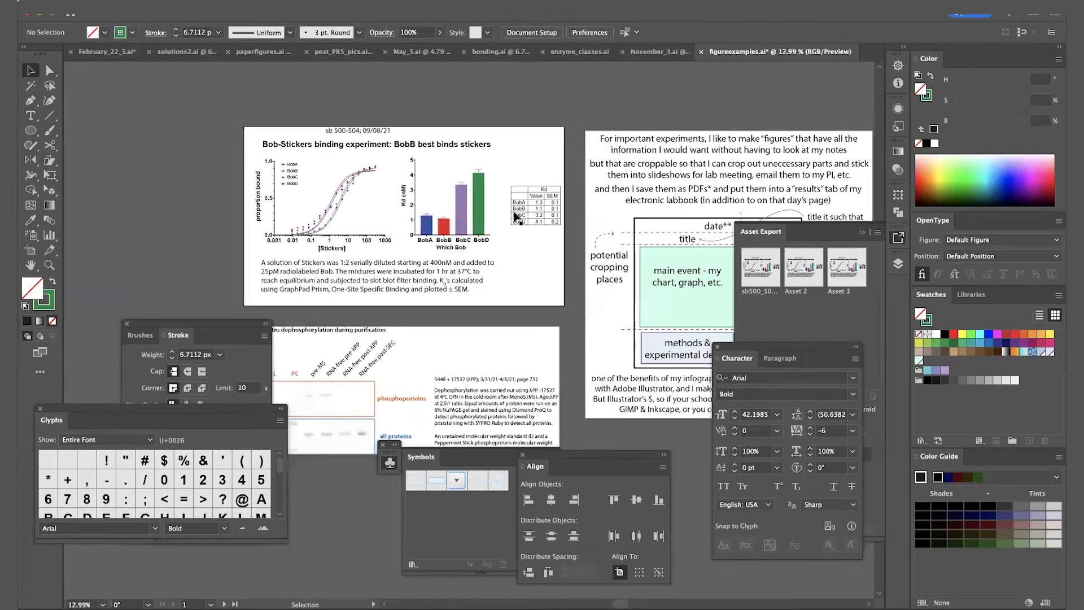
- Make the stroke colour the active colour and switch to the Direct Selection tool
{"action": "scroll", "coordinate": [515, 213], "scroll_direction": "down", "scroll_amount": 1}
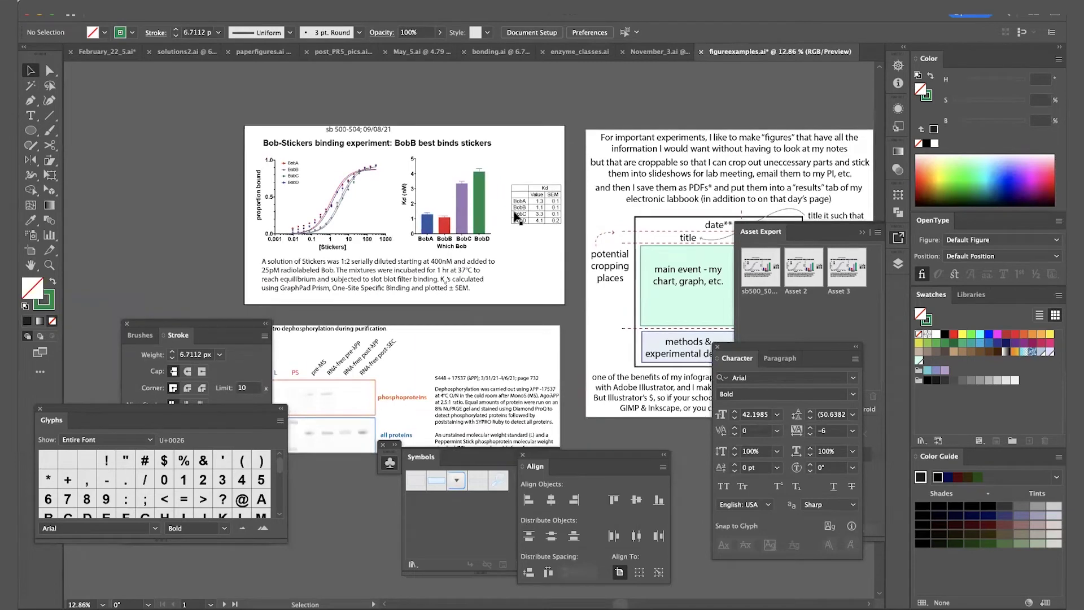
{"action": "scroll", "coordinate": [486, 160], "scroll_direction": "right", "scroll_amount": 2}
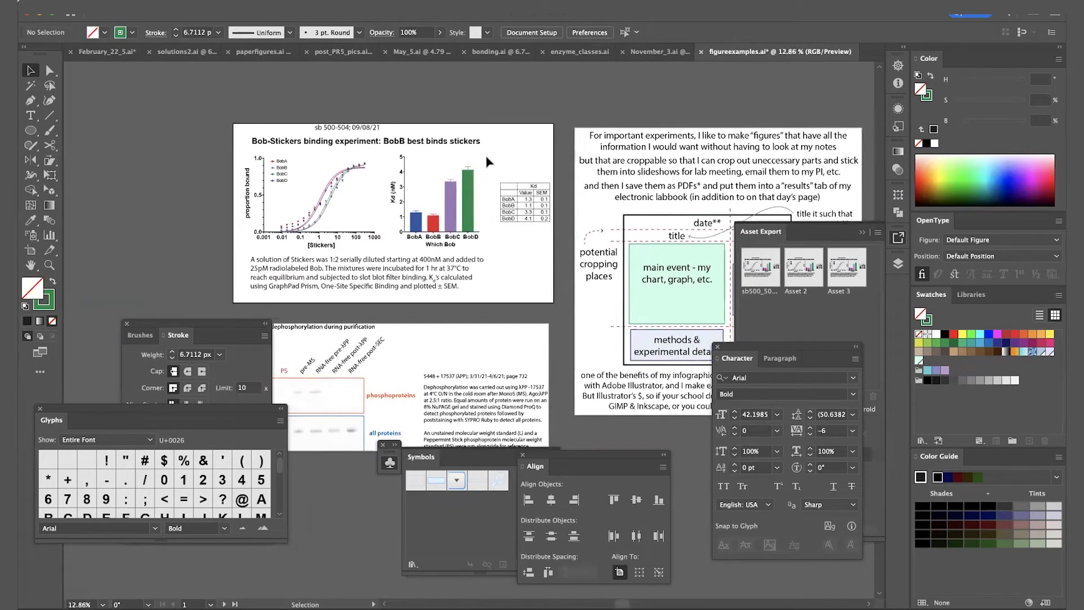
{"action": "scroll", "coordinate": [489, 162], "scroll_direction": "right", "scroll_amount": 1}
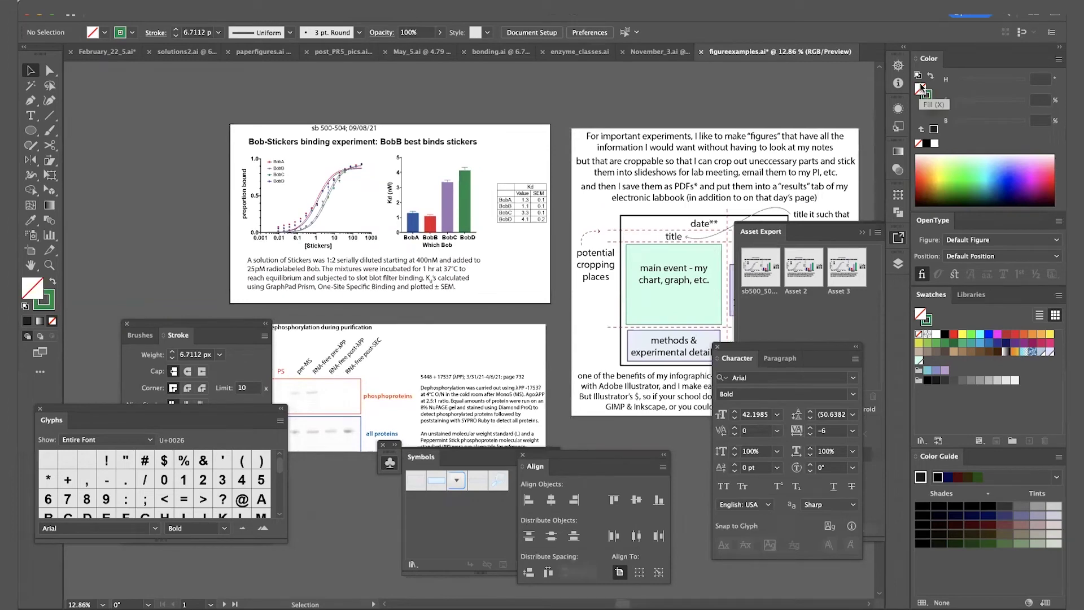
{"action": "left_click", "coordinate": [930, 97]}
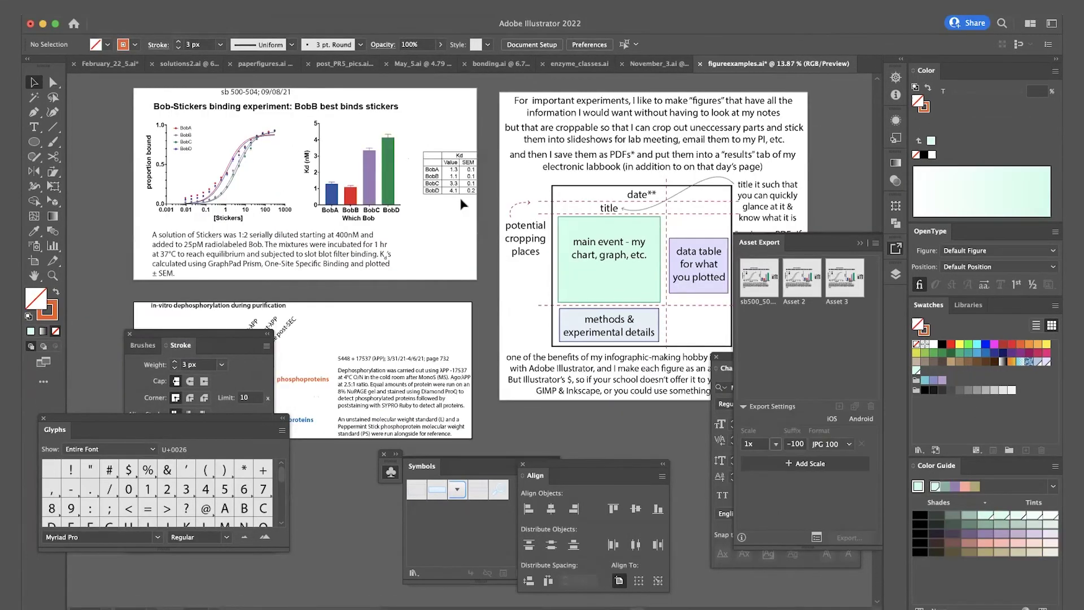
{"action": "key", "text": "a"}
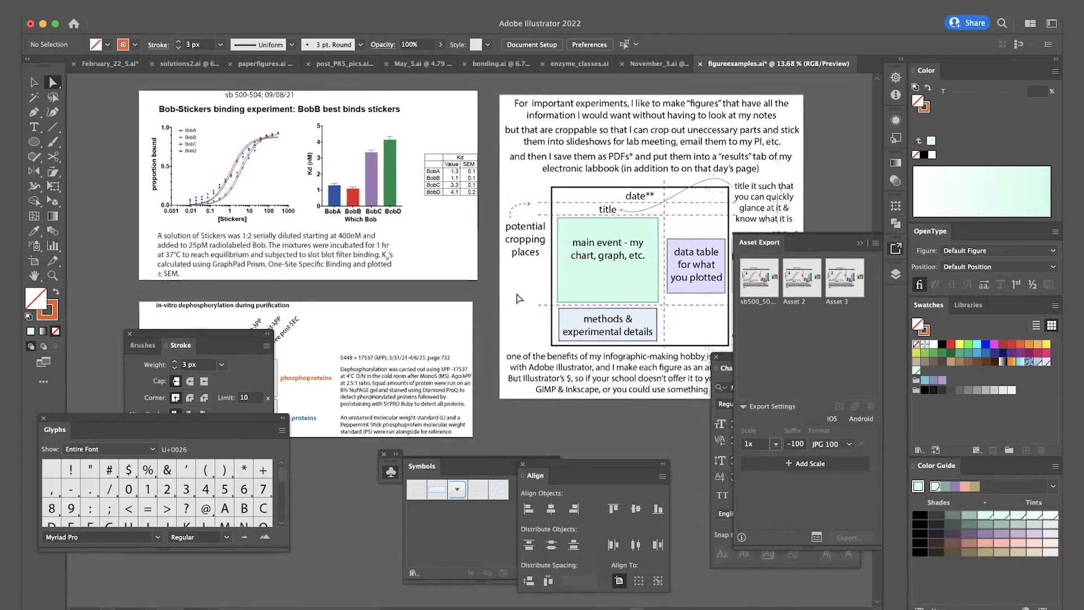
{"action": "scroll", "coordinate": [331, 213], "scroll_direction": "down", "scroll_amount": 2, "text": "alt"}
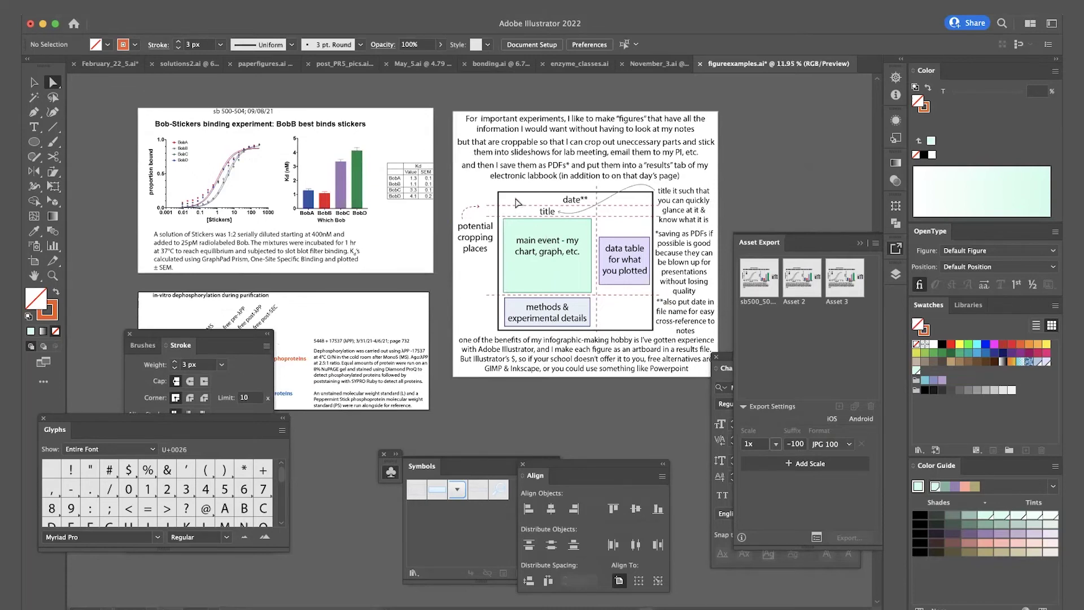
{"action": "scroll", "coordinate": [517, 202], "scroll_direction": "up", "scroll_amount": 2, "text": "alt"}
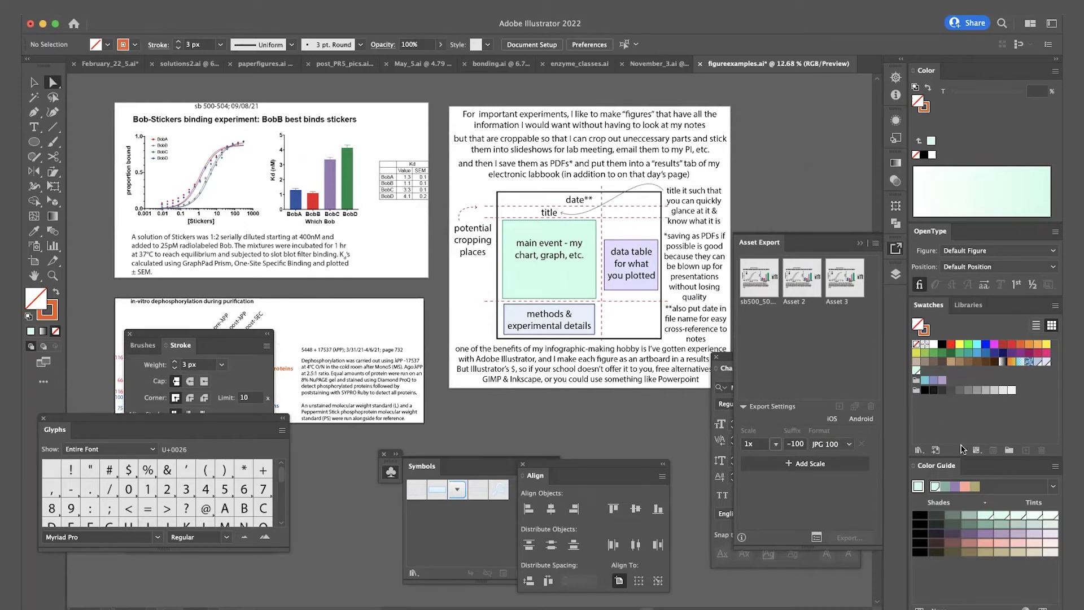
- Browse the Swatch Libraries list and close it without choosing a library
{"action": "left_click", "coordinate": [922, 453]}
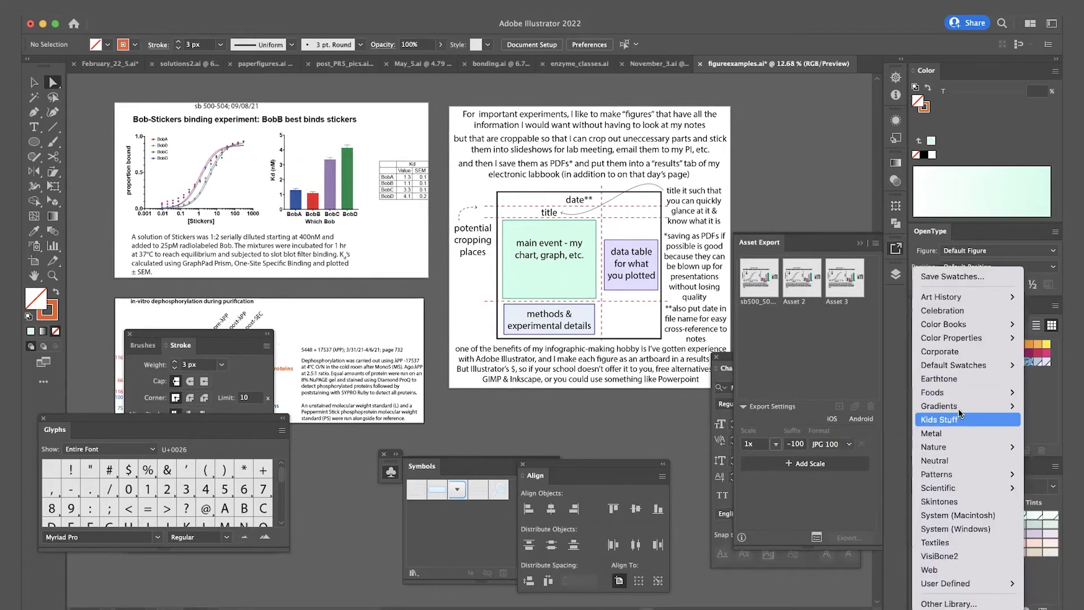
{"action": "mouse_move", "coordinate": [938, 368]}
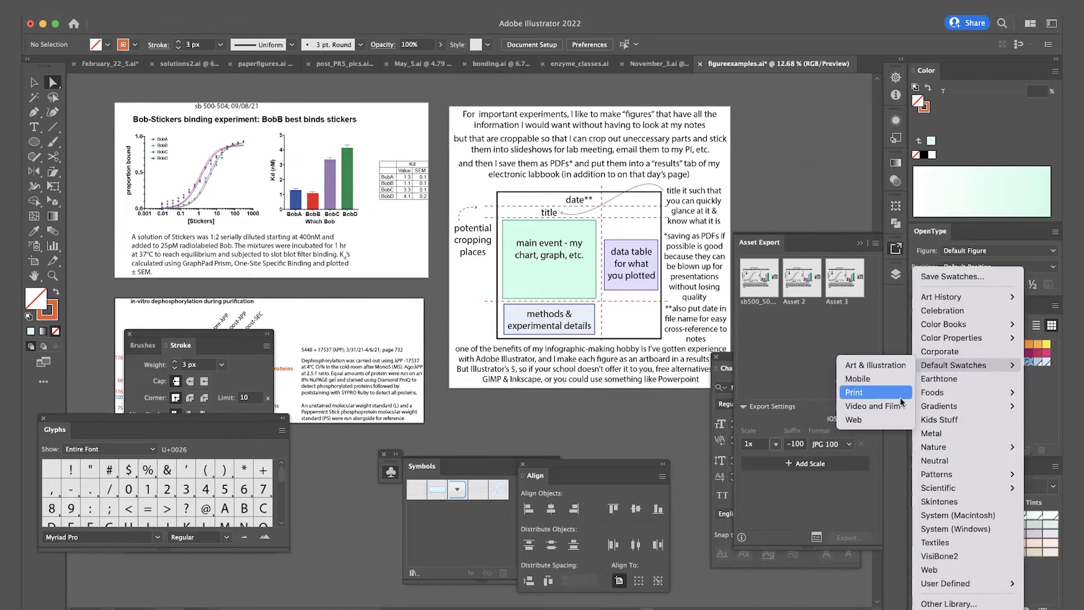
{"action": "mouse_move", "coordinate": [961, 449]}
{"action": "left_click", "coordinate": [849, 201]}
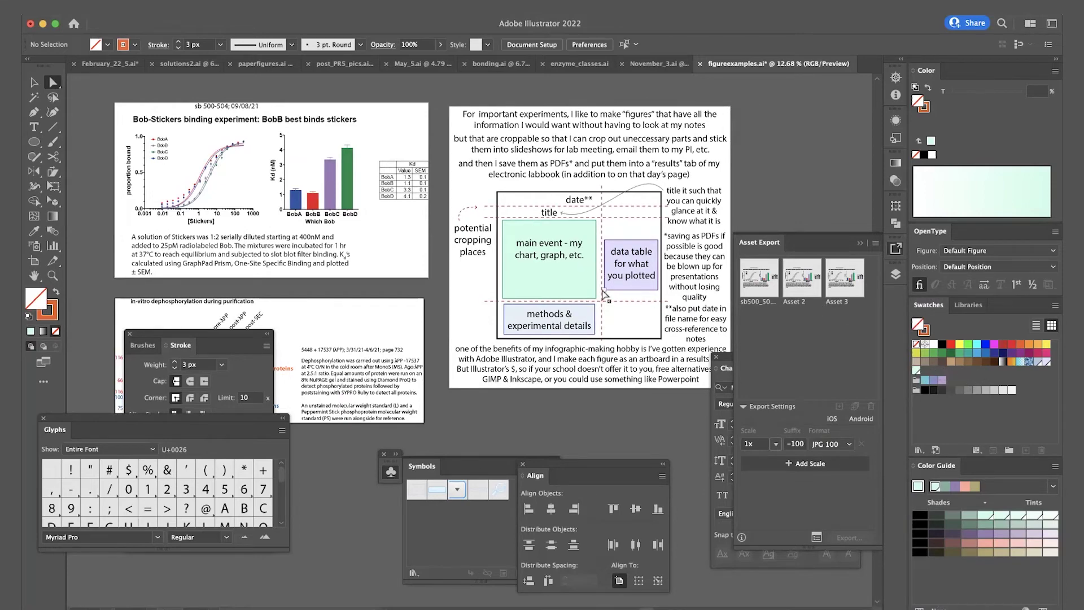
- Set the Color Guide base colour to the green main event box, leaving Harmony Rules unchanged
{"action": "left_click", "coordinate": [576, 286]}
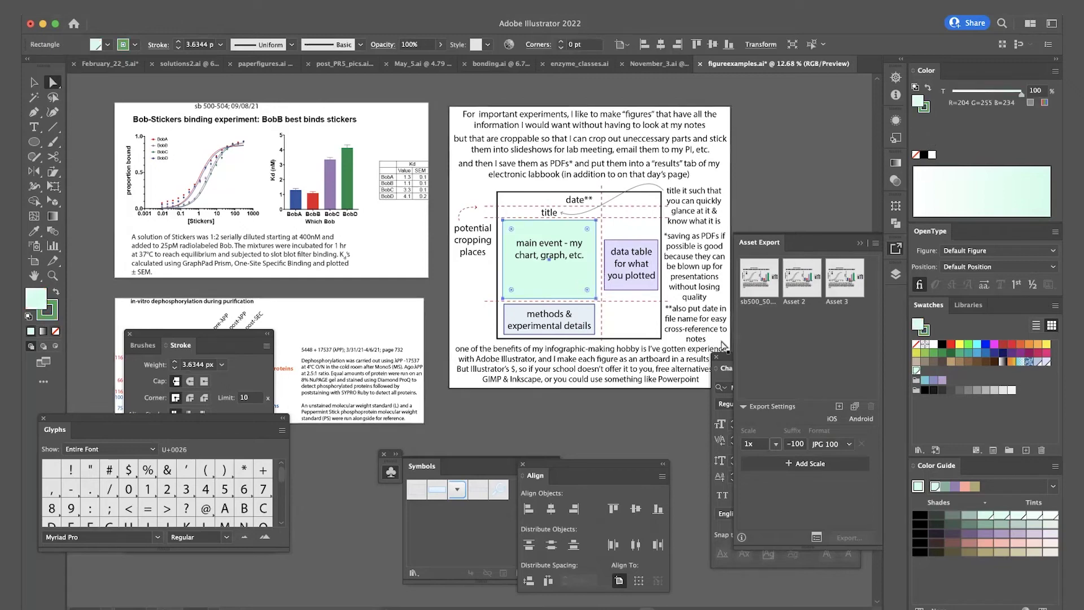
{"action": "left_click", "coordinate": [918, 488]}
{"action": "left_click", "coordinate": [1052, 487]}
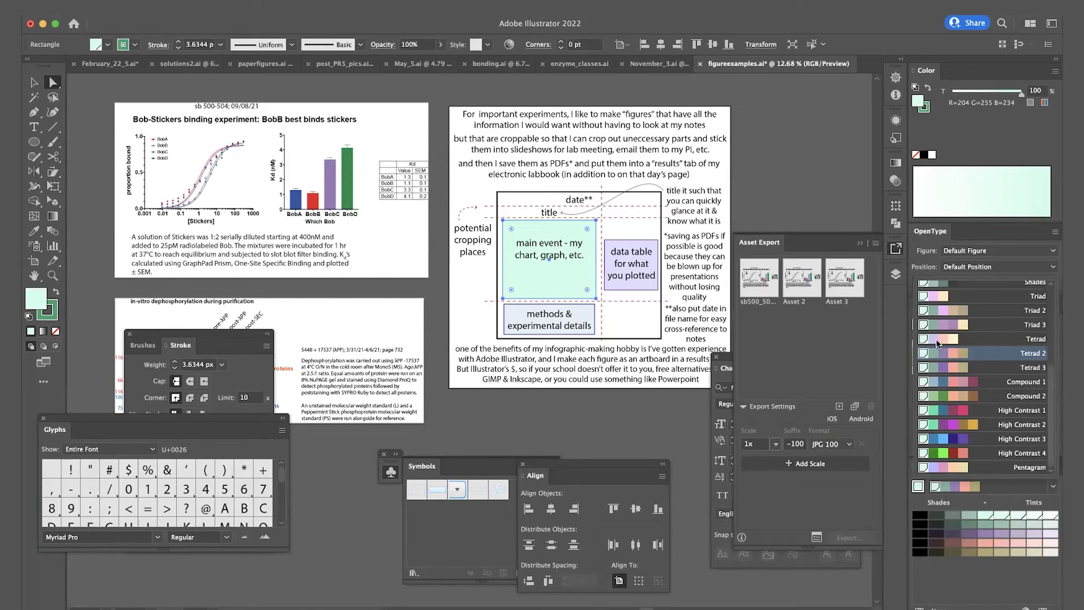
{"action": "scroll", "coordinate": [935, 343], "scroll_direction": "up", "scroll_amount": 5}
{"action": "left_click", "coordinate": [789, 191]}
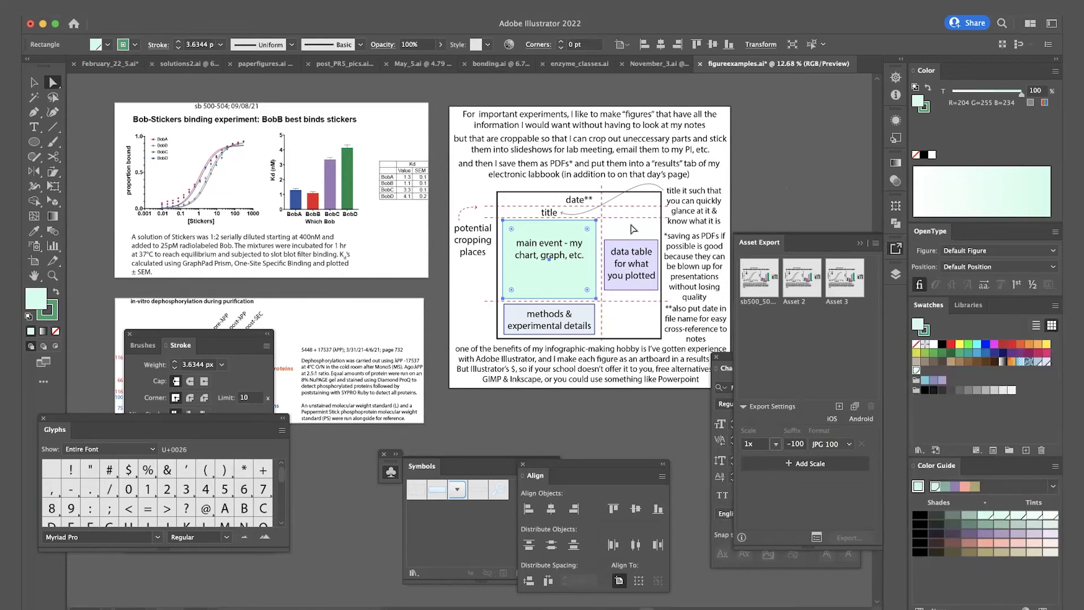
{"action": "scroll", "coordinate": [632, 229], "scroll_direction": "left", "scroll_amount": 5}
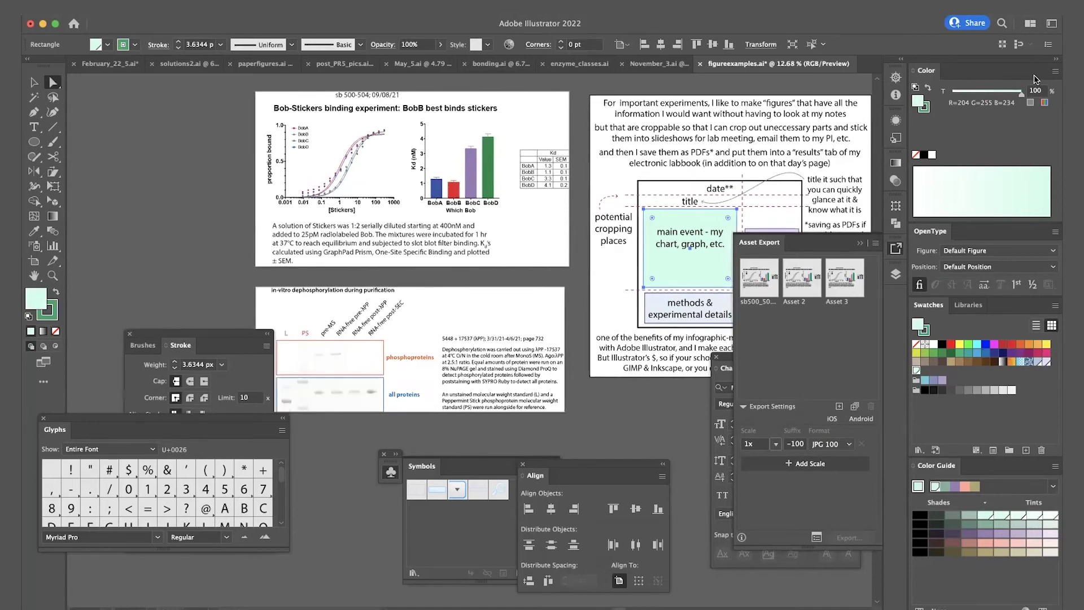
- Switch the Color panel to HSB, showing the pale green as 155.2°, 20%, 100%
{"action": "left_click", "coordinate": [1054, 71]}
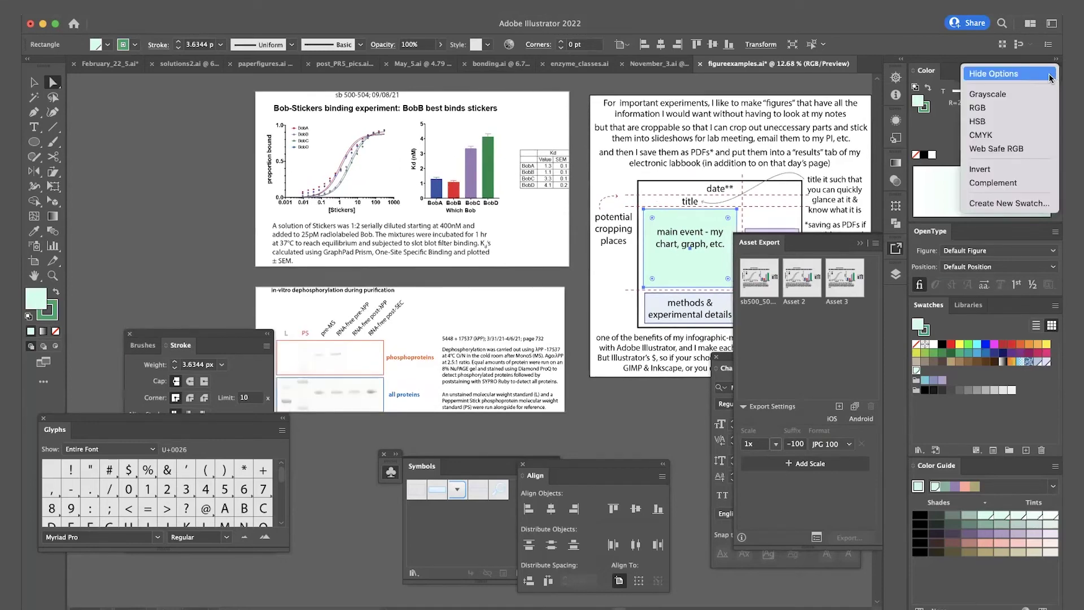
{"action": "left_click", "coordinate": [1009, 120]}
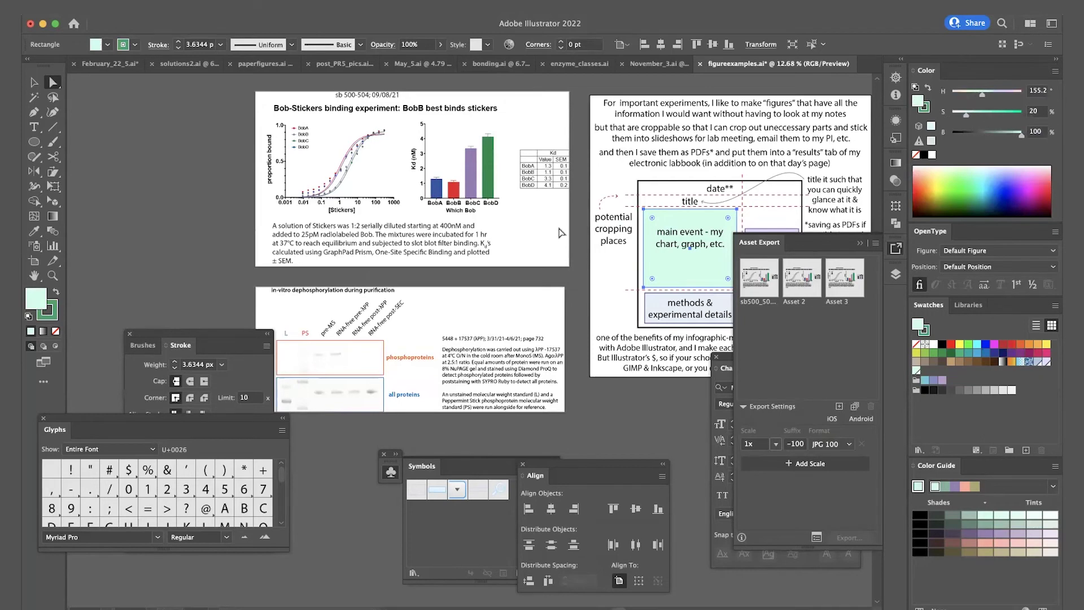
{"action": "scroll", "coordinate": [559, 228], "scroll_direction": "right", "scroll_amount": 2}
{"action": "scroll", "coordinate": [558, 228], "scroll_direction": "down", "scroll_amount": 1}
- Deselect everything and return to the Selection tool
{"action": "left_click", "coordinate": [562, 247]}
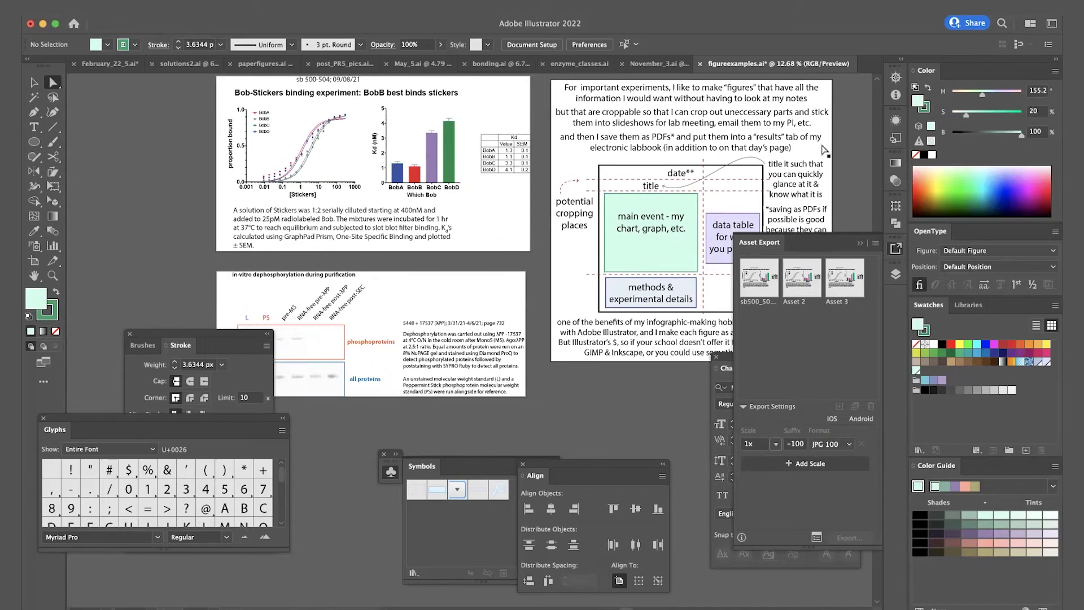
{"action": "scroll", "coordinate": [123, 100], "scroll_direction": "left", "scroll_amount": 5}
{"action": "scroll", "coordinate": [123, 100], "scroll_direction": "up", "scroll_amount": 3}
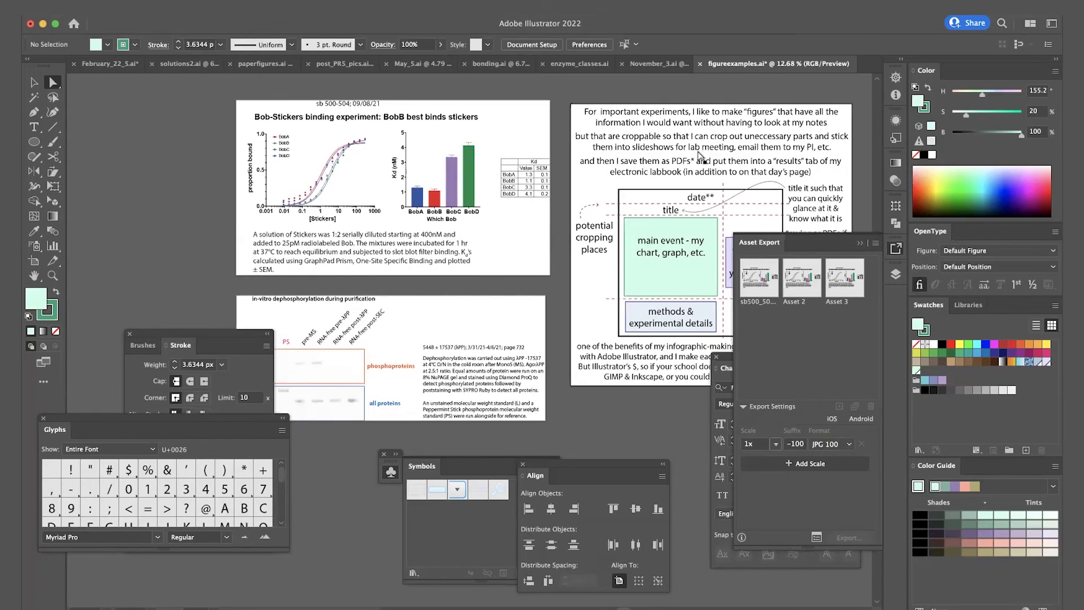
{"action": "left_click", "coordinate": [33, 82]}
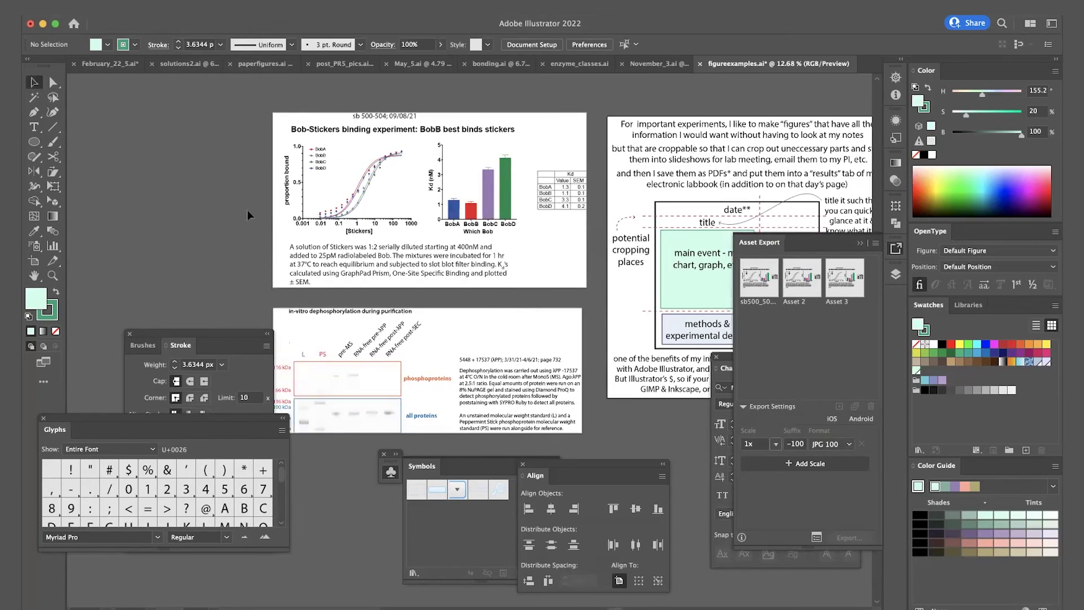
{"action": "scroll", "coordinate": [374, 362], "scroll_direction": "down", "scroll_amount": 2}
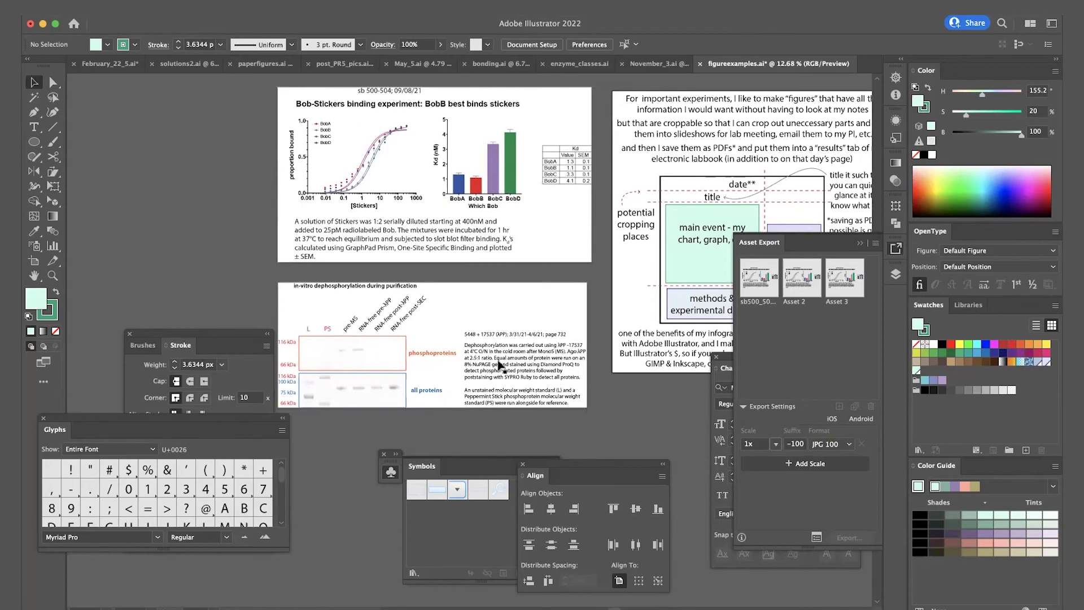
{"action": "scroll", "coordinate": [417, 314], "scroll_direction": "down", "scroll_amount": 4}
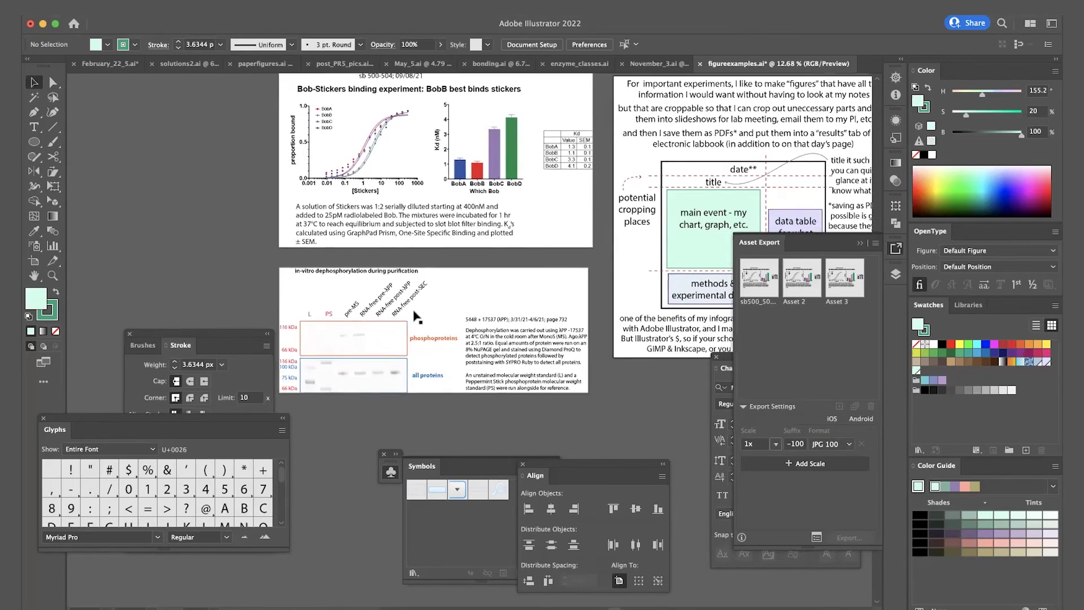
{"action": "scroll", "coordinate": [416, 314], "scroll_direction": "up", "scroll_amount": 5}
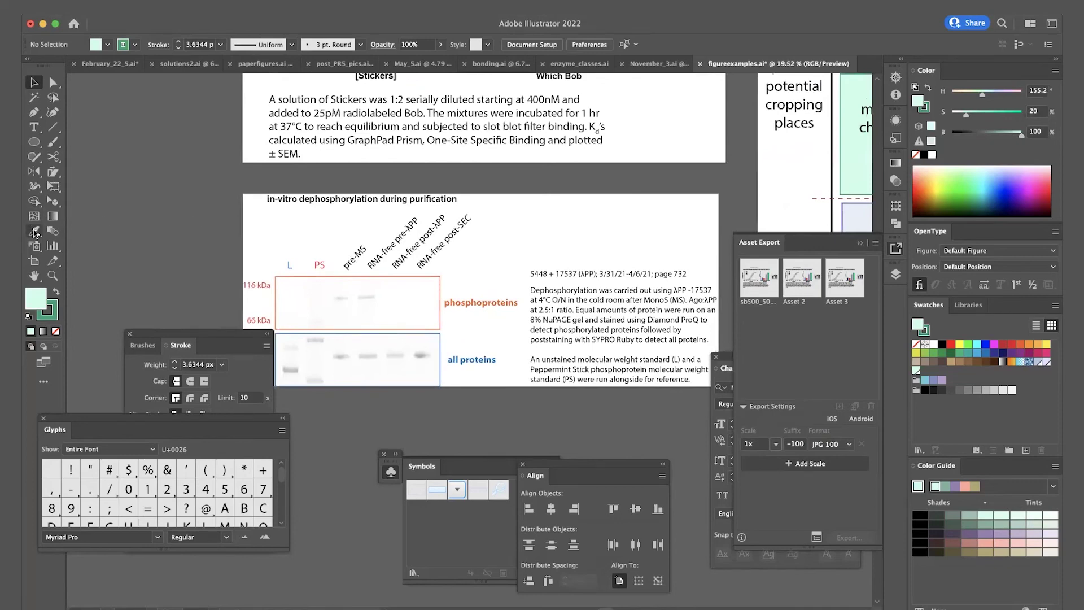
{"action": "left_click", "coordinate": [473, 217]}
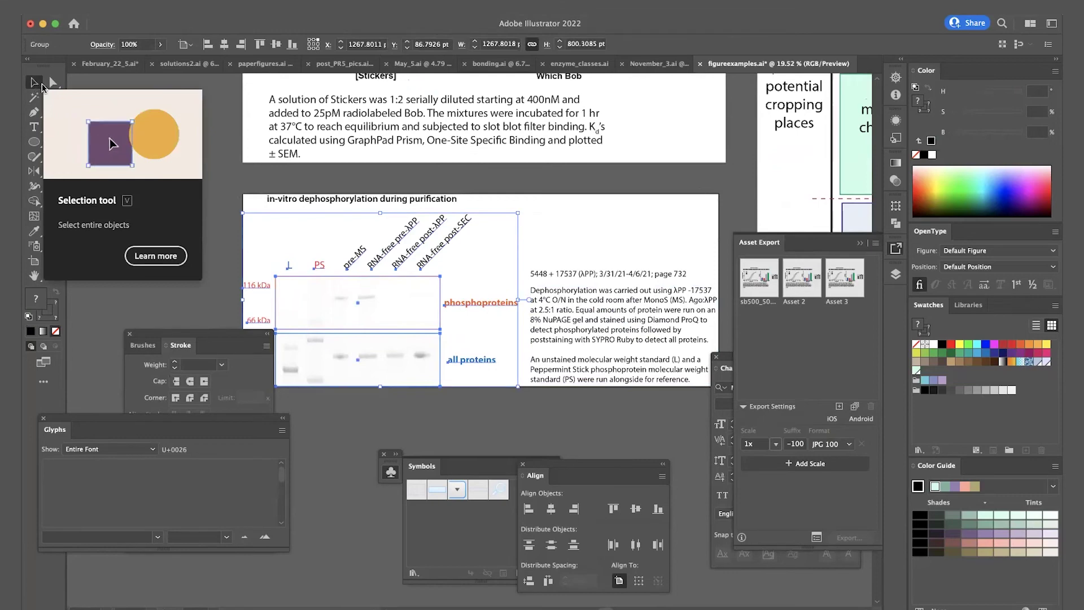
{"action": "left_click", "coordinate": [323, 226]}
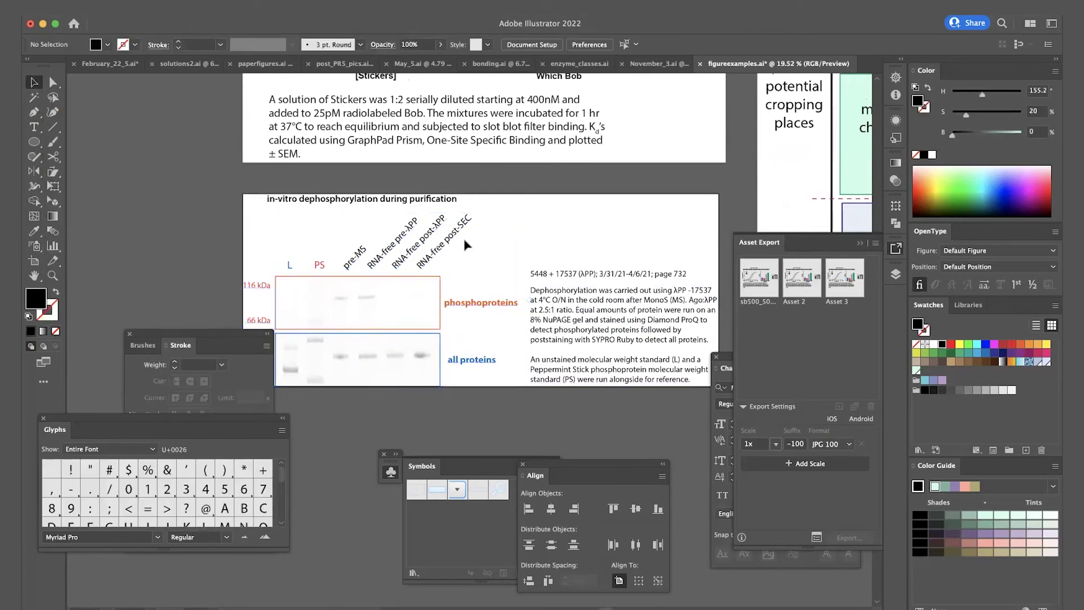
{"action": "key", "text": "a"}
{"action": "left_click", "coordinate": [405, 249]}
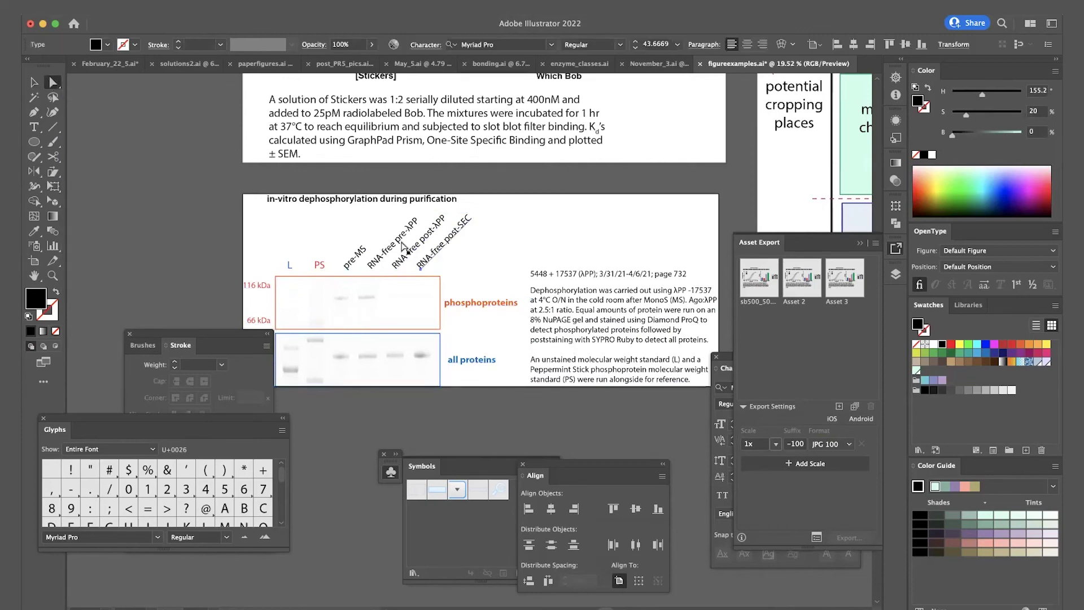
{"action": "left_click", "coordinate": [441, 276]}
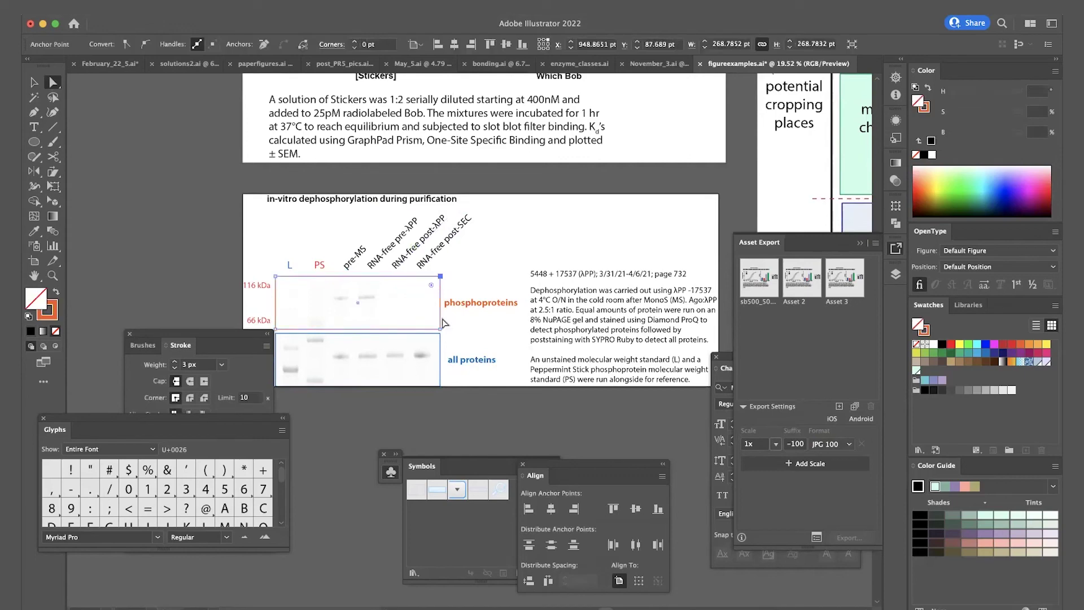
{"action": "left_click", "coordinate": [520, 241]}
{"action": "scroll", "coordinate": [519, 242], "scroll_direction": "down", "scroll_amount": 1}
{"action": "scroll", "coordinate": [519, 242], "scroll_direction": "down", "scroll_amount": 1}
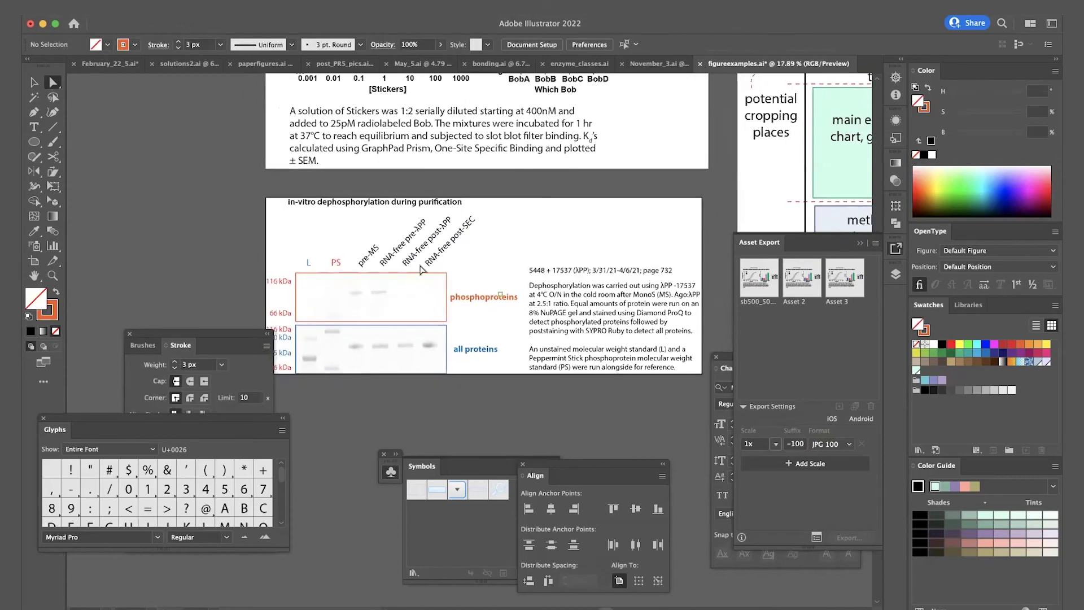
{"action": "left_click", "coordinate": [455, 241]}
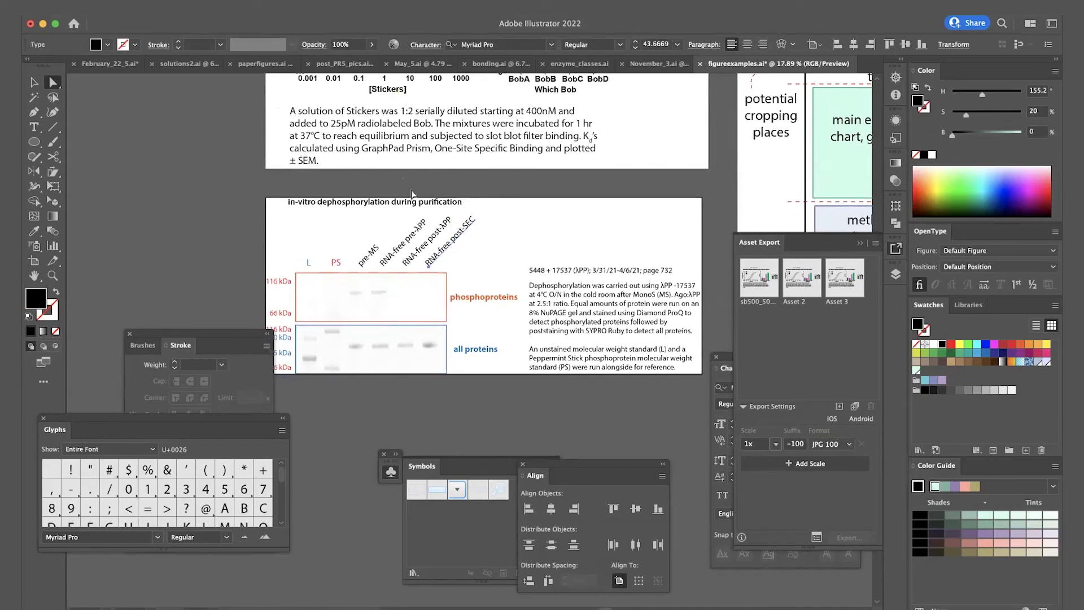
{"action": "key", "text": "i"}
{"action": "left_click", "coordinate": [398, 86]}
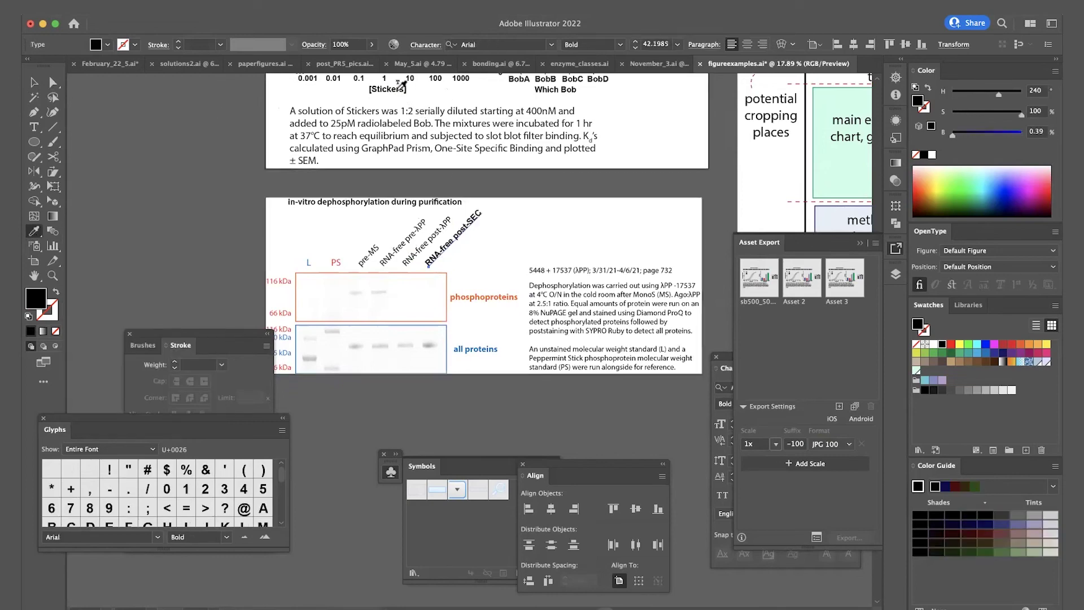
{"action": "key", "text": "super+z"}
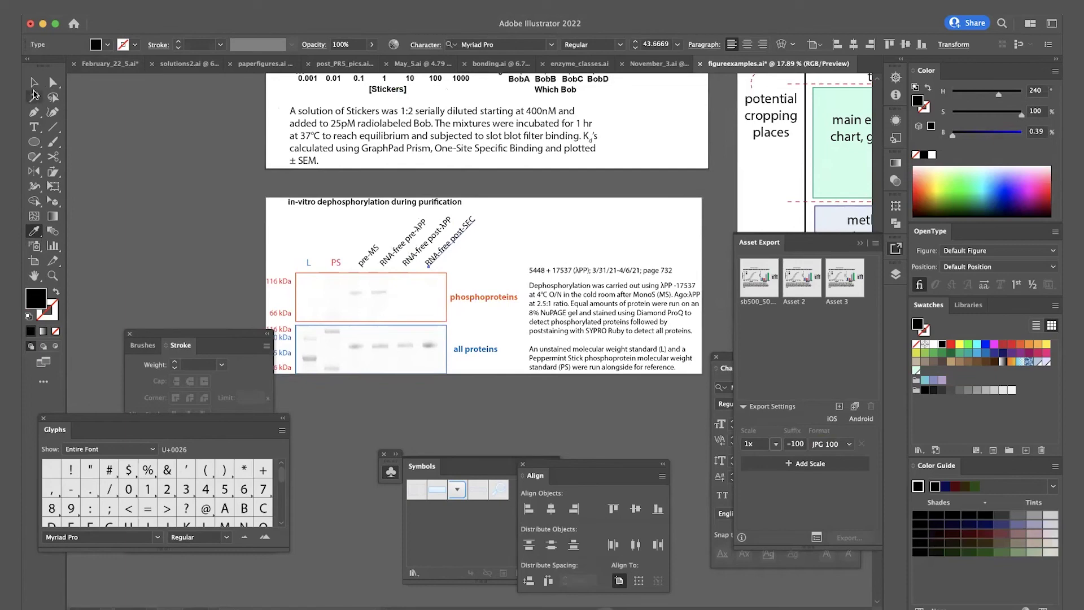
{"action": "left_click", "coordinate": [34, 82]}
{"action": "left_click", "coordinate": [202, 213]}
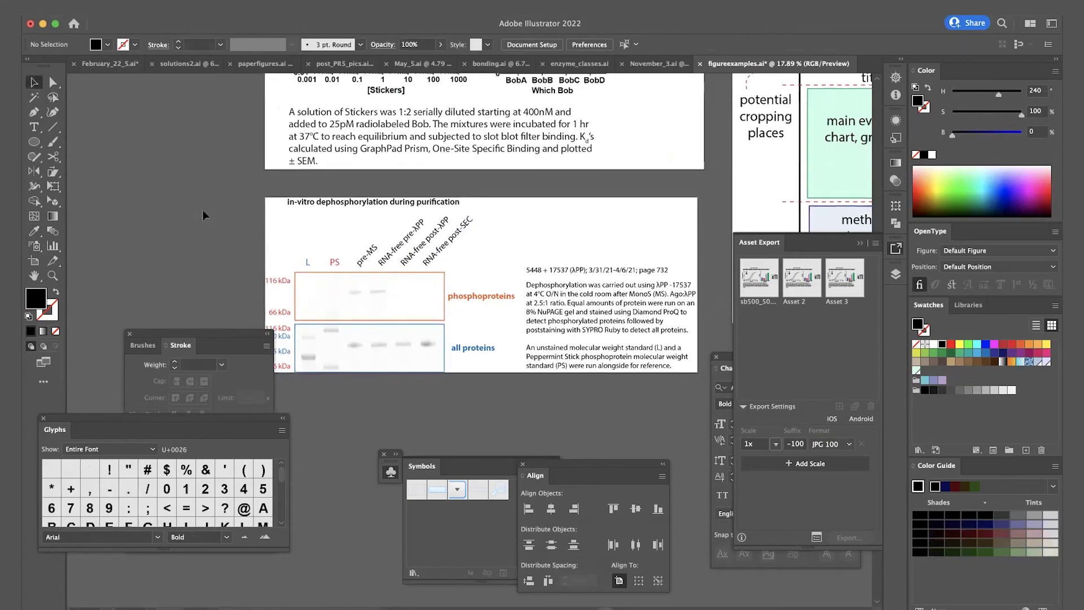
{"action": "scroll", "coordinate": [202, 209], "scroll_direction": "down", "scroll_amount": 5}
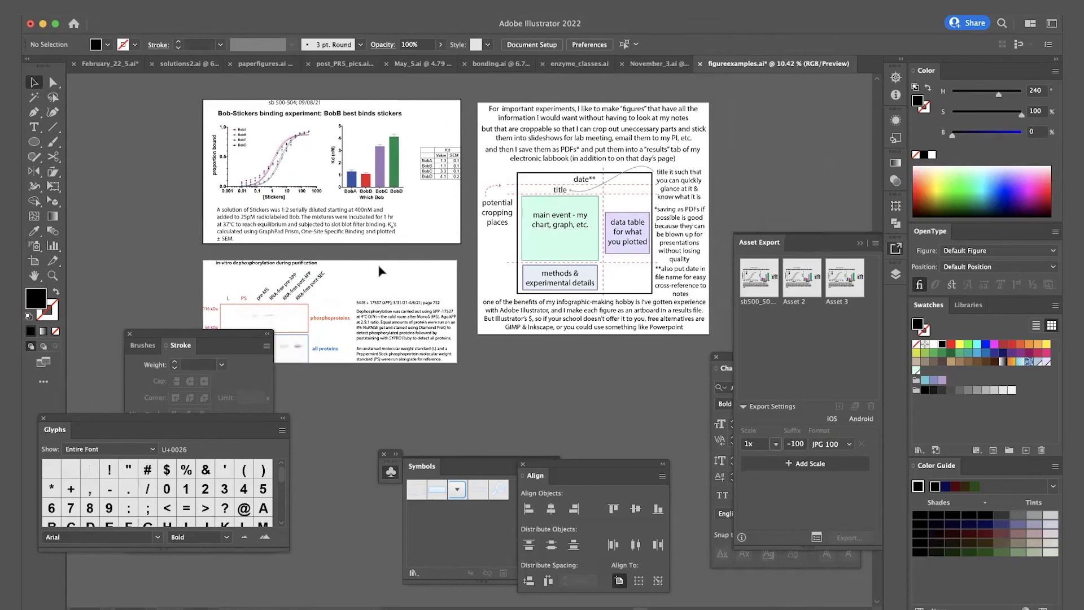
- Pan around the artboards and bring the Character panel in front of Asset Export
{"action": "scroll", "coordinate": [443, 250], "scroll_direction": "left", "scroll_amount": 5}
{"action": "scroll", "coordinate": [443, 250], "scroll_direction": "down", "scroll_amount": 3}
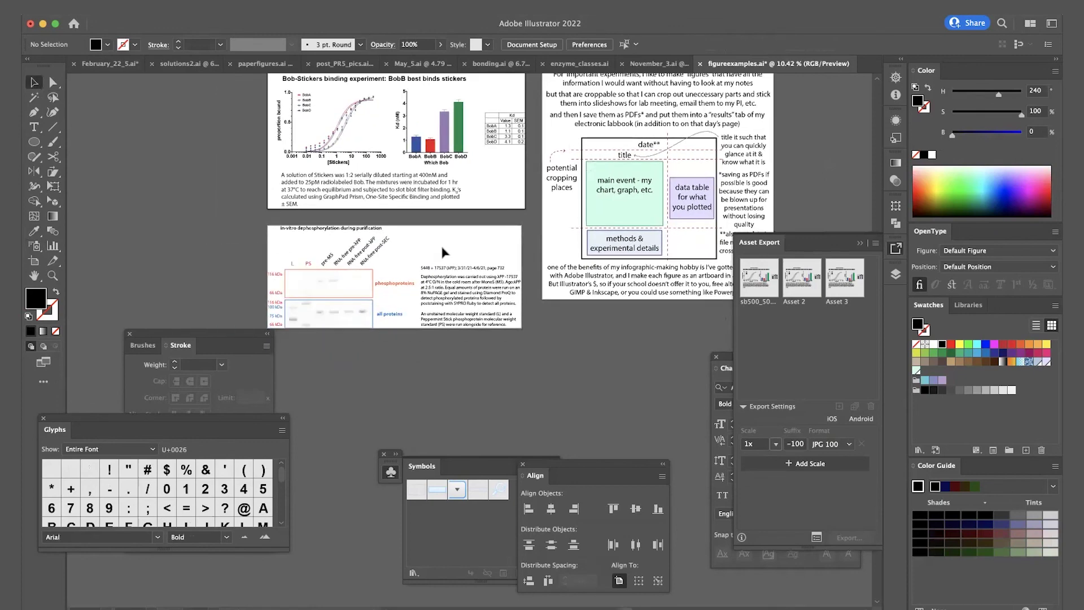
{"action": "scroll", "coordinate": [443, 251], "scroll_direction": "right", "scroll_amount": 5}
{"action": "scroll", "coordinate": [443, 251], "scroll_direction": "up", "scroll_amount": 2}
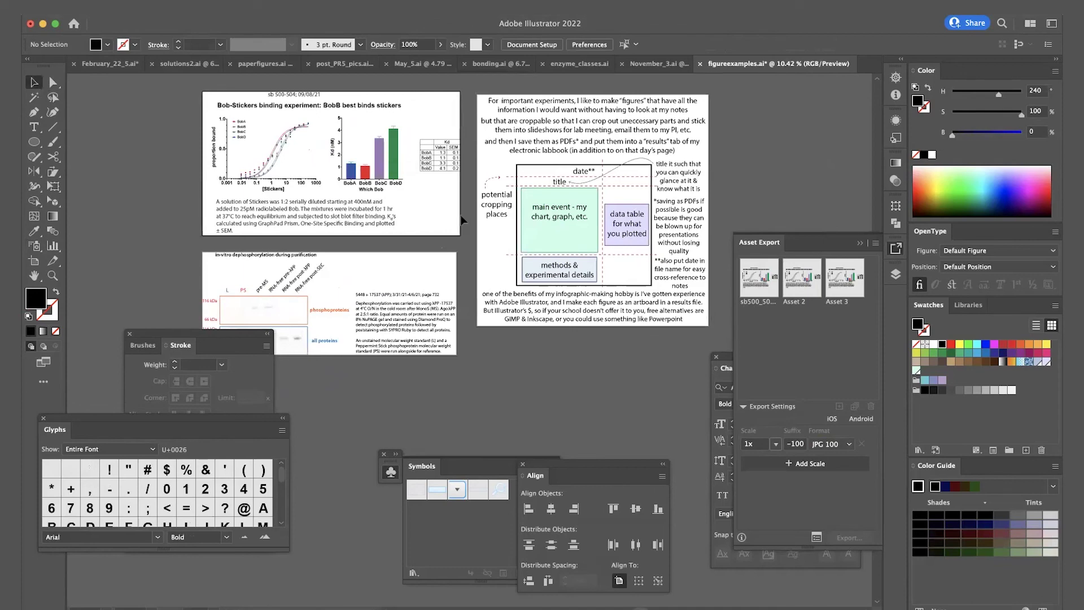
{"action": "scroll", "coordinate": [403, 158], "scroll_direction": "up", "scroll_amount": 2}
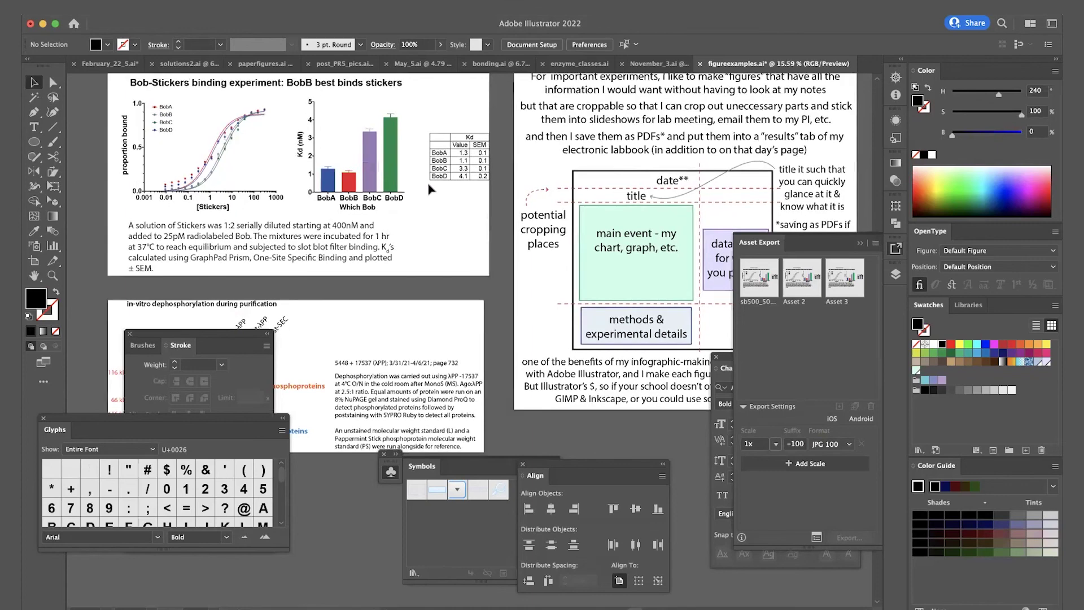
{"action": "scroll", "coordinate": [430, 189], "scroll_direction": "down", "scroll_amount": 2}
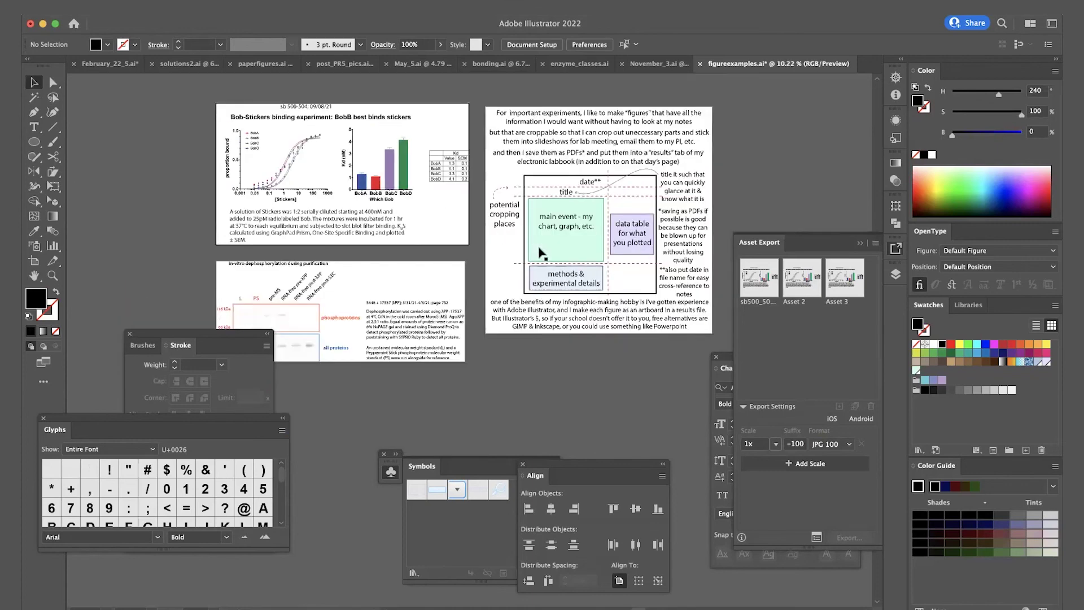
{"action": "scroll", "coordinate": [736, 205], "scroll_direction": "right", "scroll_amount": 4}
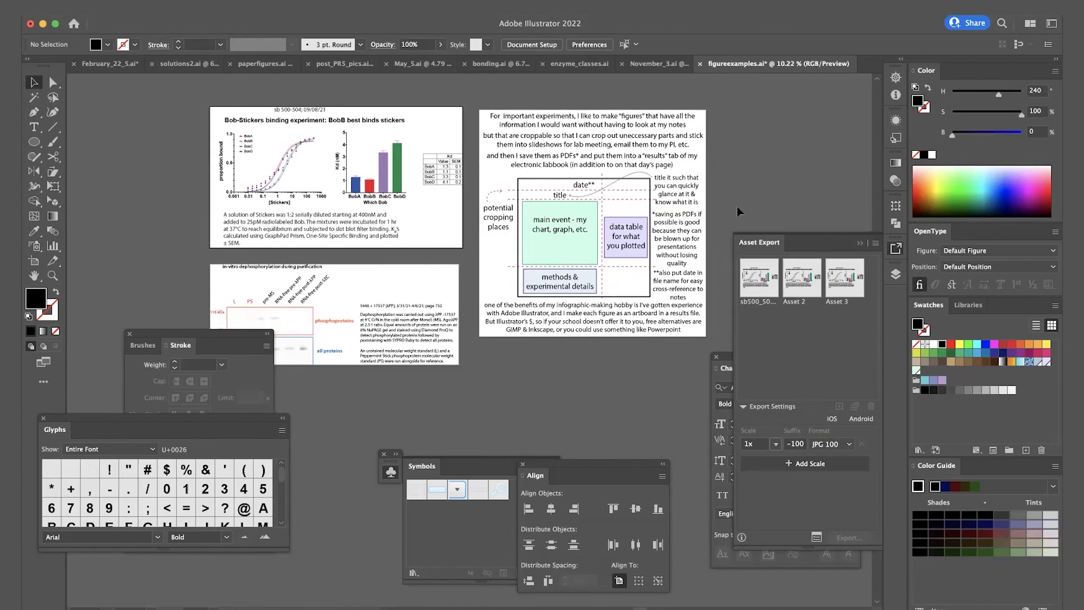
{"action": "scroll", "coordinate": [504, 202], "scroll_direction": "left", "scroll_amount": 1}
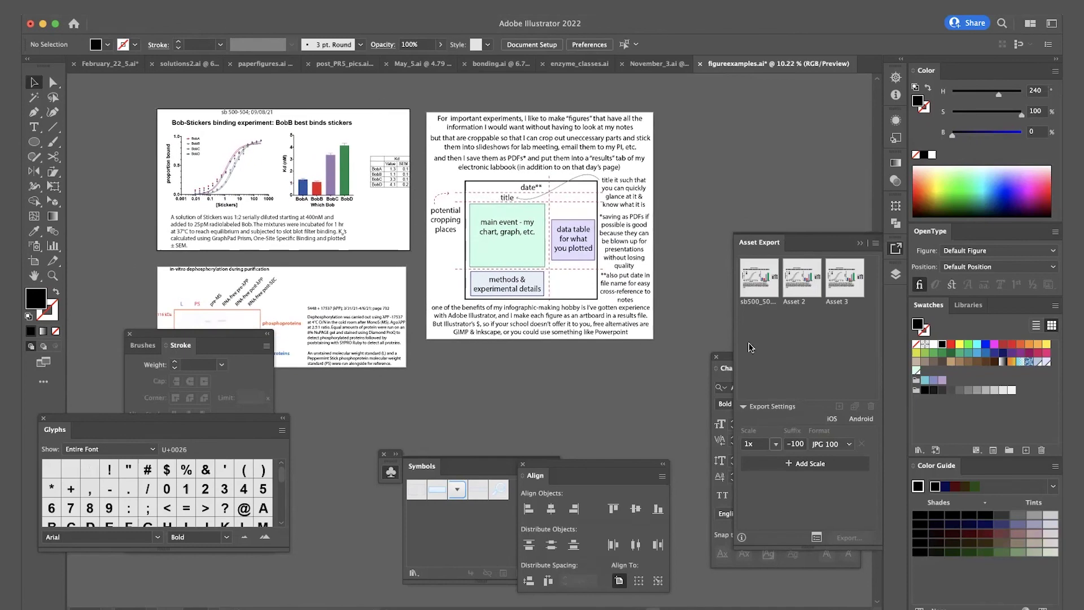
{"action": "left_click", "coordinate": [729, 359]}
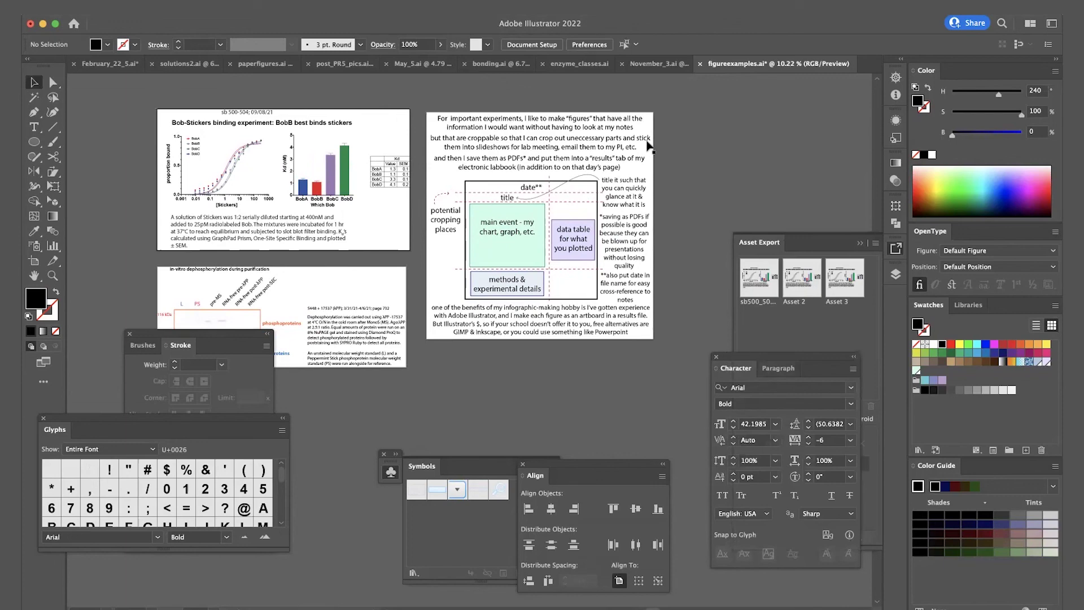
{"action": "left_click", "coordinate": [327, 1]}
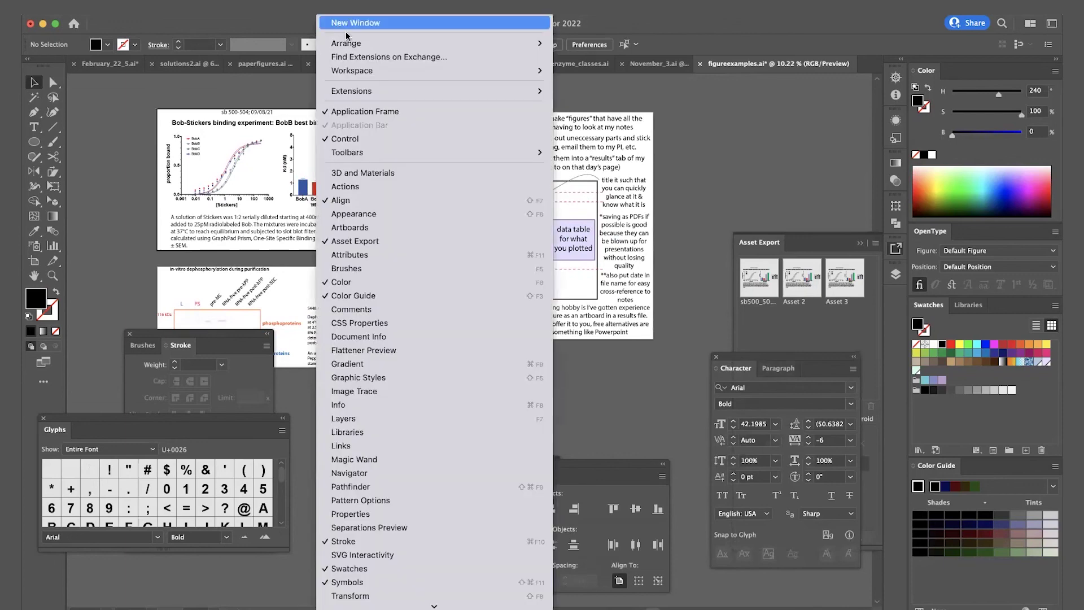
{"action": "mouse_move", "coordinate": [302, 1]}
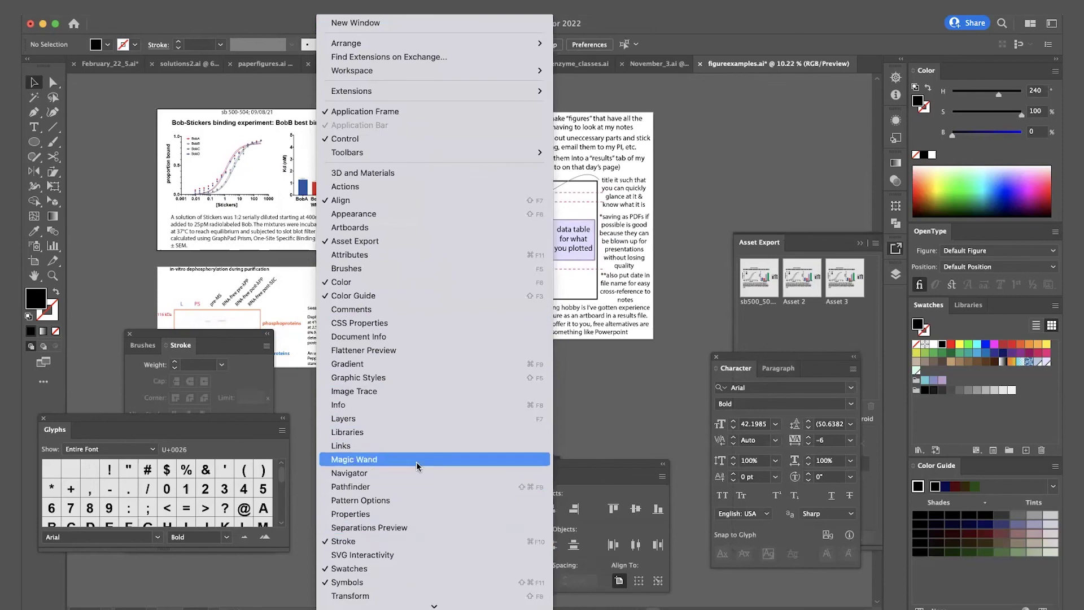
{"action": "left_click", "coordinate": [227, 352]}
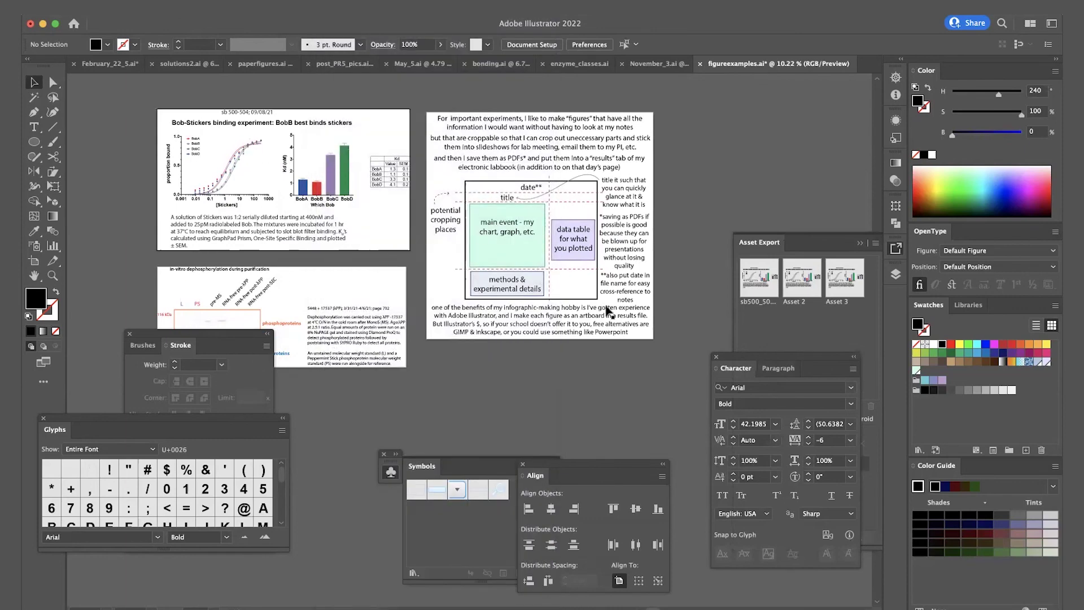
{"action": "scroll", "coordinate": [581, 313], "scroll_direction": "down", "scroll_amount": 2}
{"action": "scroll", "coordinate": [582, 313], "scroll_direction": "left", "scroll_amount": 2}
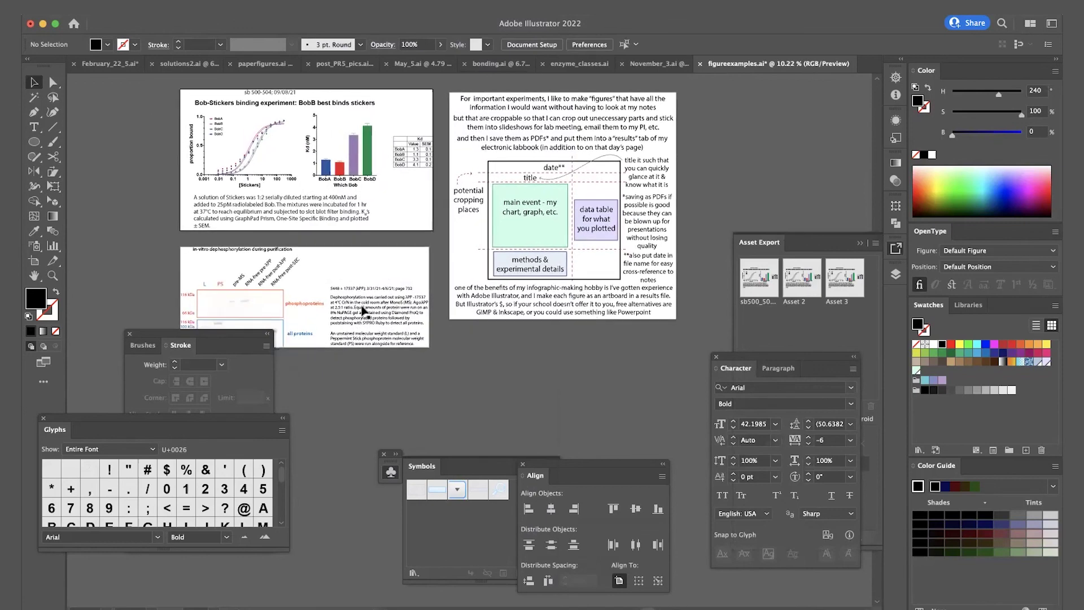
{"action": "scroll", "coordinate": [301, 307], "scroll_direction": "left", "scroll_amount": 2}
{"action": "scroll", "coordinate": [301, 308], "scroll_direction": "down", "scroll_amount": 2}
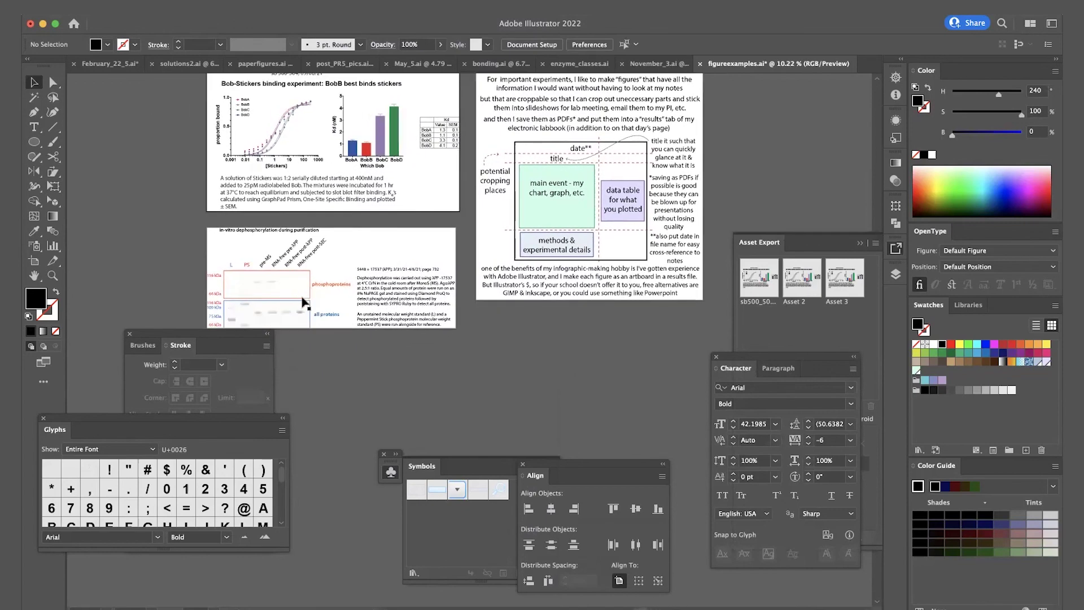
{"action": "scroll", "coordinate": [528, 181], "scroll_direction": "right", "scroll_amount": 5}
{"action": "scroll", "coordinate": [528, 181], "scroll_direction": "up", "scroll_amount": 2}
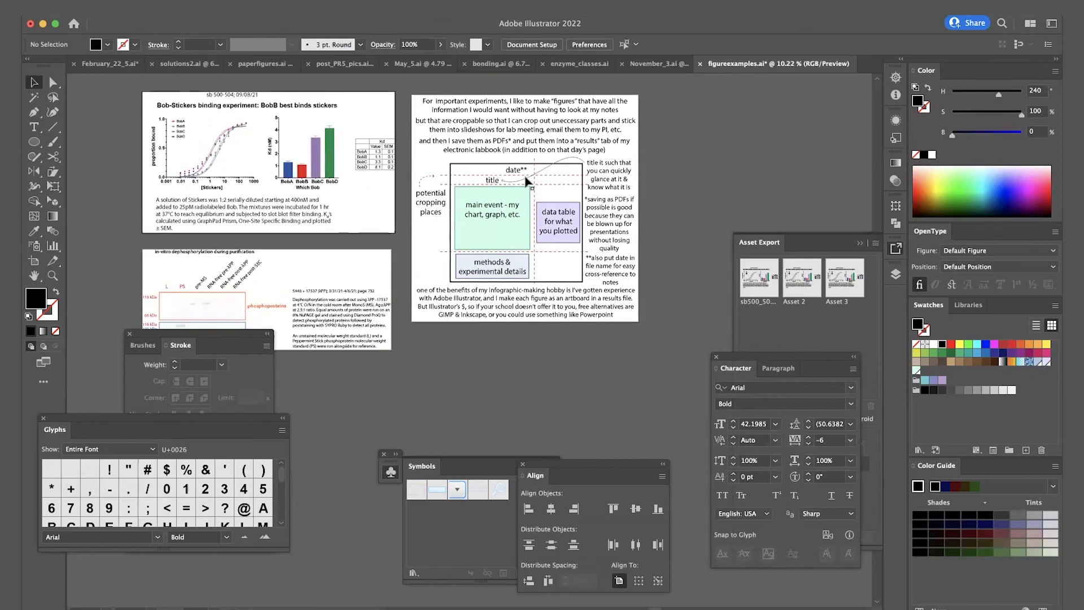
{"action": "scroll", "coordinate": [528, 181], "scroll_direction": "up", "scroll_amount": 4}
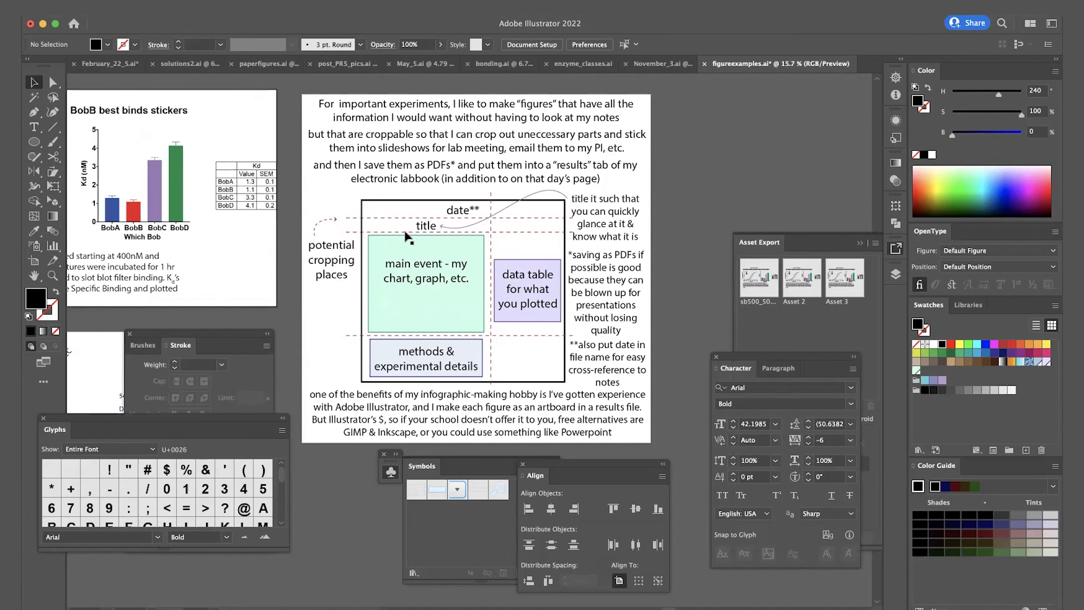
{"action": "scroll", "coordinate": [341, 141], "scroll_direction": "left", "scroll_amount": 2}
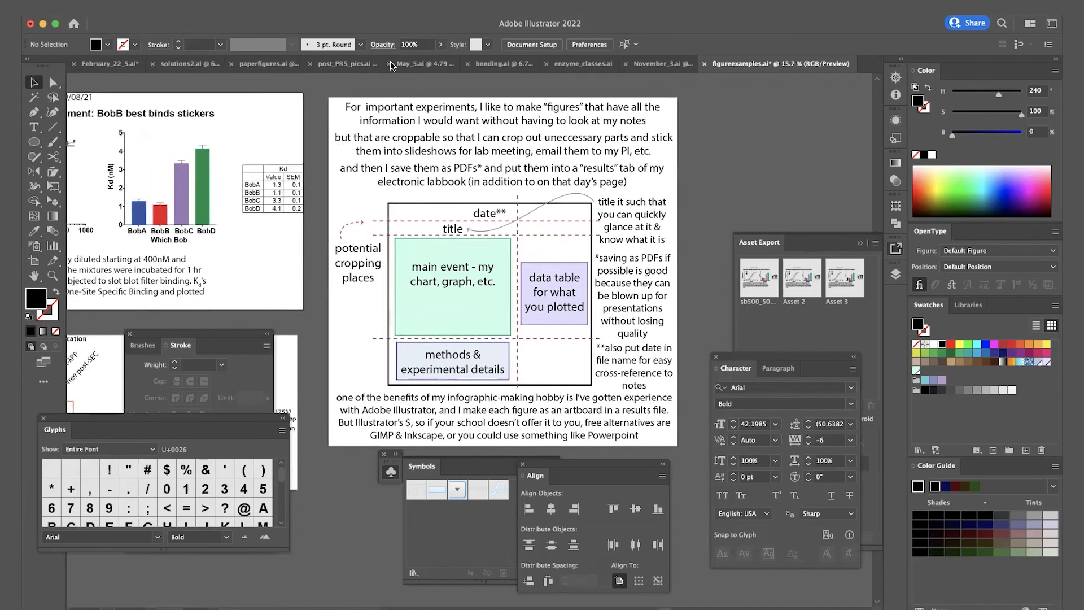